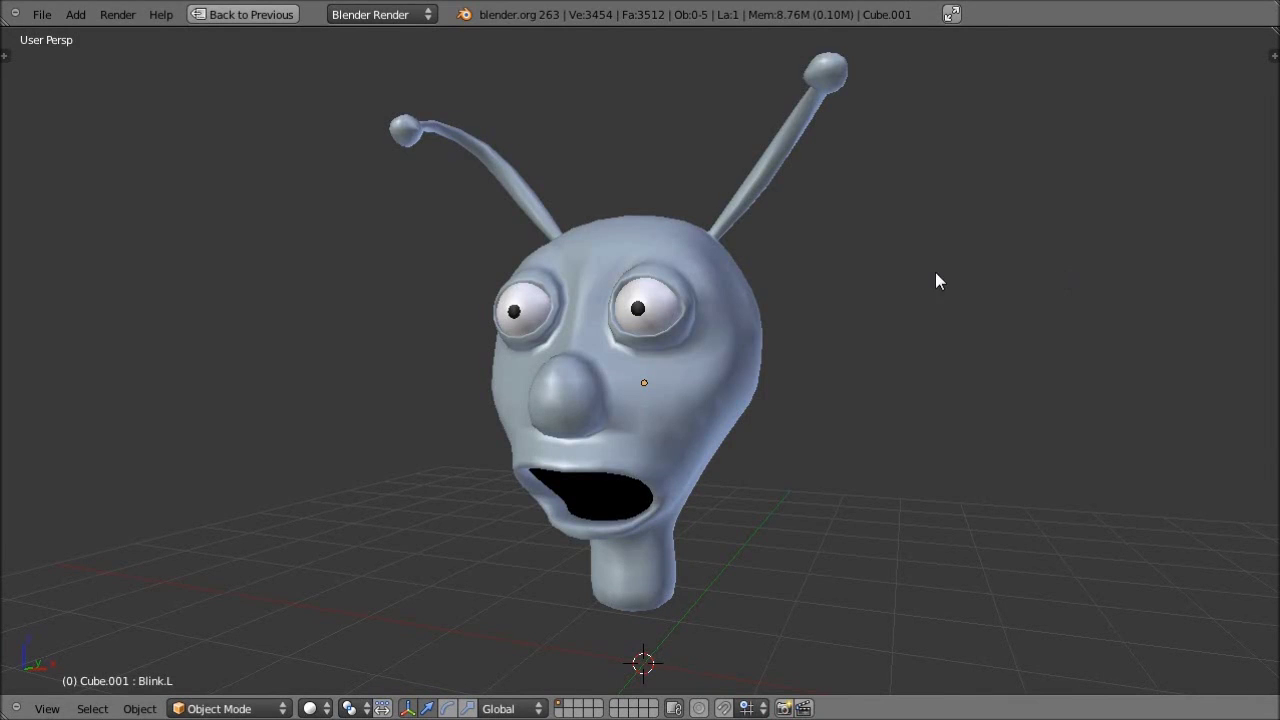
# - Play back the finished alien head's animation in the viewport
pyautogui.moveTo(937, 280); pyautogui.dragTo(1043, 282, button='middle')
pyautogui.hotkey('alt', 'a')
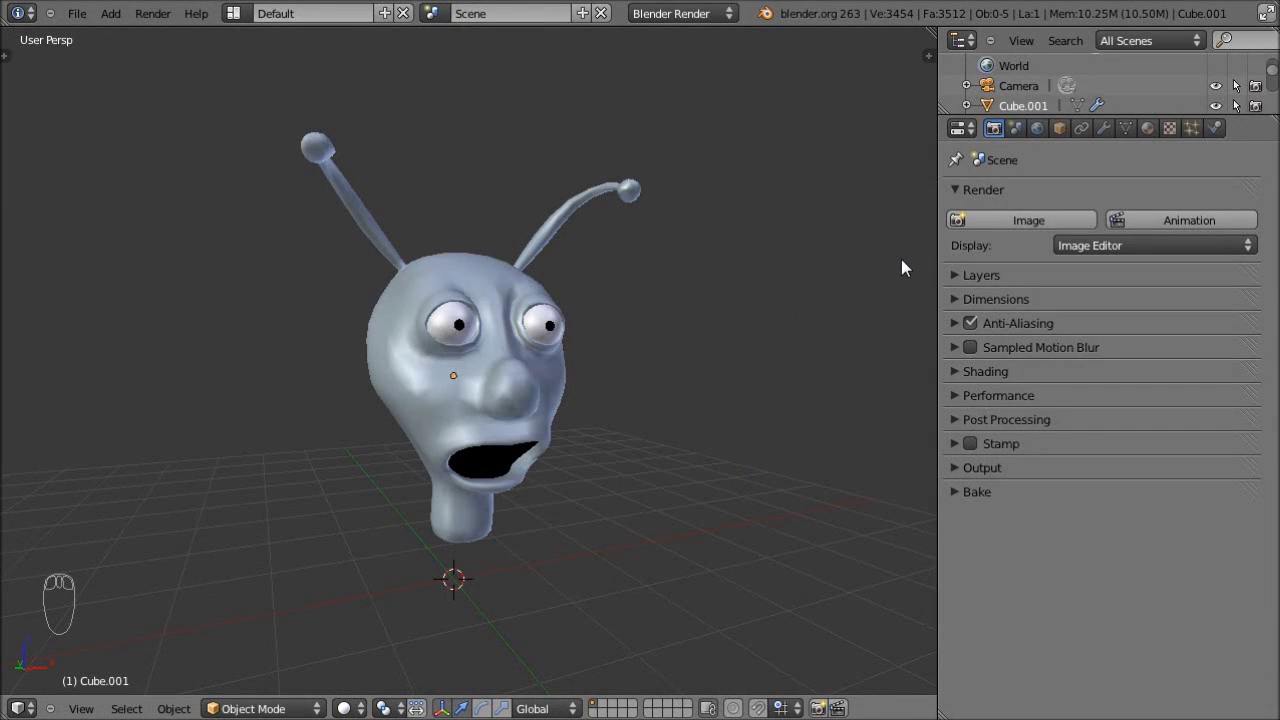
# - Select the alien head and switch its Mirror modifier's viewport display off and back on to compare the halves
pyautogui.moveTo(880, 270)
pyautogui.mouseDown(button='middle')
pyautogui.moveTo(690, 268)
pyautogui.moveTo(786, 289)
pyautogui.moveTo(898, 284)
pyautogui.mouseUp(button='middle')
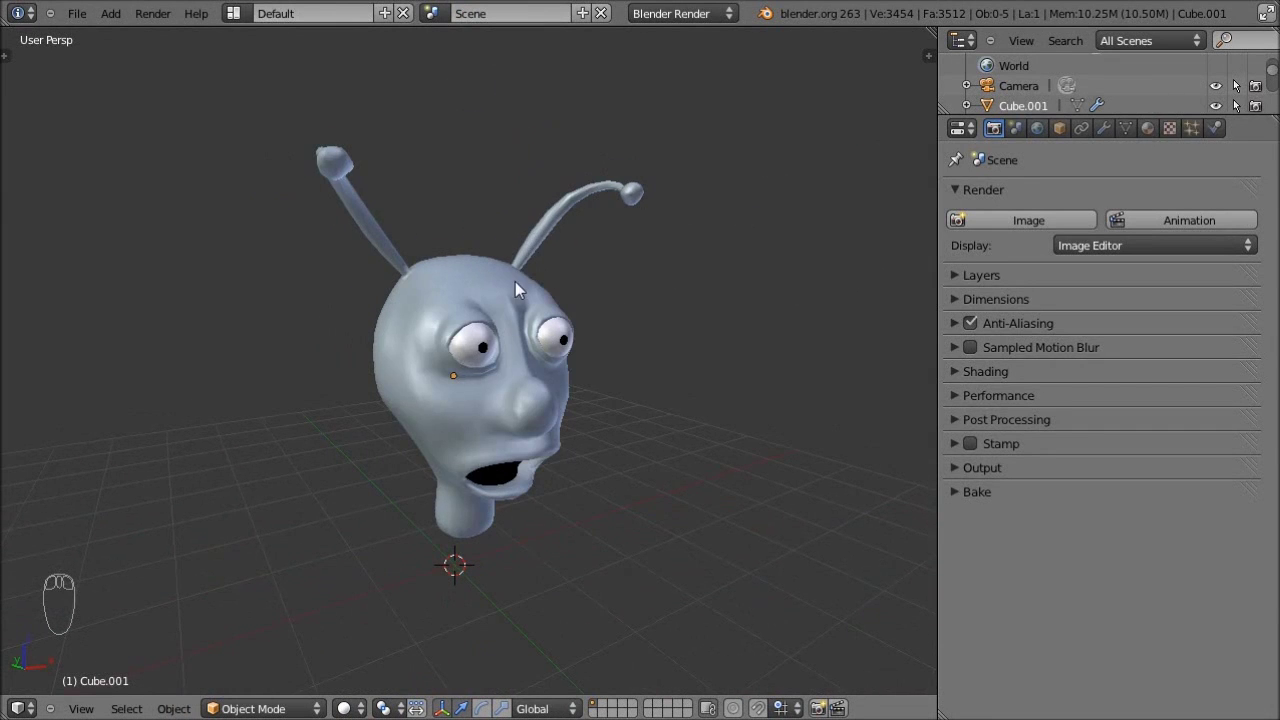
pyautogui.rightClick(494, 261)
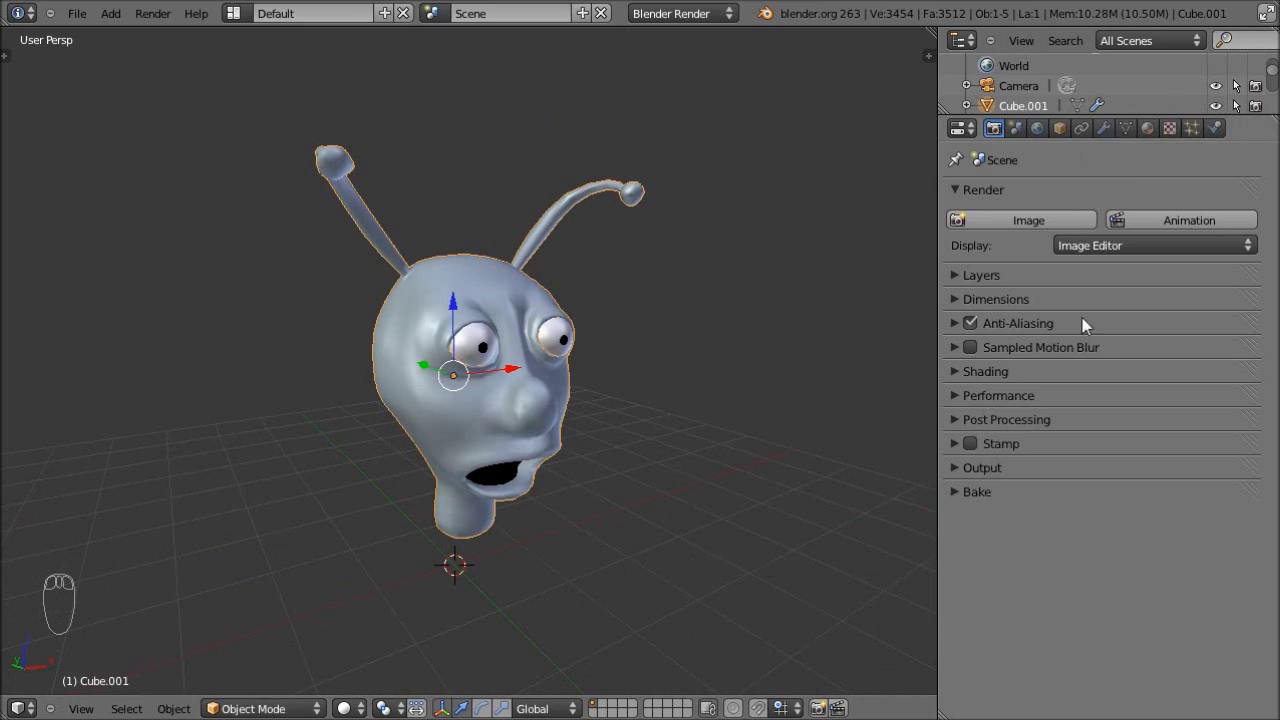
pyautogui.click(1103, 128)
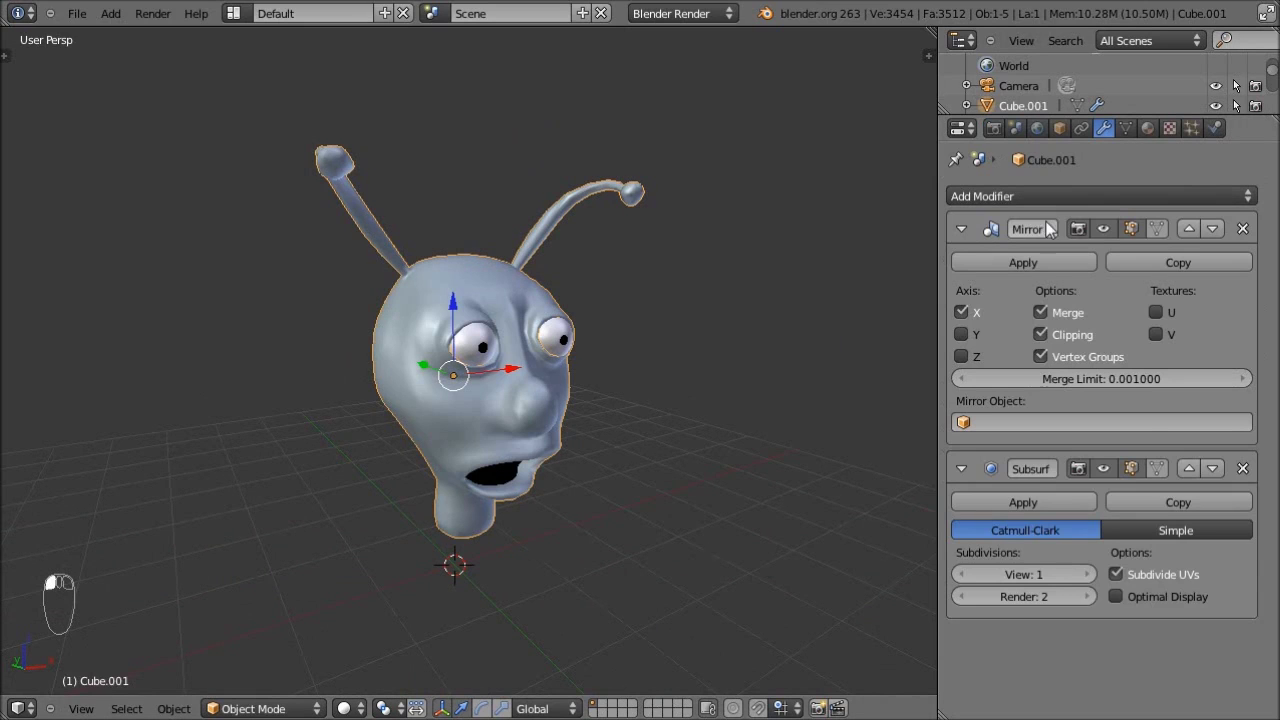
pyautogui.click(1105, 228)
pyautogui.moveTo(623, 298); pyautogui.dragTo(505, 288, button='middle')
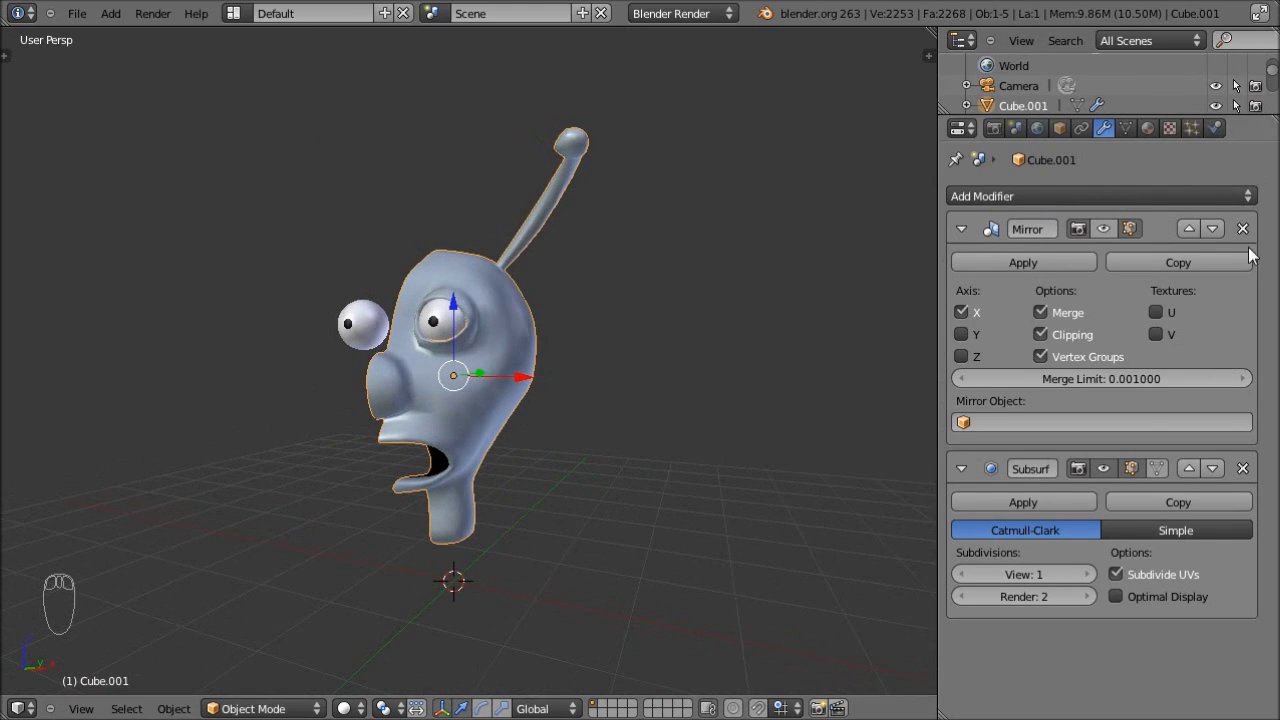
pyautogui.click(1104, 228)
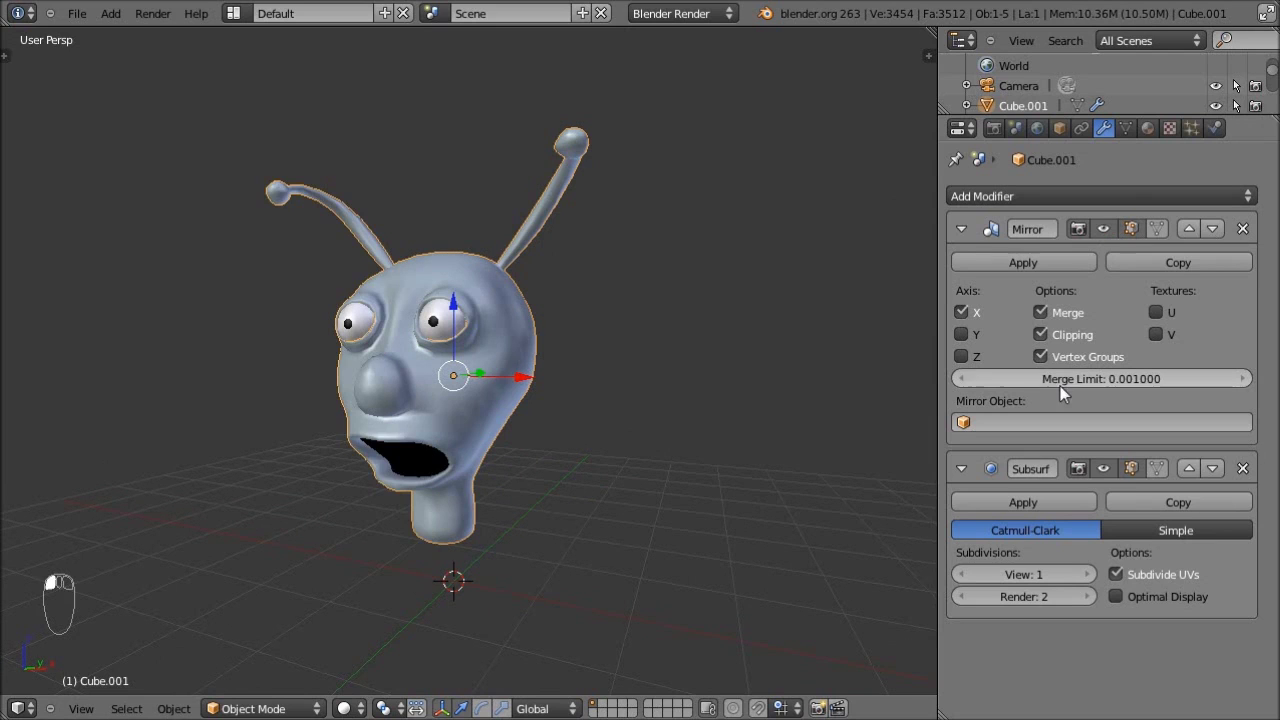
# - Turn off the Subsurf modifier's viewport display to see the unsmoothed head, and undo that change
pyautogui.click(1104, 468)
pyautogui.moveTo(604, 432); pyautogui.dragTo(595, 367, button='middle')
pyautogui.hotkey('ctrl', 'z')
pyautogui.moveTo(751, 394); pyautogui.dragTo(779, 302, button='middle')
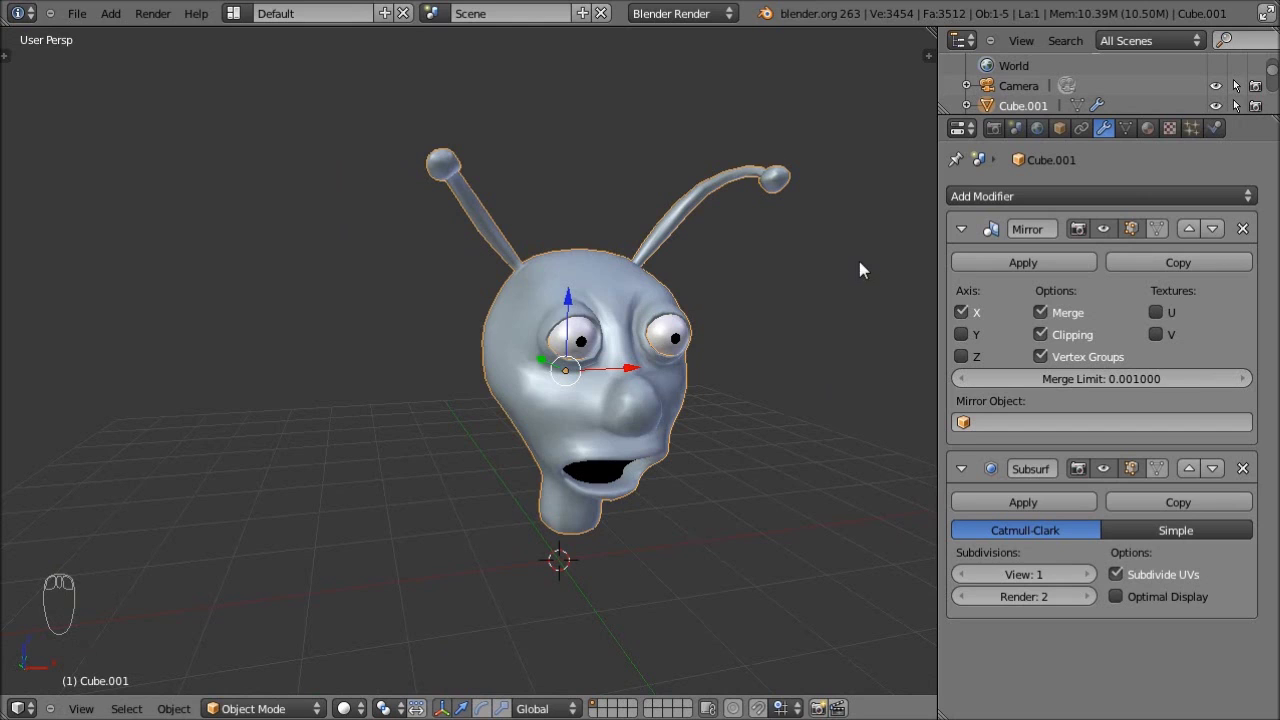
# - Show the head's mesh data properties and expand the Shape Keys settings
pyautogui.click(1126, 128)
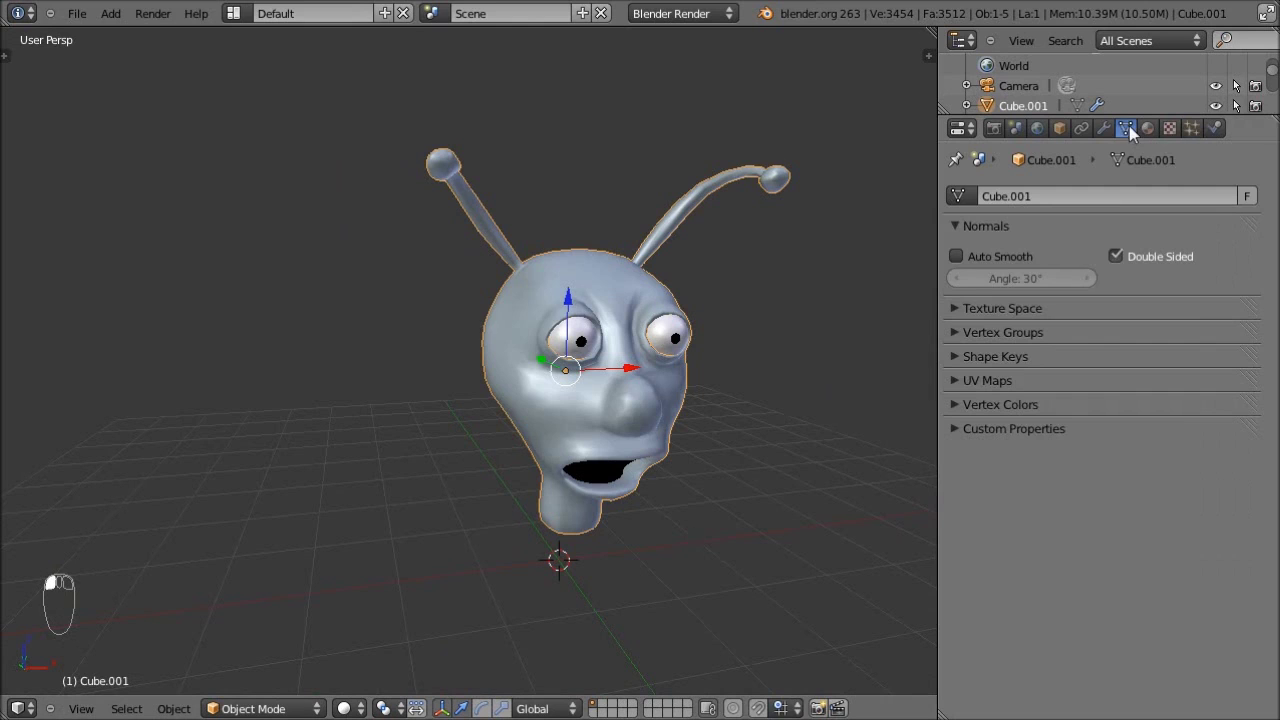
pyautogui.click(954, 356)
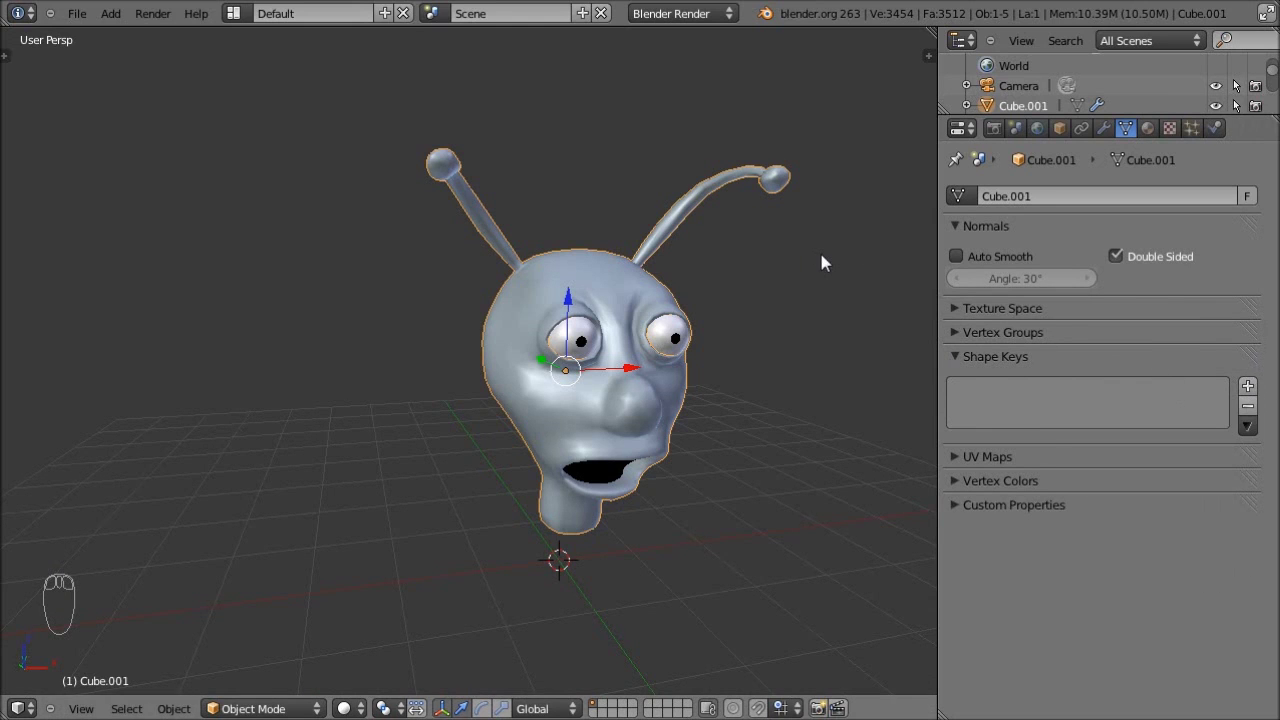
# - Inspect the head's editable mesh half in Edit Mode alongside its modifiers, and return to Object Mode and the mesh data
pyautogui.click(1104, 128)
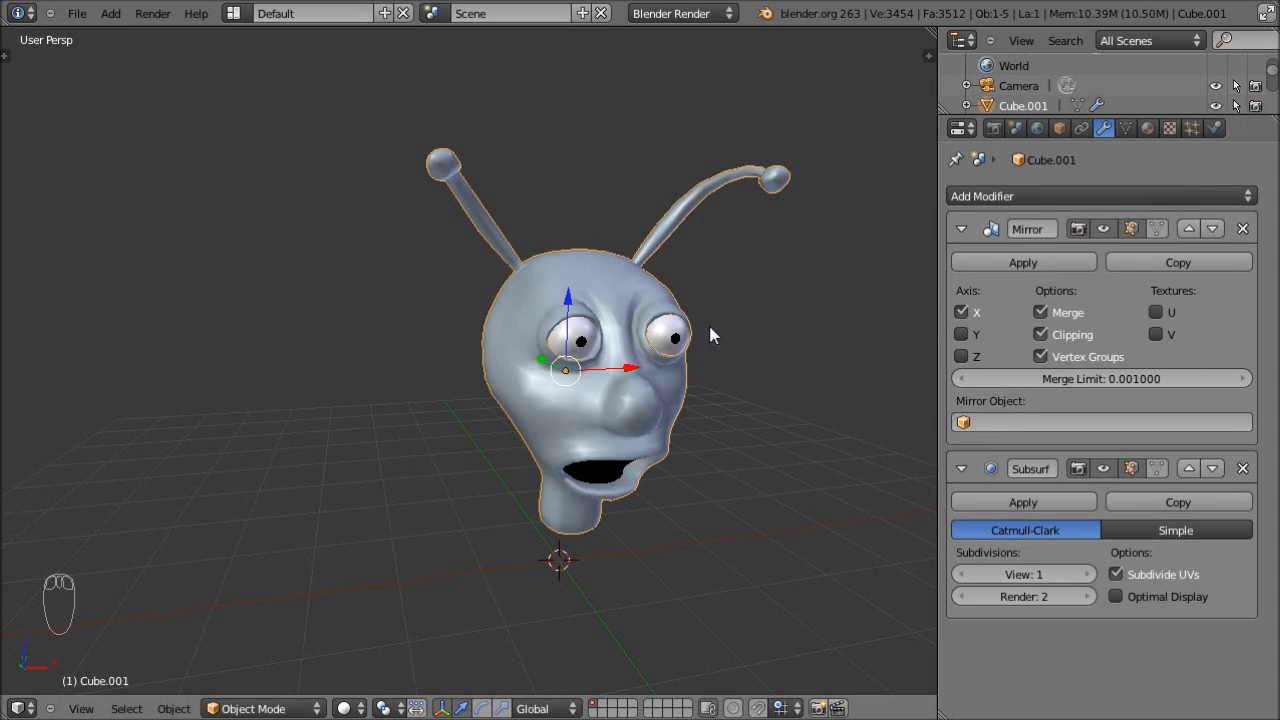
pyautogui.press('Tab')
pyautogui.moveTo(633, 297); pyautogui.dragTo(881, 297, button='middle')
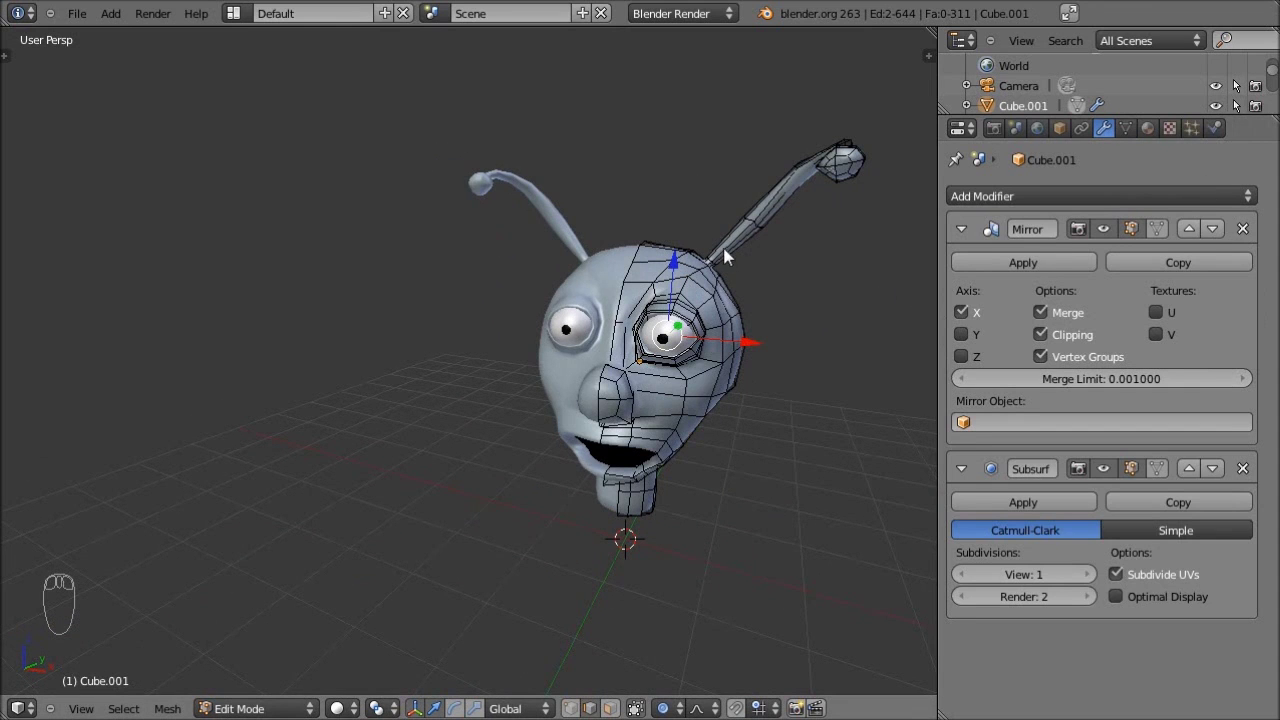
pyautogui.moveTo(622, 300); pyautogui.dragTo(659, 407, button='middle')
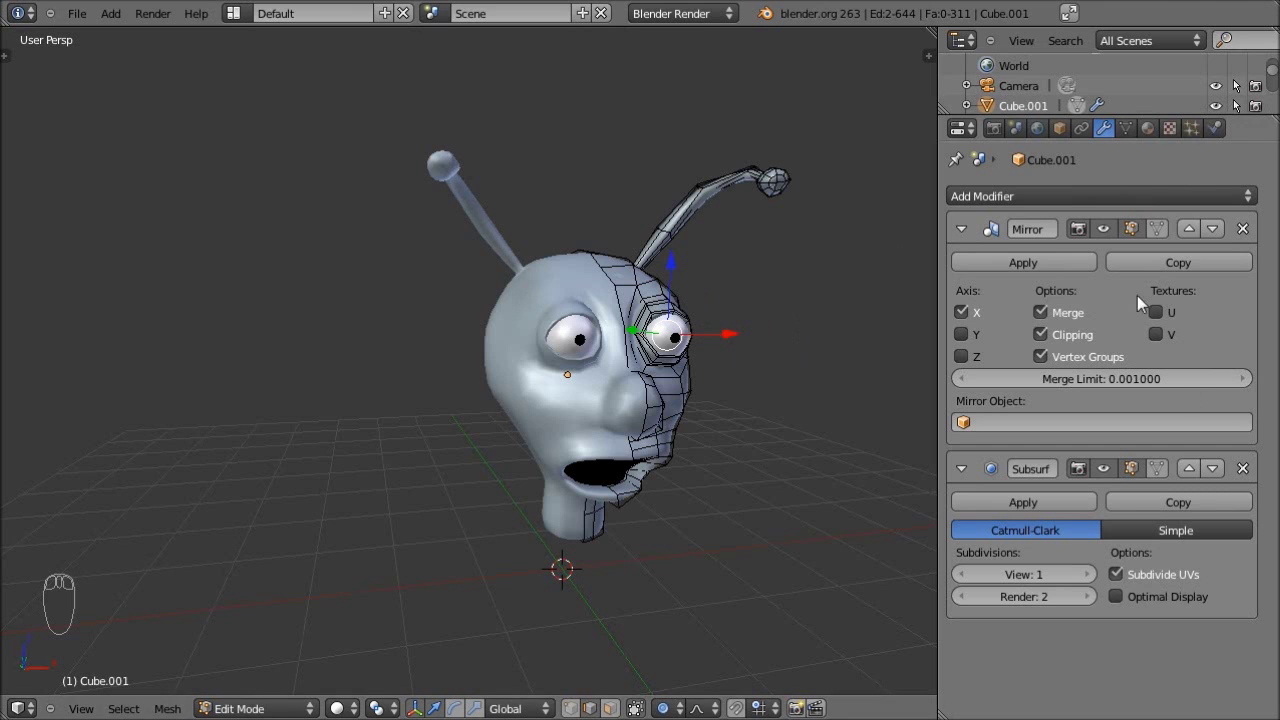
pyautogui.press('Tab')
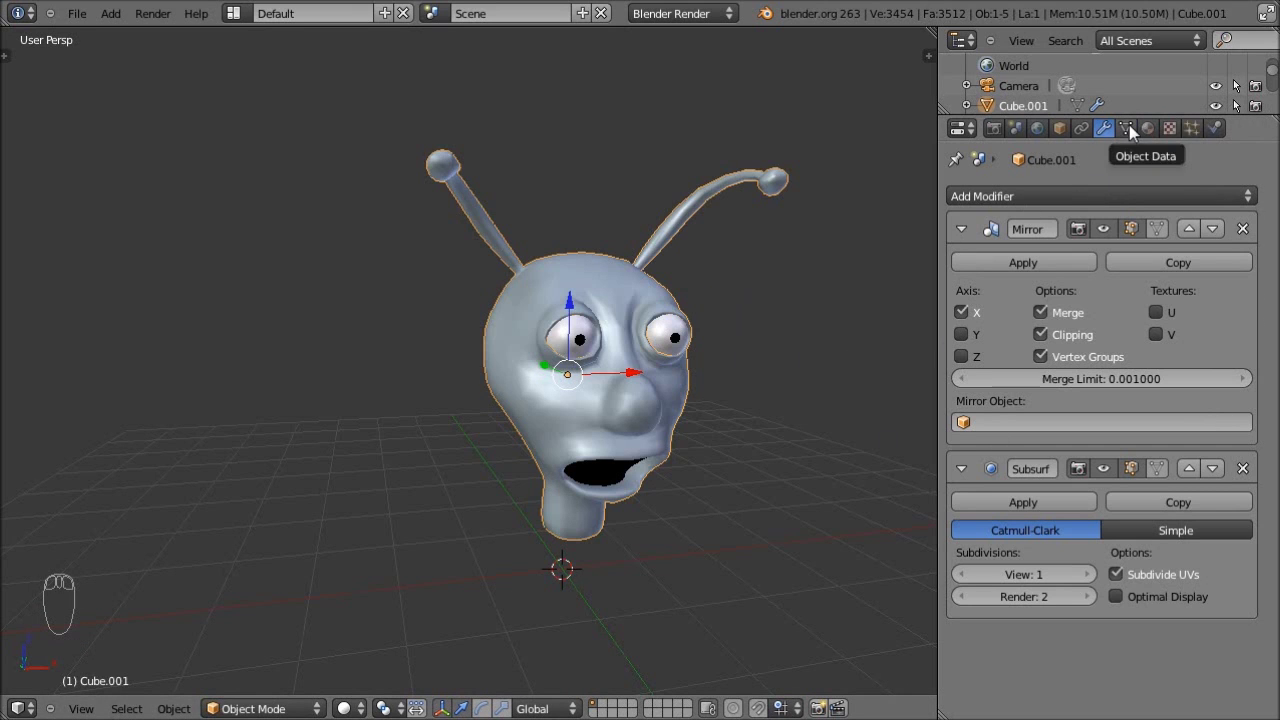
pyautogui.click(1133, 134)
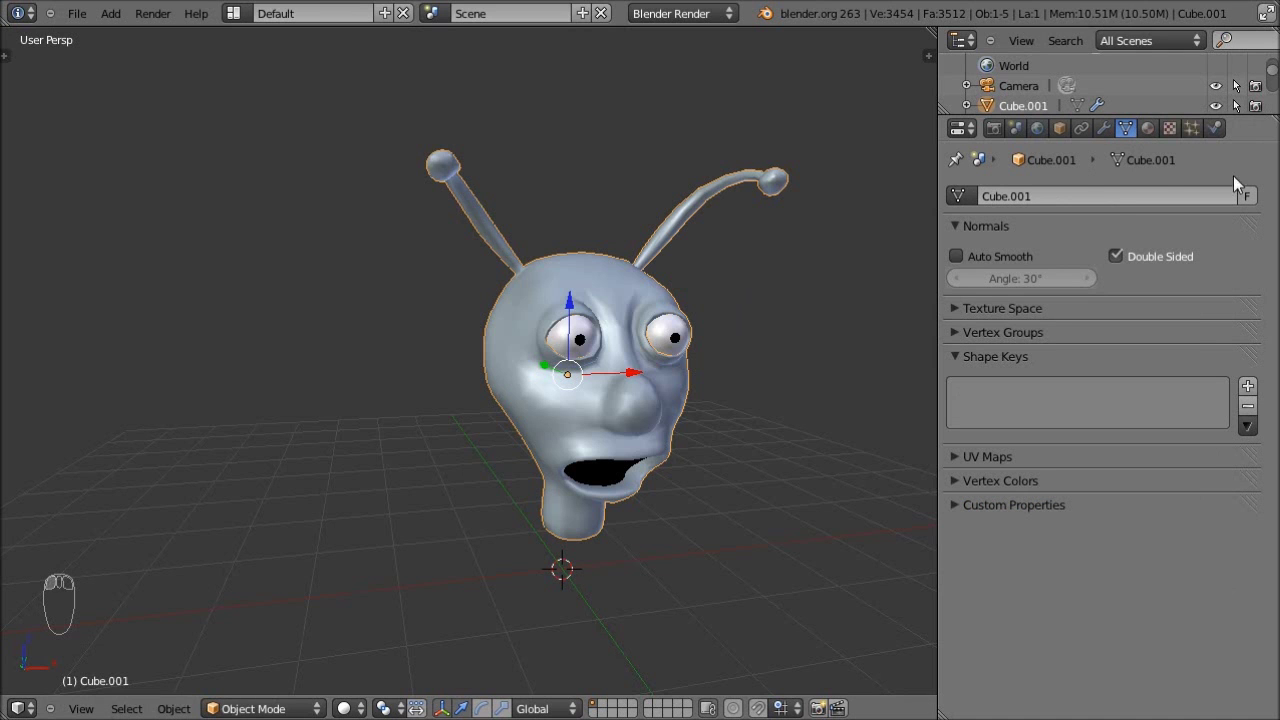
# - Save the file under a new name in the alien_head folder, appending an underscore and the author's username to alien_head_start
pyautogui.moveTo(670, 382); pyautogui.dragTo(470, 385, button='middle')
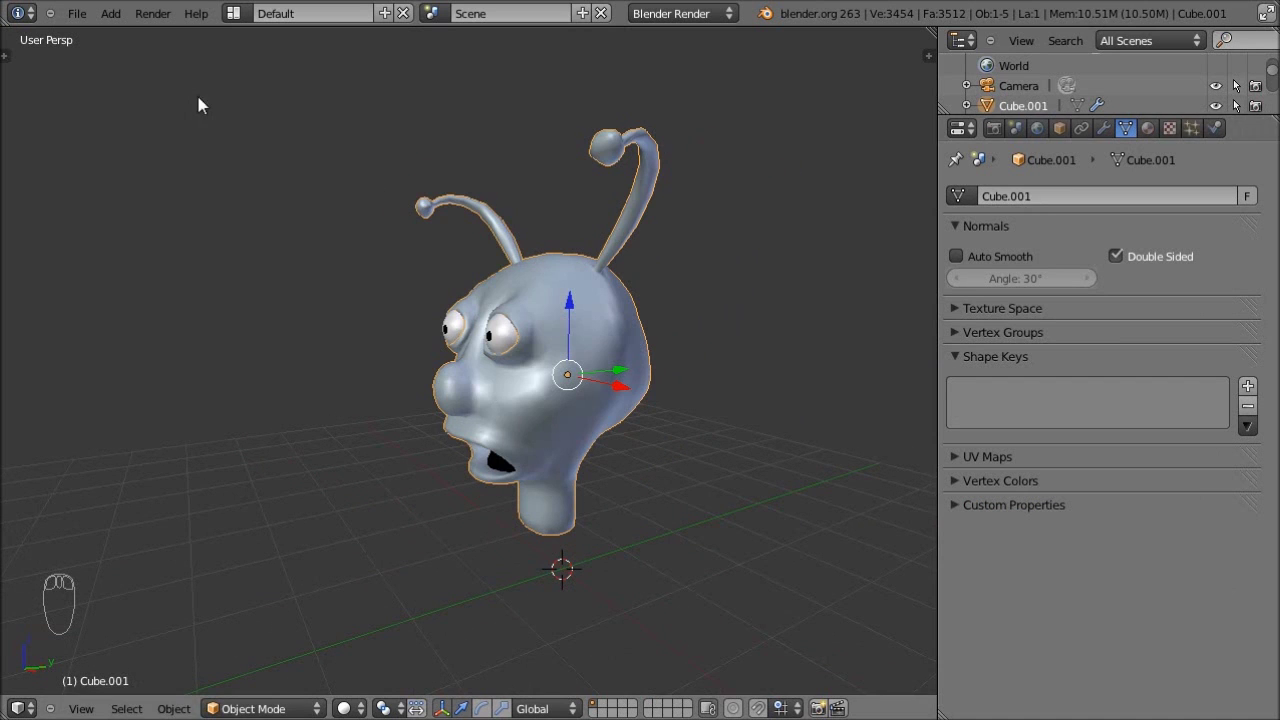
pyautogui.moveTo(301, 307); pyautogui.dragTo(411, 311, button='middle')
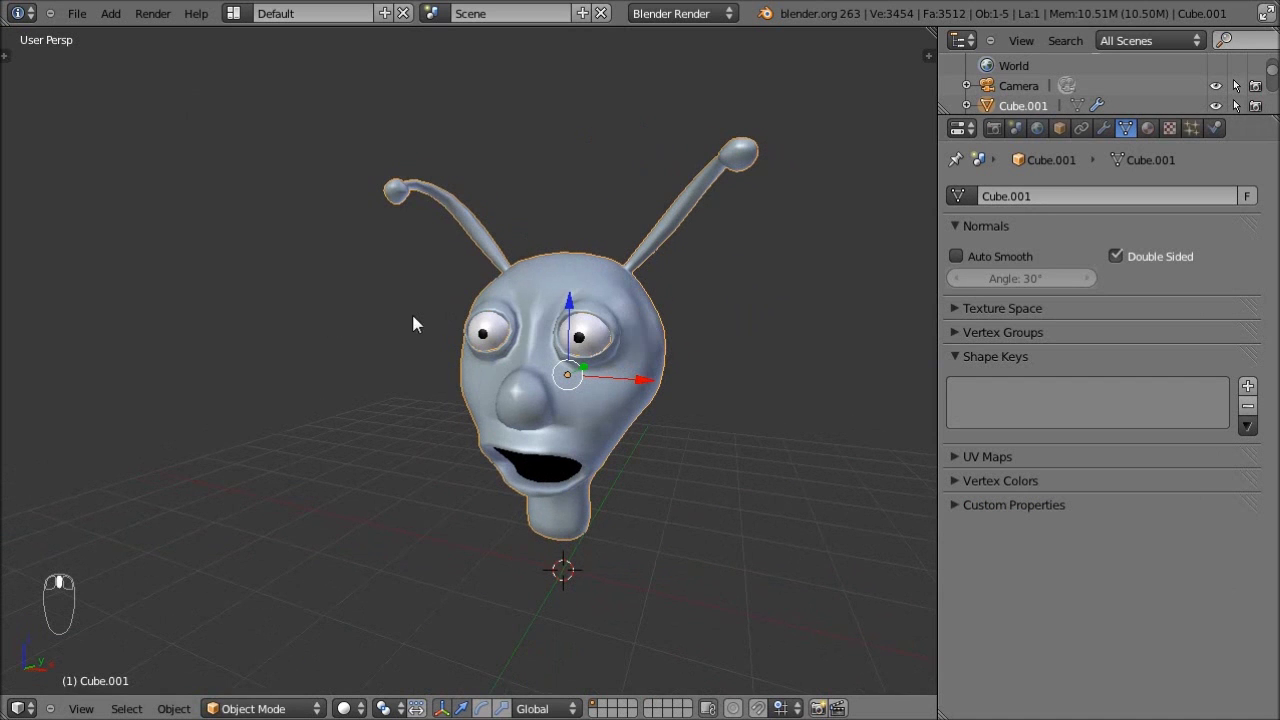
pyautogui.click(75, 16)
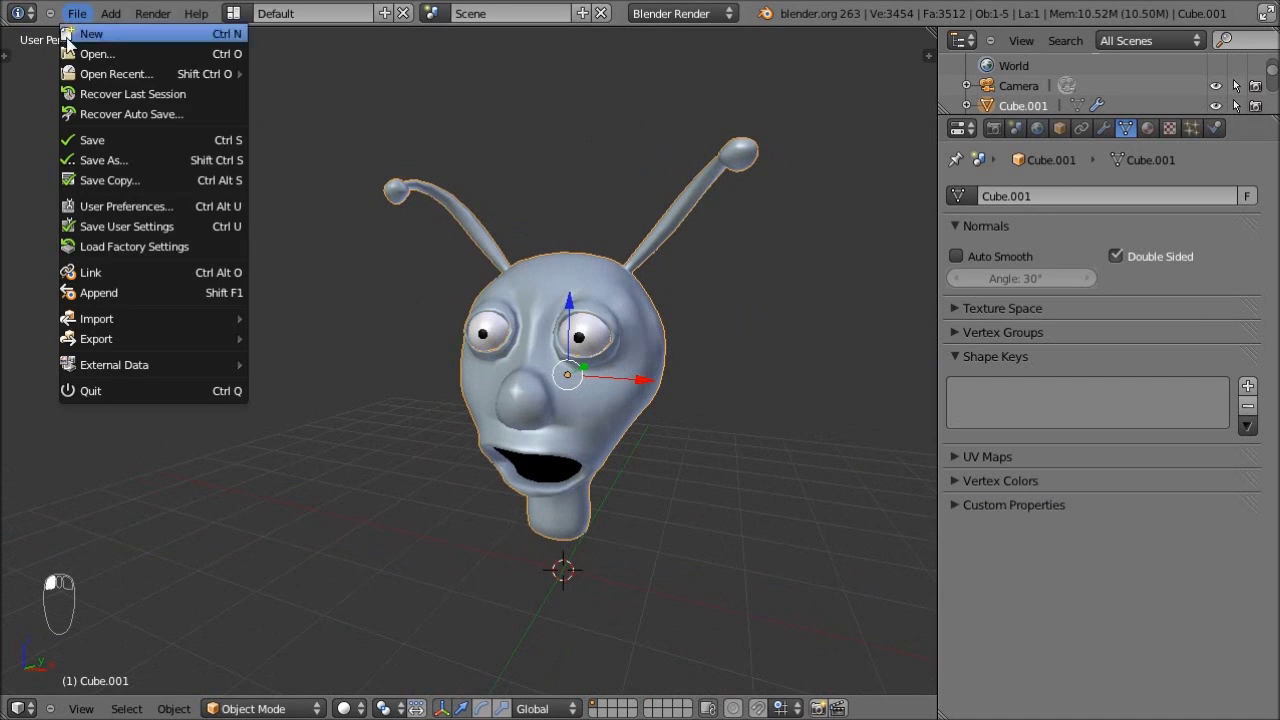
pyautogui.click(160, 162)
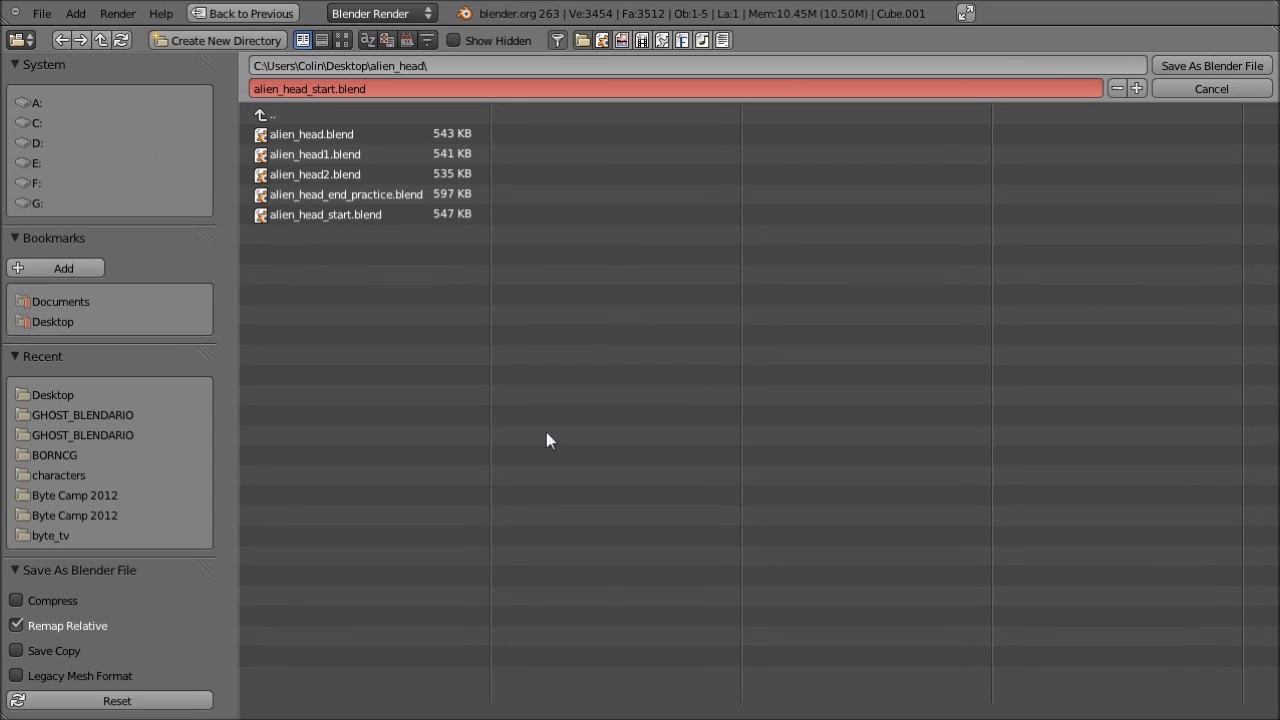
pyautogui.doubleClick(333, 90)
pyautogui.write('_')
pyautogui.write('cgboorman')
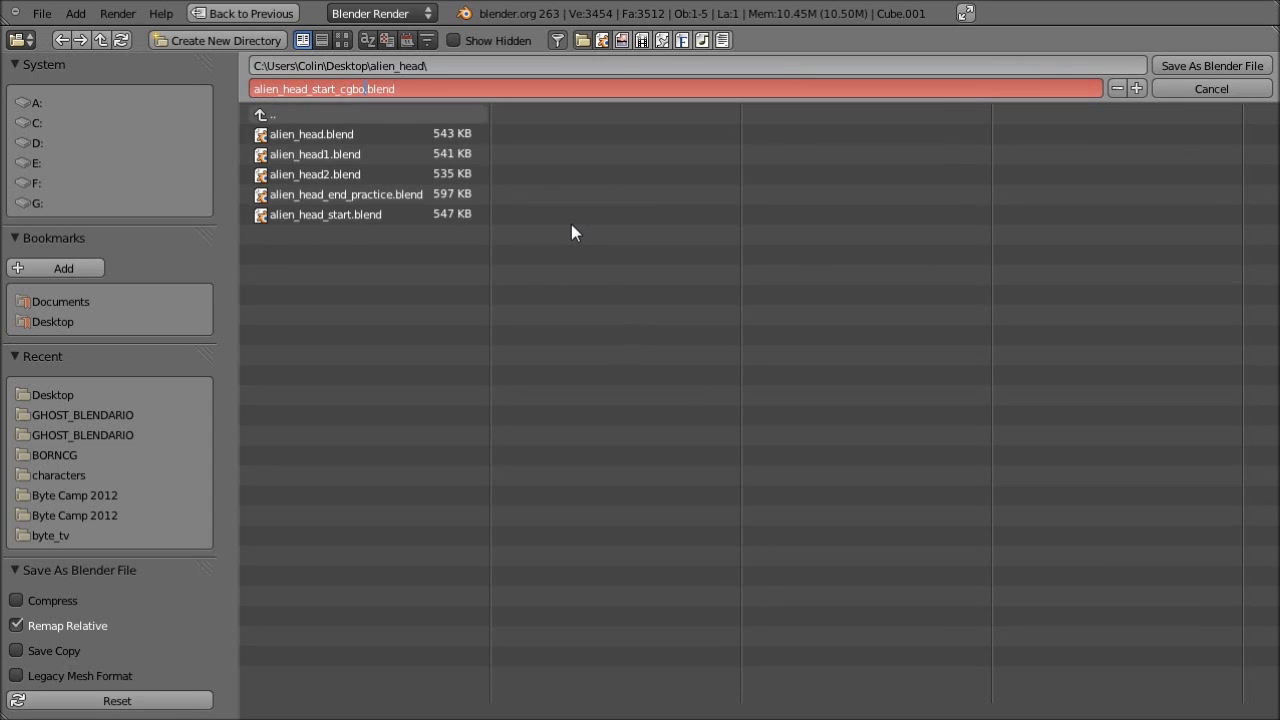
pyautogui.click(1181, 68)
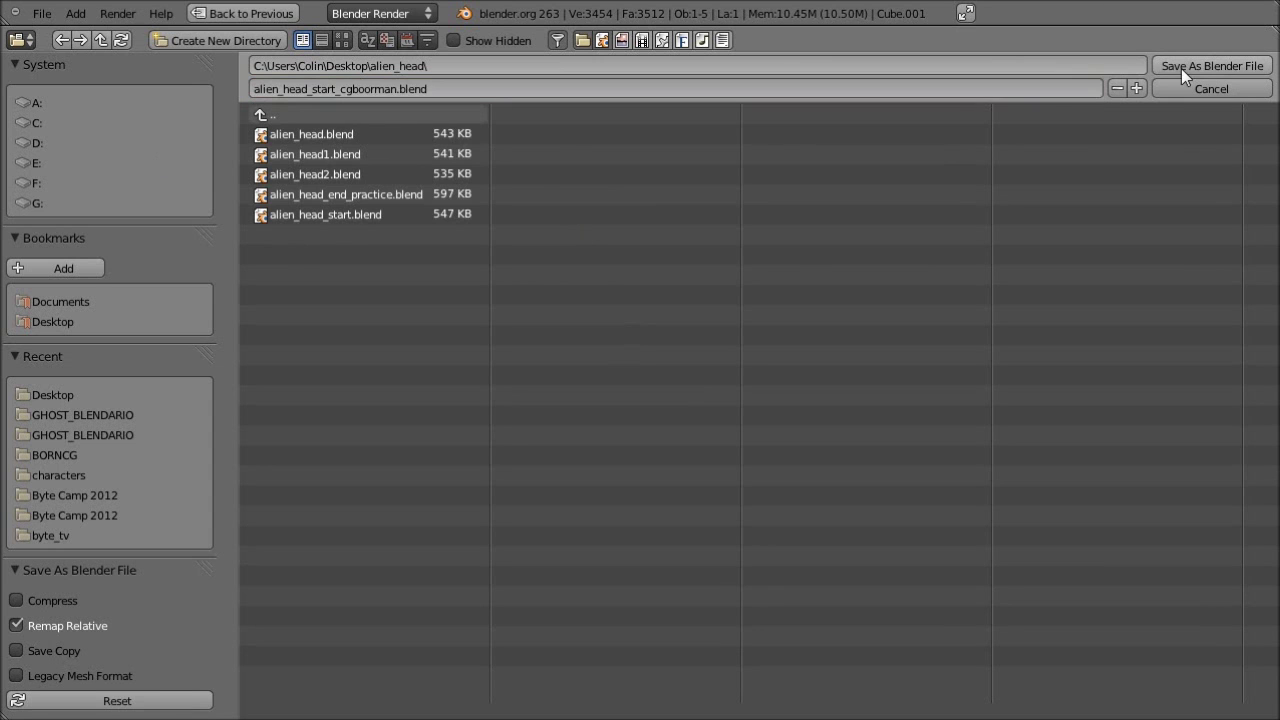
pyautogui.click(1189, 64)
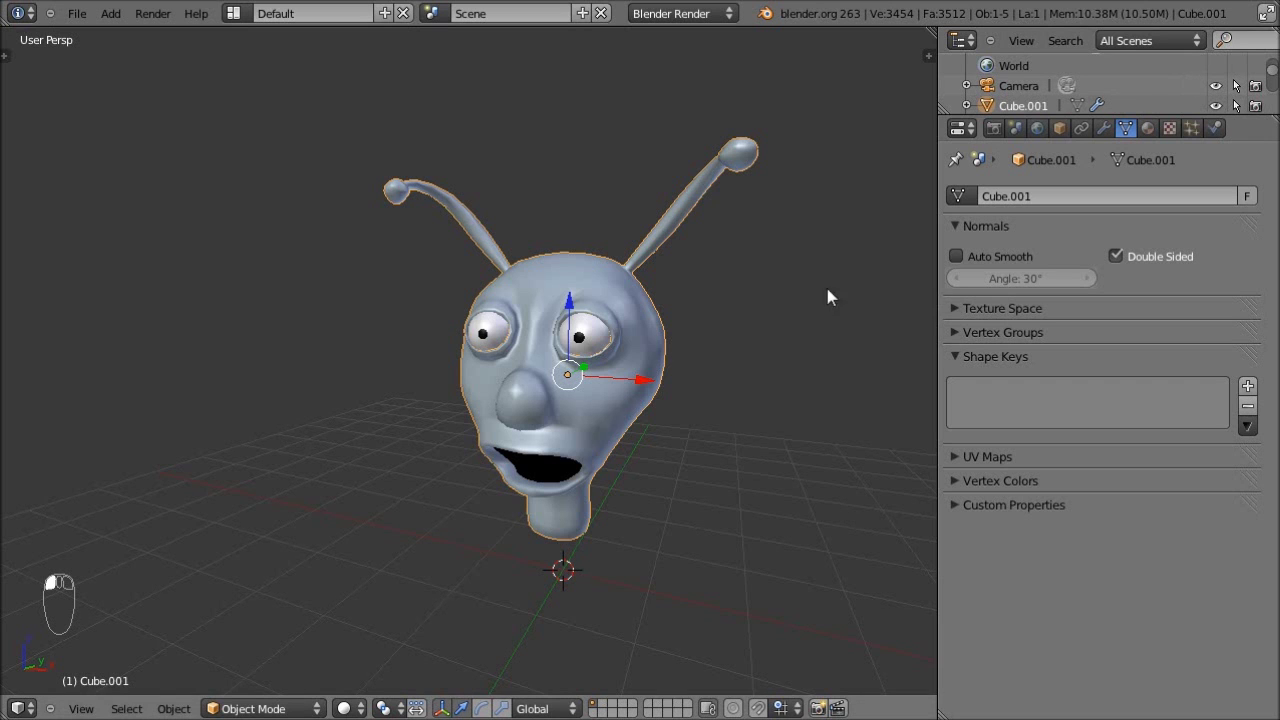
# - Add the Basis shape key to the alien head
pyautogui.keyDown('shift'); pyautogui.moveTo(657, 373); pyautogui.dragTo(614, 357, button='middle'); pyautogui.keyUp('shift')
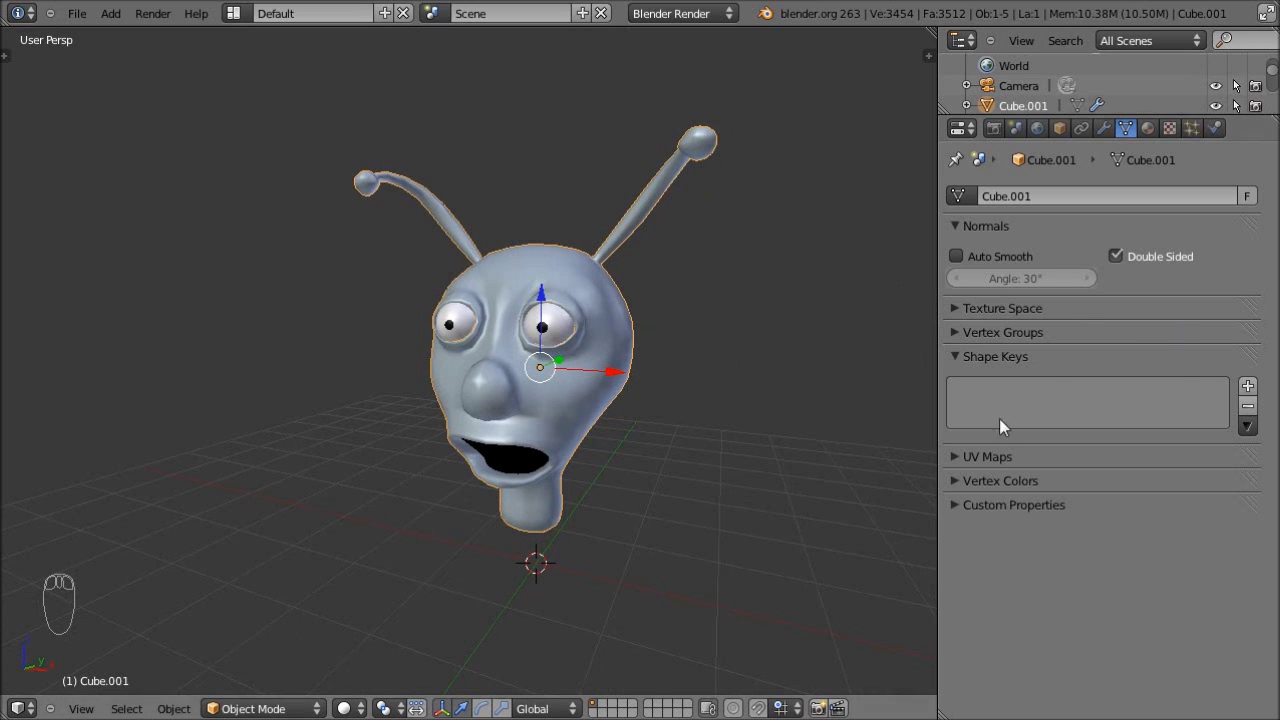
pyautogui.click(1249, 387)
pyautogui.click(1248, 388)
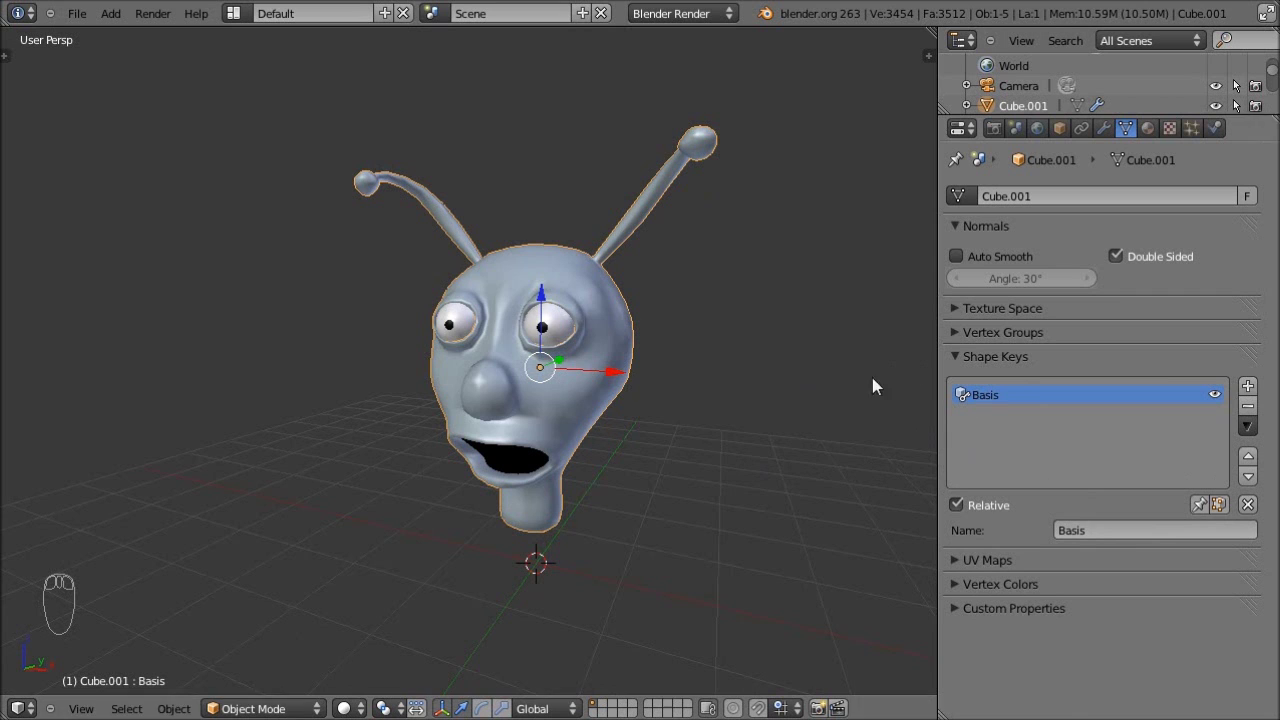
# - Add a second shape key on top of Basis and name it Blink
pyautogui.click(1247, 386)
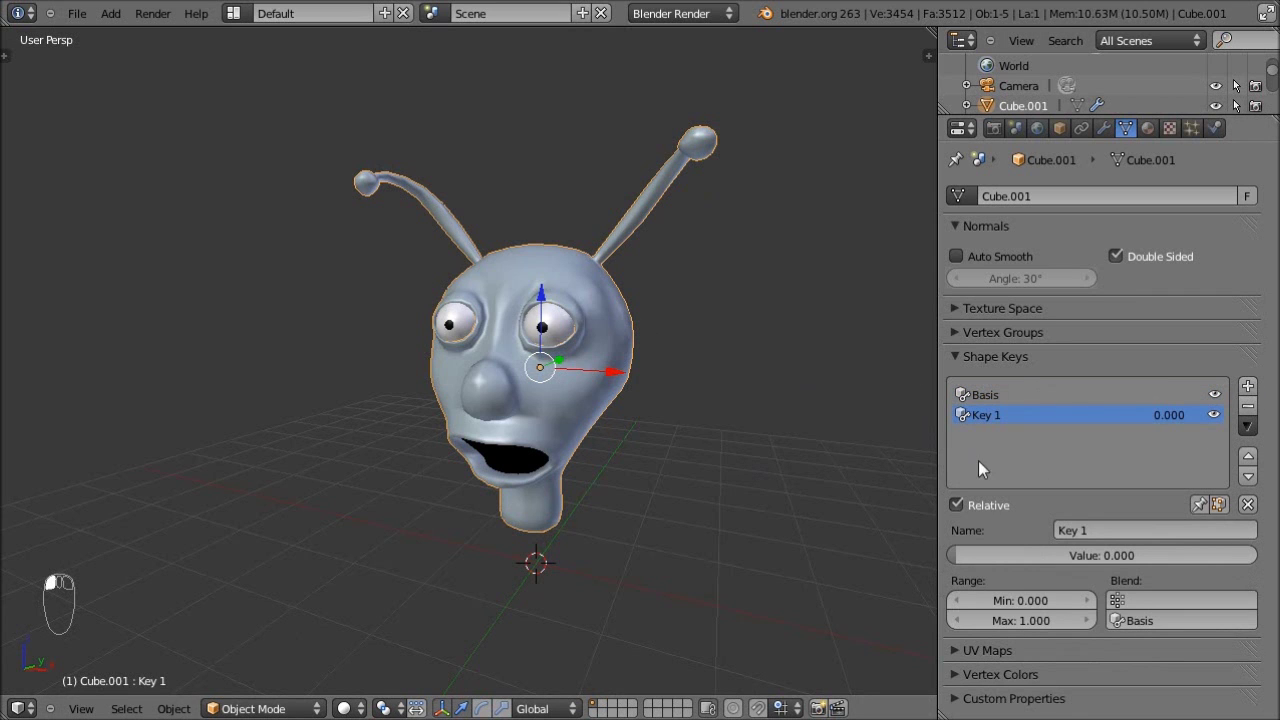
pyautogui.click(1088, 531)
pyautogui.write('Blink')
pyautogui.press('Return')
pyautogui.moveTo(543, 431); pyautogui.dragTo(500, 440, button='middle')
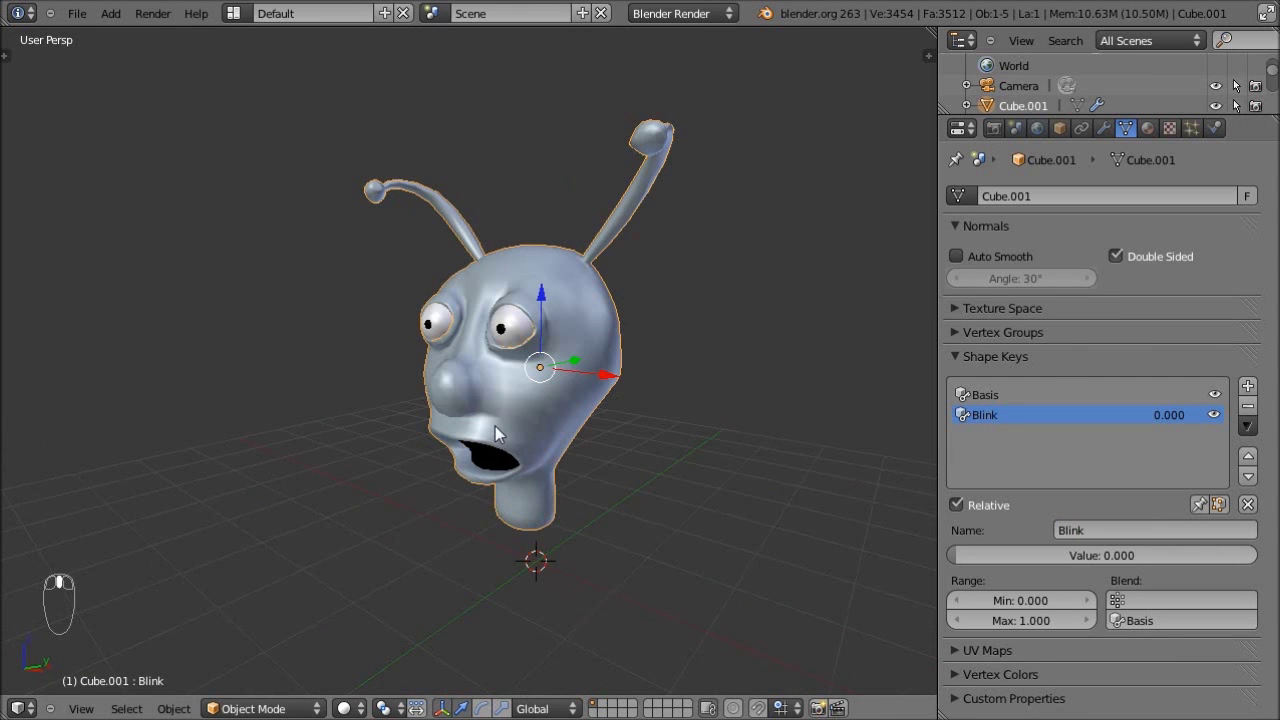
pyautogui.press('t')
pyautogui.press('t')
pyautogui.click(1085, 531)
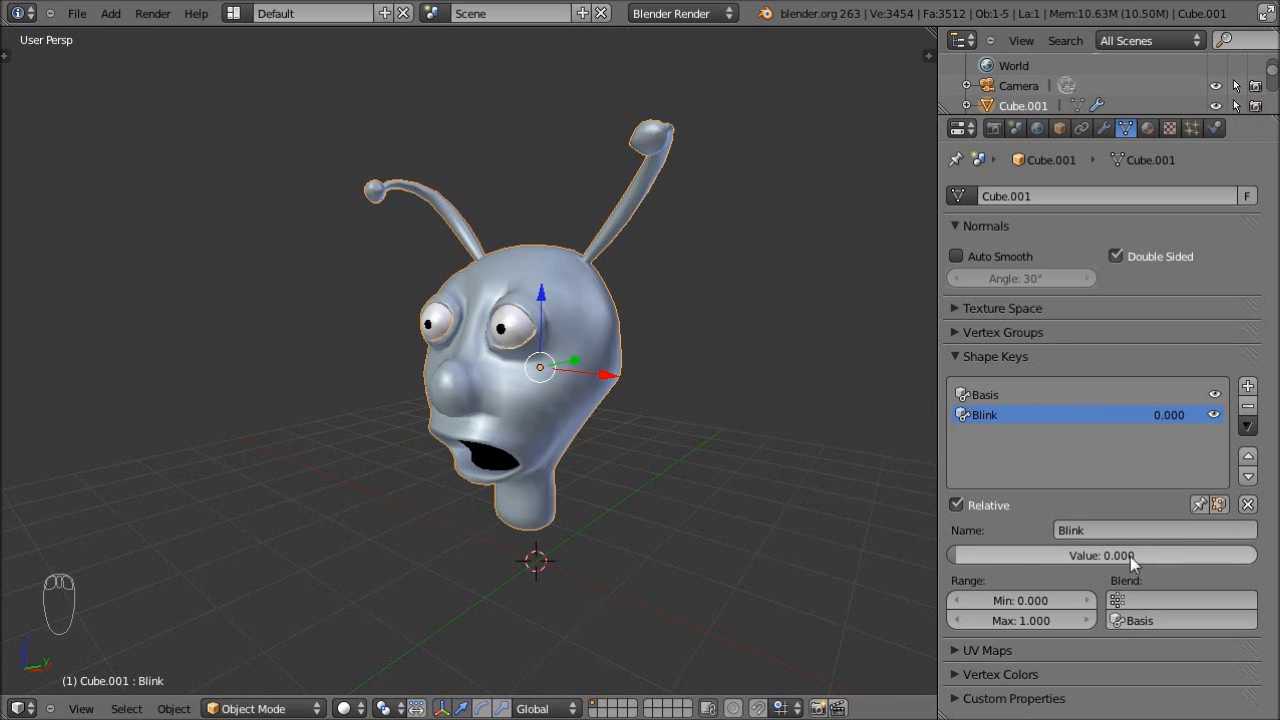
# - Test the Blink shape key by raising its value to 1.000 and returning it to 0.000
pyautogui.moveTo(970, 553); pyautogui.dragTo(899, 570)
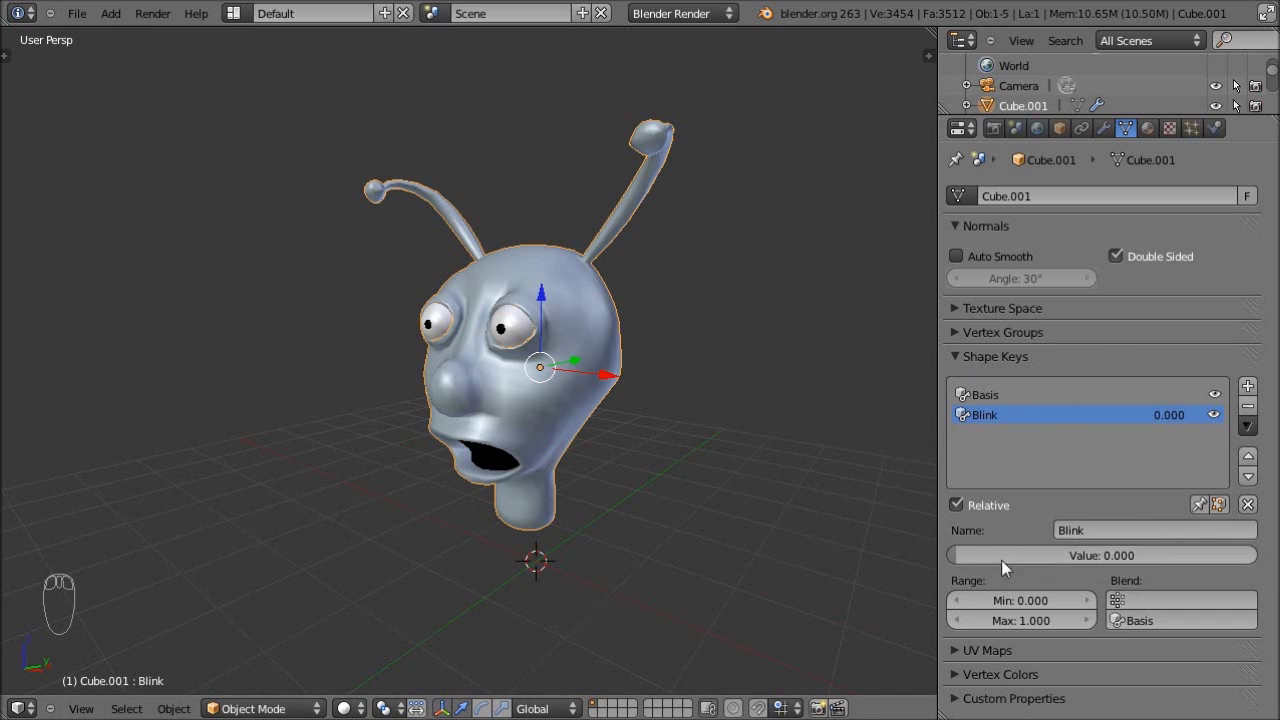
pyautogui.moveTo(976, 560); pyautogui.dragTo(1272, 558)
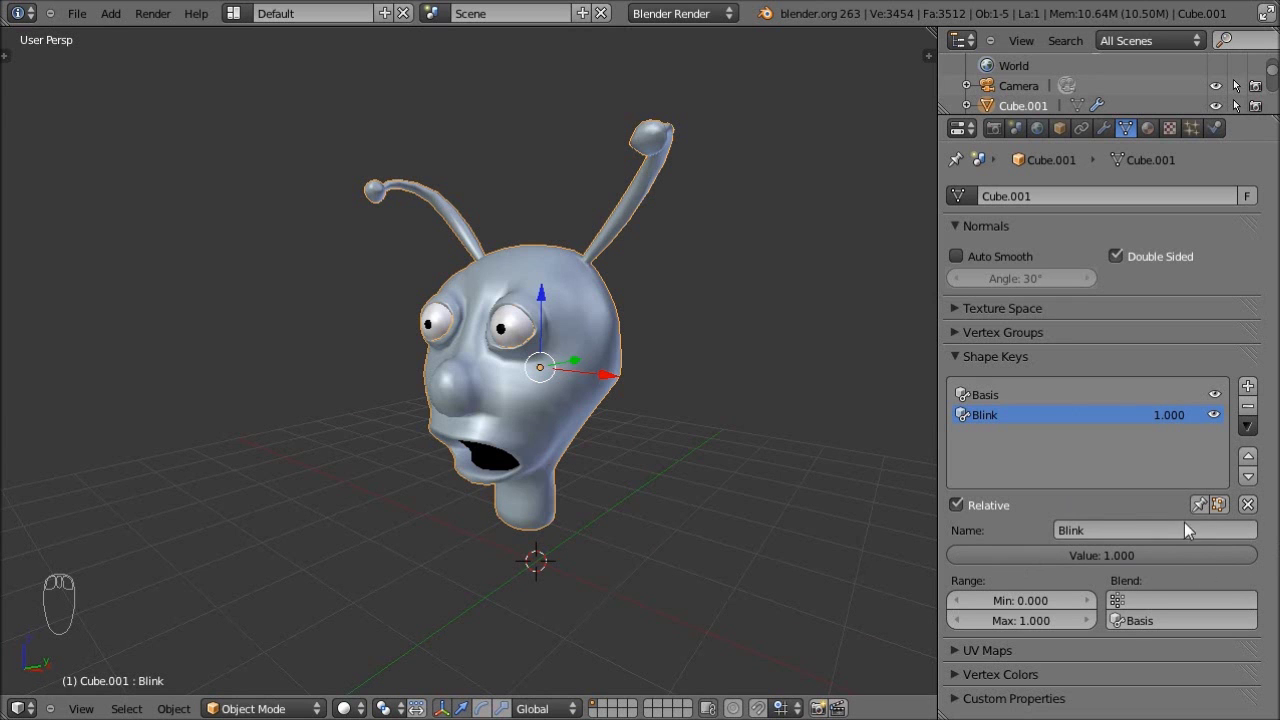
pyautogui.click(1045, 395)
pyautogui.click(1004, 414)
pyautogui.moveTo(1214, 553); pyautogui.dragTo(730, 540)
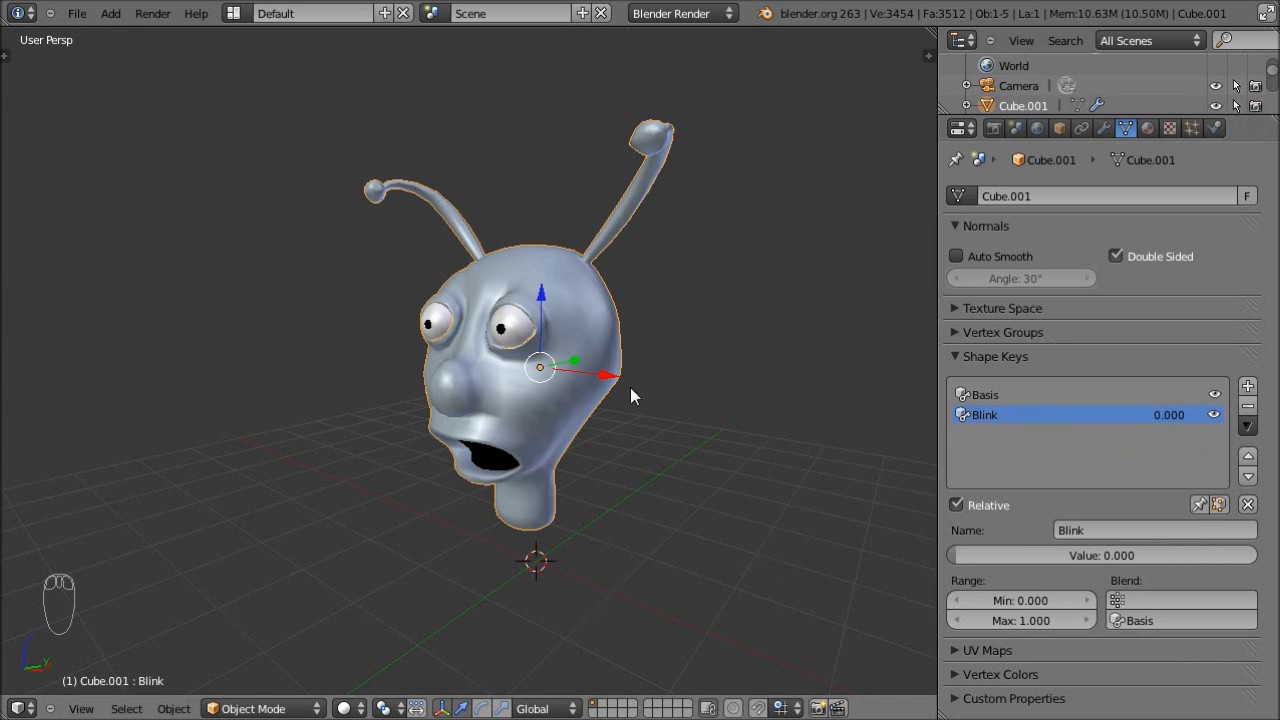
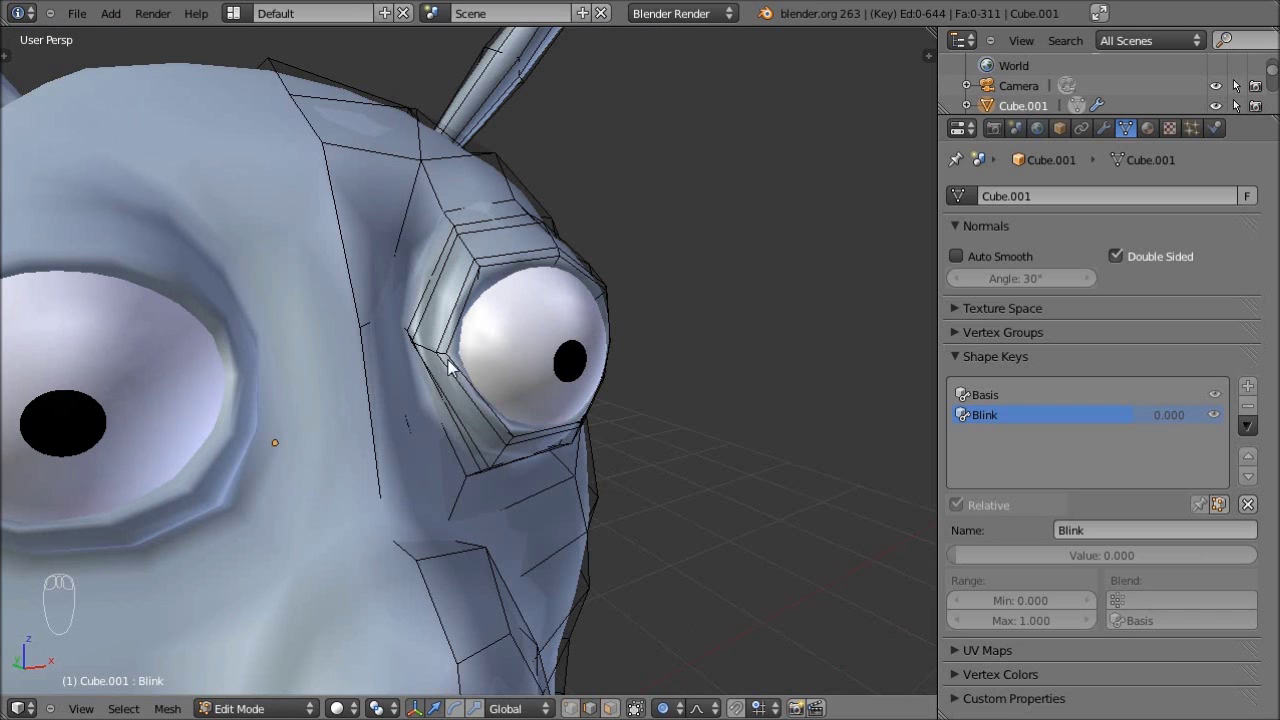
# - In Edit Mode on the Blink key, select the inner and outer corner vertices of the editable eye's lid rim
pyautogui.rightClick(443, 356)
pyautogui.moveTo(646, 350); pyautogui.dragTo(565, 357, button='middle')
pyautogui.keyDown('shift'); pyautogui.rightClick(713, 389); pyautogui.keyUp('shift')
pyautogui.moveTo(714, 400); pyautogui.dragTo(567, 343, button='middle')
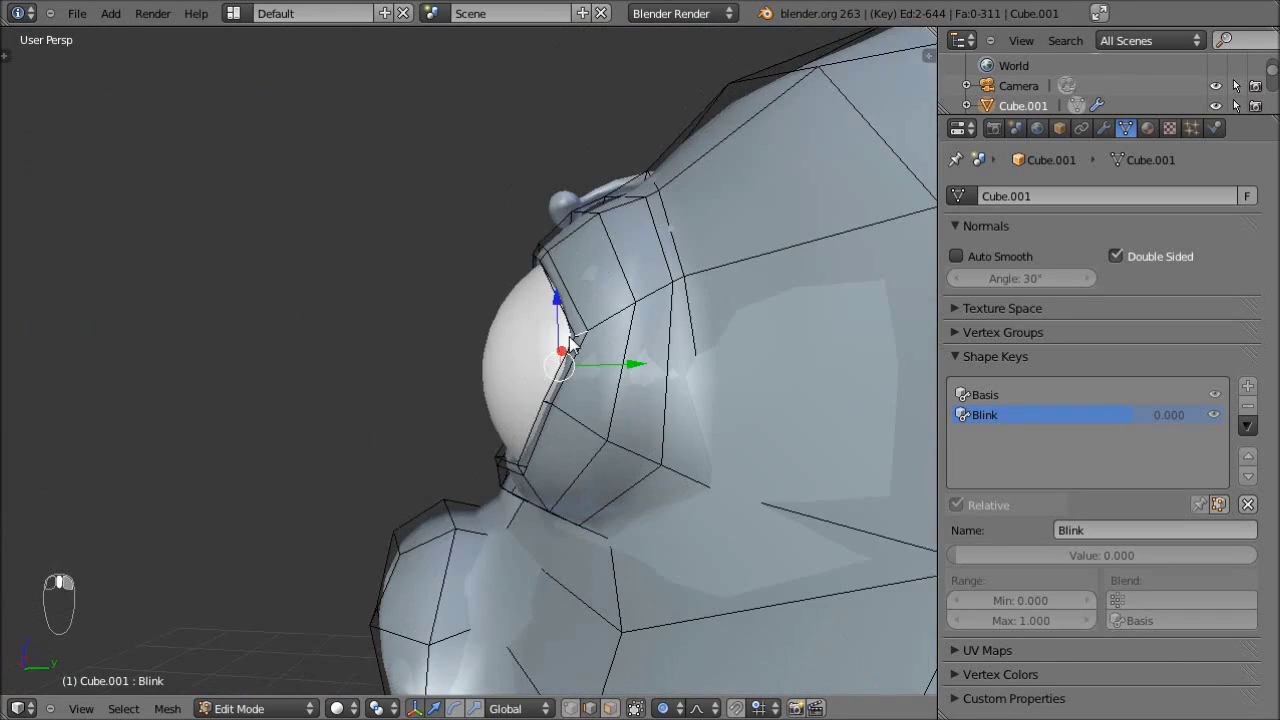
# - Examine the selected eye-corner vertices and the eyelids around the eyeball from the right orthographic view and from the front
pyautogui.press('KP_3')
pyautogui.press('KP_5')
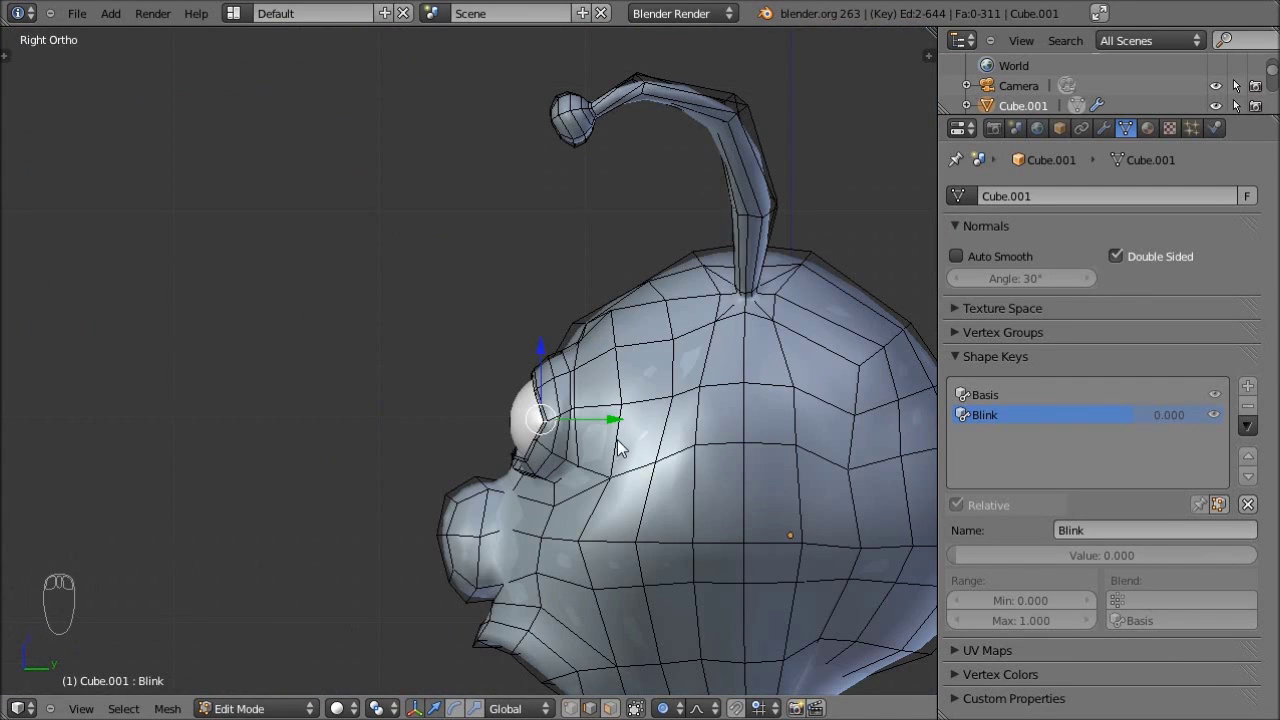
pyautogui.keyDown('shift'); pyautogui.moveTo(477, 437); pyautogui.dragTo(427, 421, button='middle'); pyautogui.keyUp('shift')
pyautogui.press('KP_3')
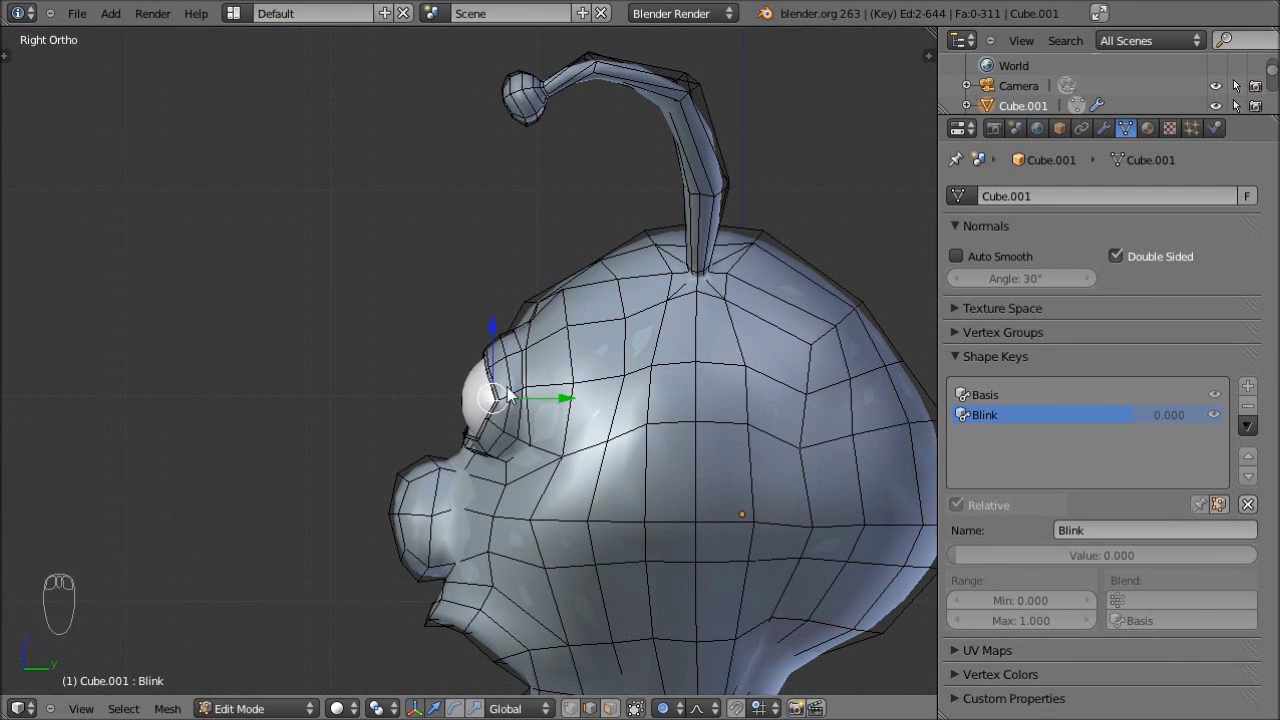
pyautogui.press('KP_5')
pyautogui.press('KP_5')
pyautogui.scroll(3, 450, 290)
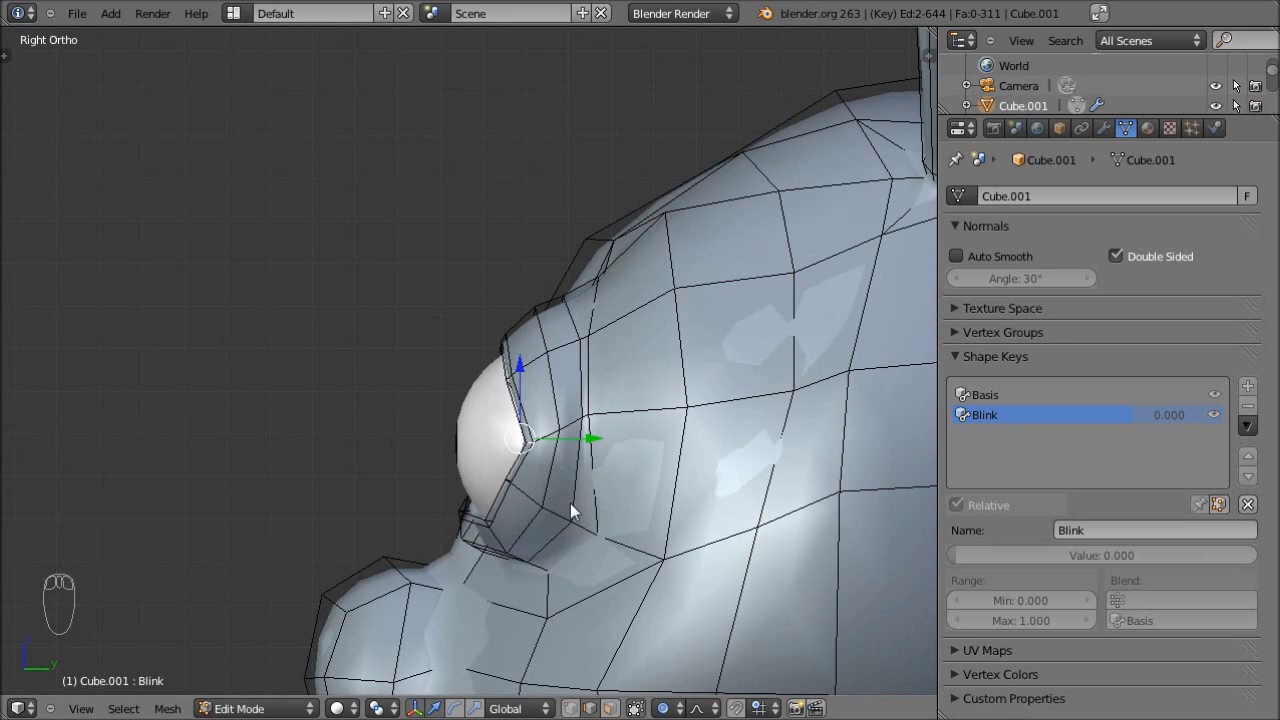
pyautogui.moveTo(566, 445); pyautogui.dragTo(725, 391, button='middle')
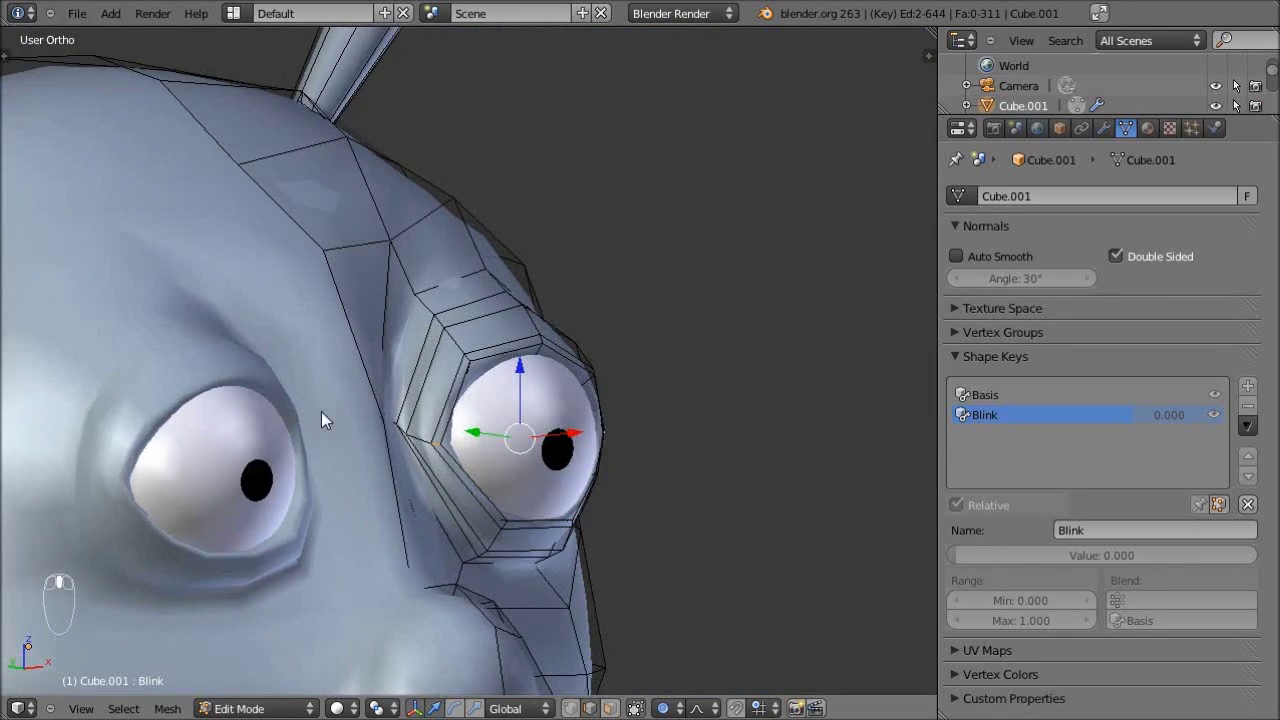
# - Snap the 3D cursor to the midpoint between the selected inner and outer eye-corner edges
pyautogui.scroll(2, 418, 511)
pyautogui.moveTo(418, 511); pyautogui.dragTo(603, 497, button='middle')
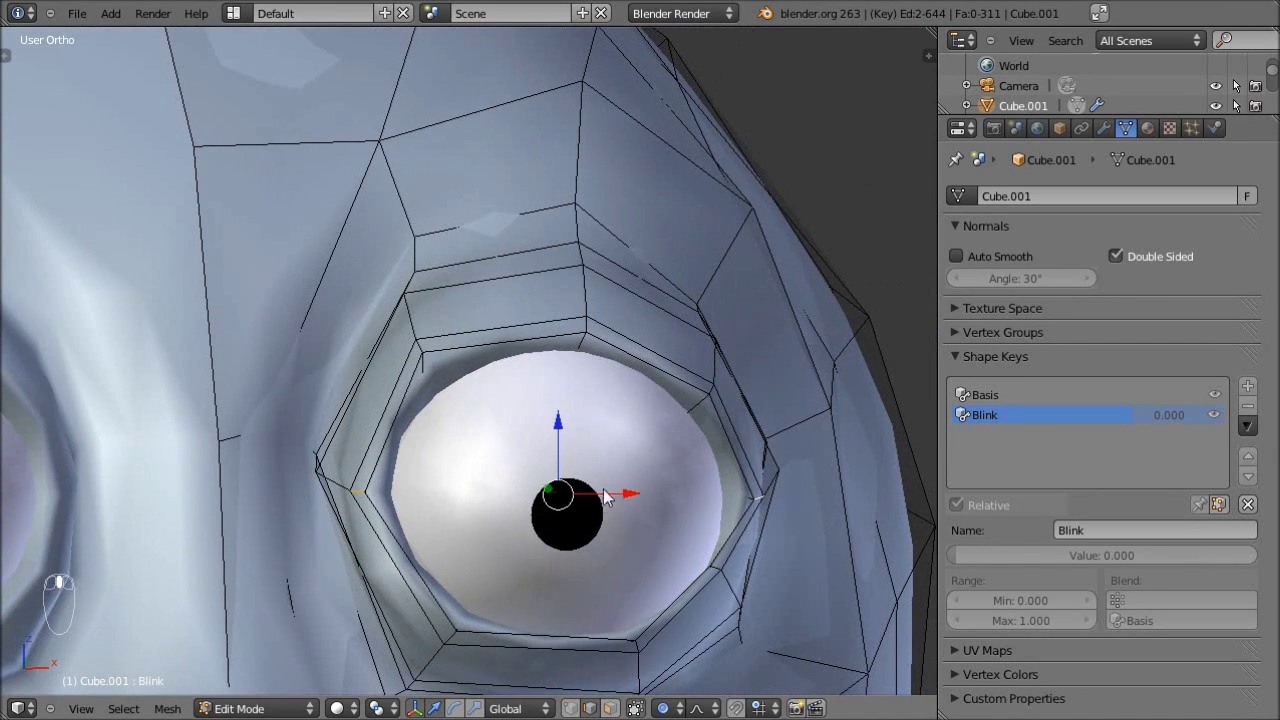
pyautogui.hotkey('shift', 's')
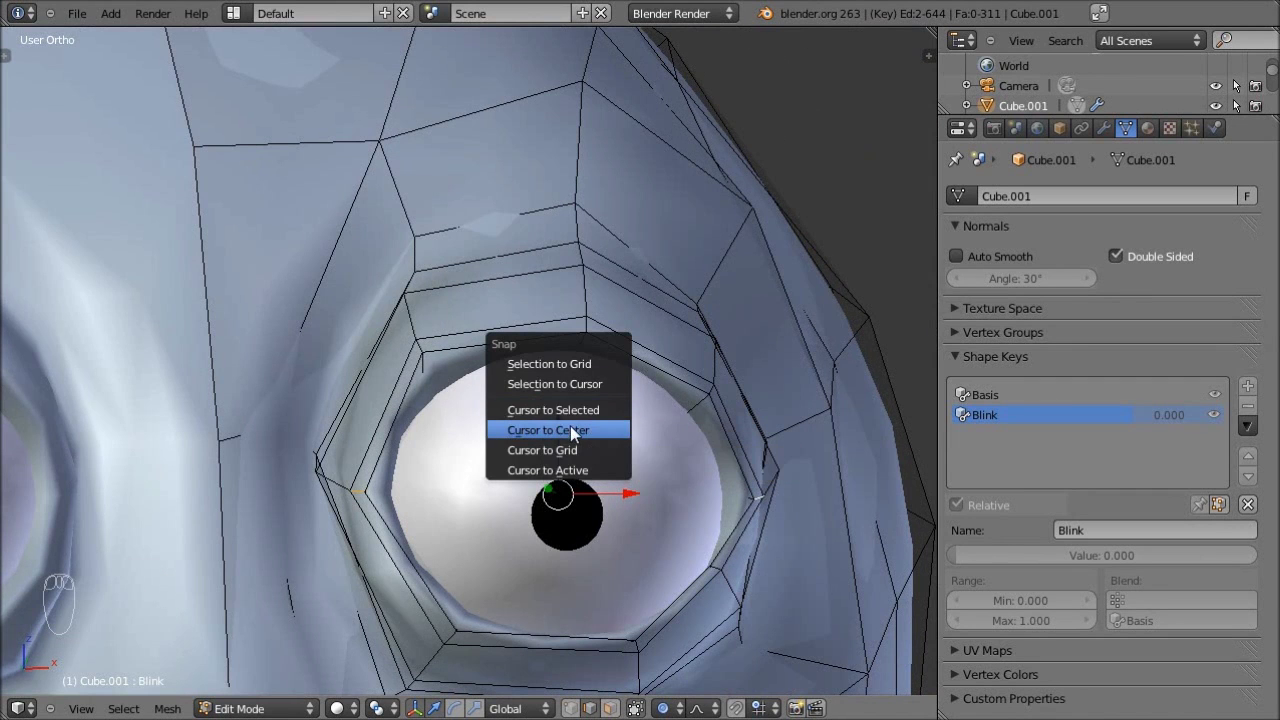
pyautogui.click(570, 433)
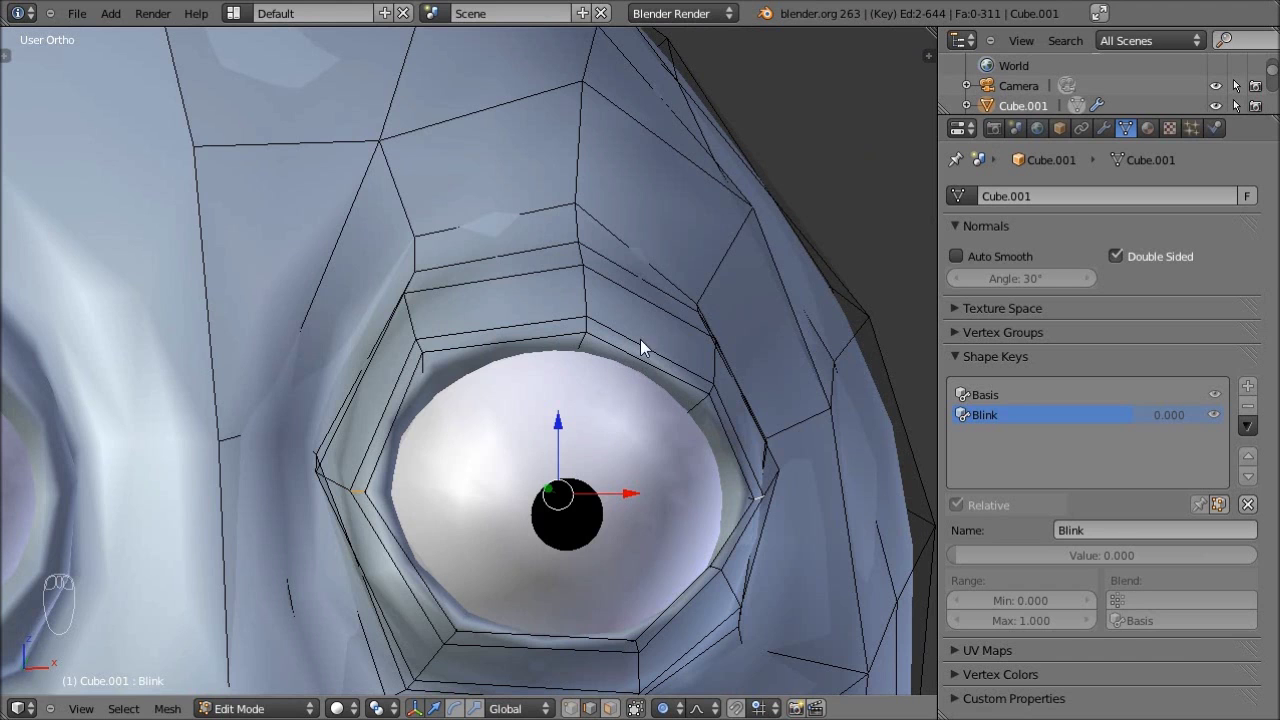
pyautogui.hotkey('shift', 's')
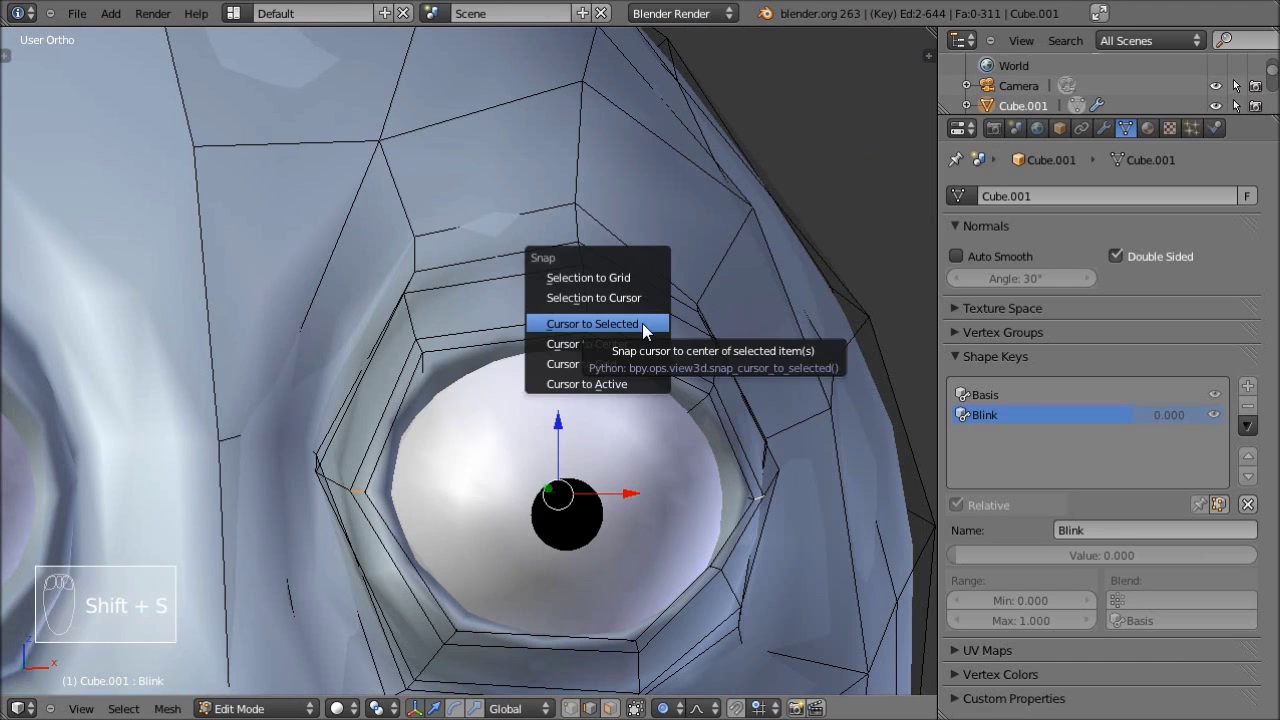
pyautogui.click(645, 325)
pyautogui.moveTo(672, 399); pyautogui.dragTo(613, 436, button='middle')
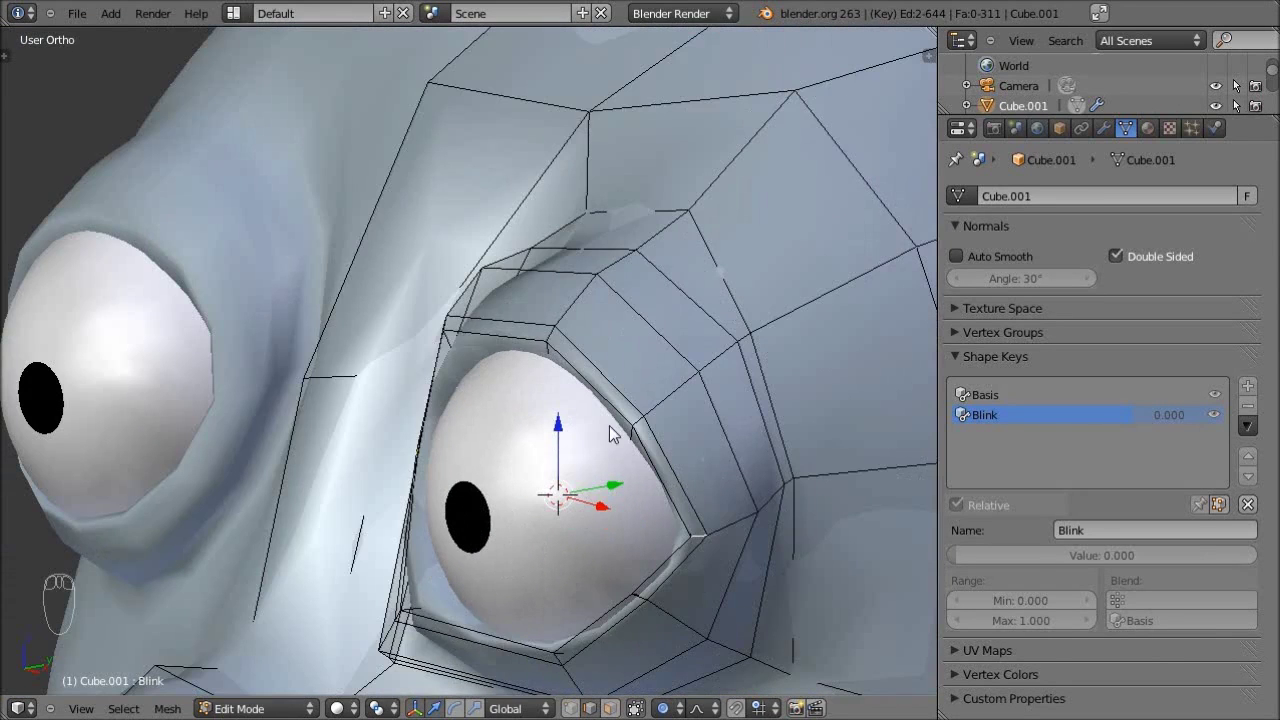
# - Set the transform pivot point to 3D Cursor from Object Mode
pyautogui.press('Tab')
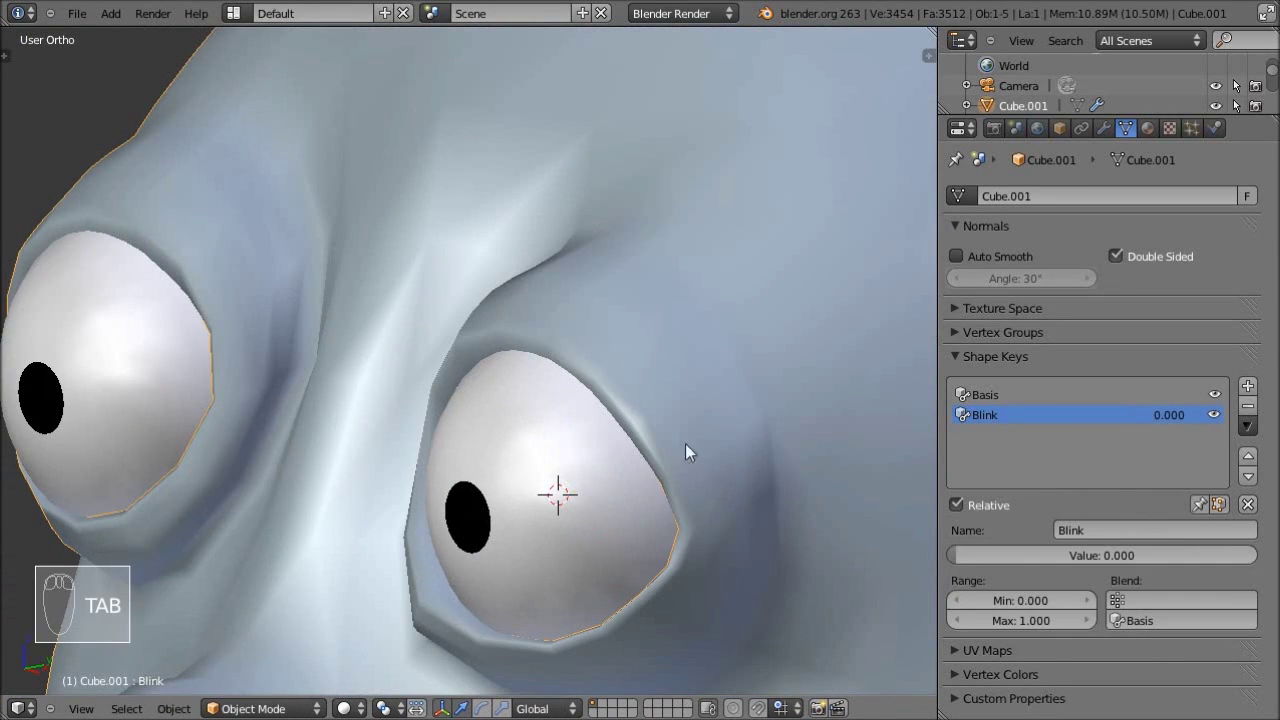
pyautogui.click(392, 710)
pyautogui.click(396, 711)
pyautogui.click(396, 711)
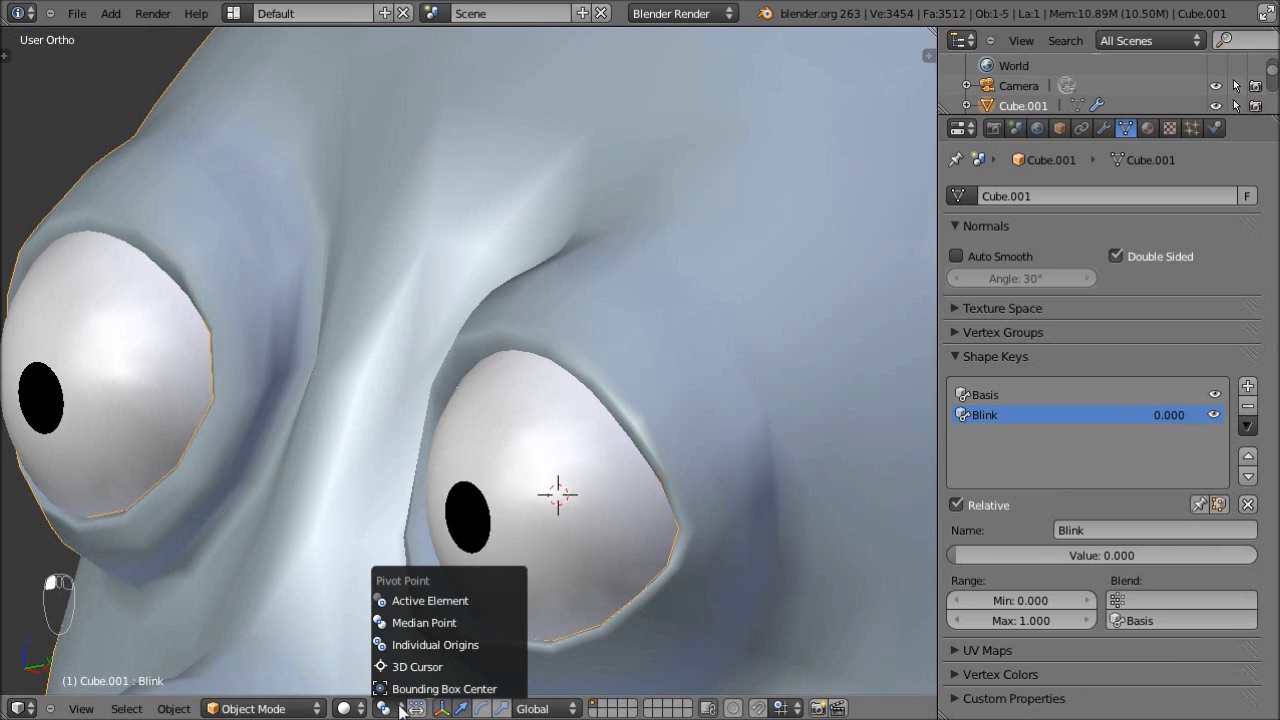
pyautogui.click(446, 667)
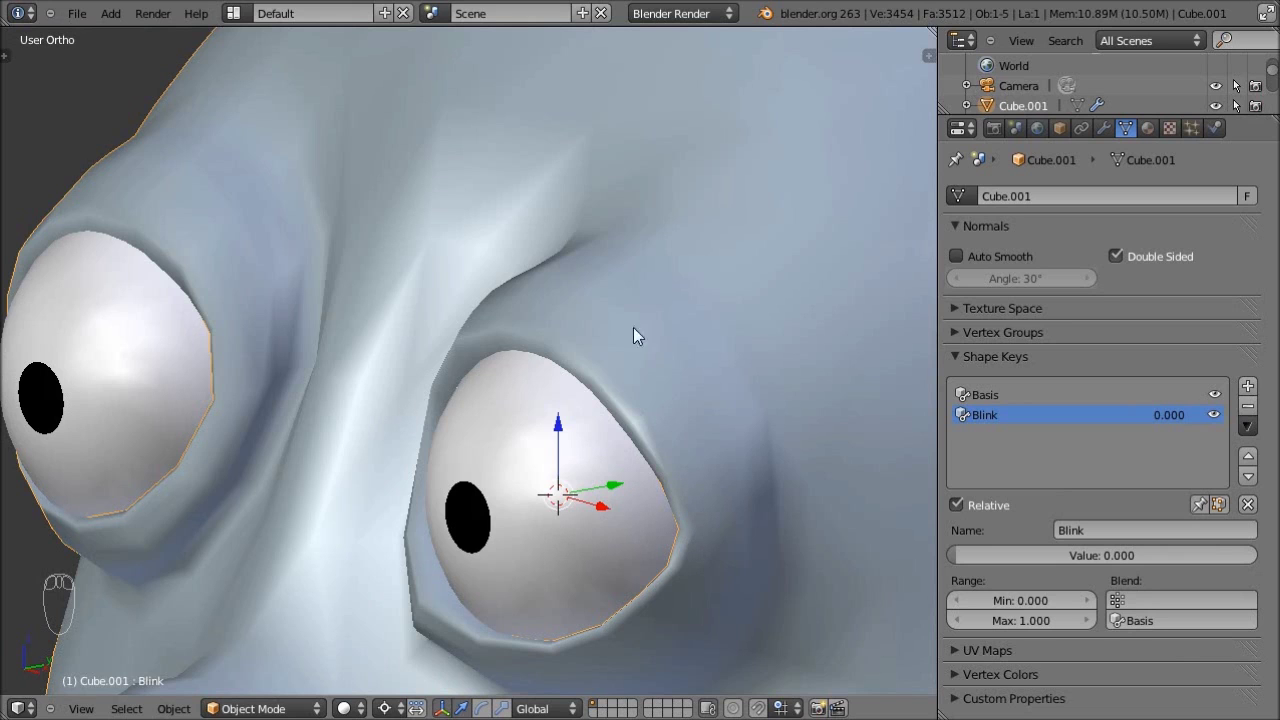
# - Back in Edit Mode, select the four edges along the upper eyelid's front rim
pyautogui.press('Tab')
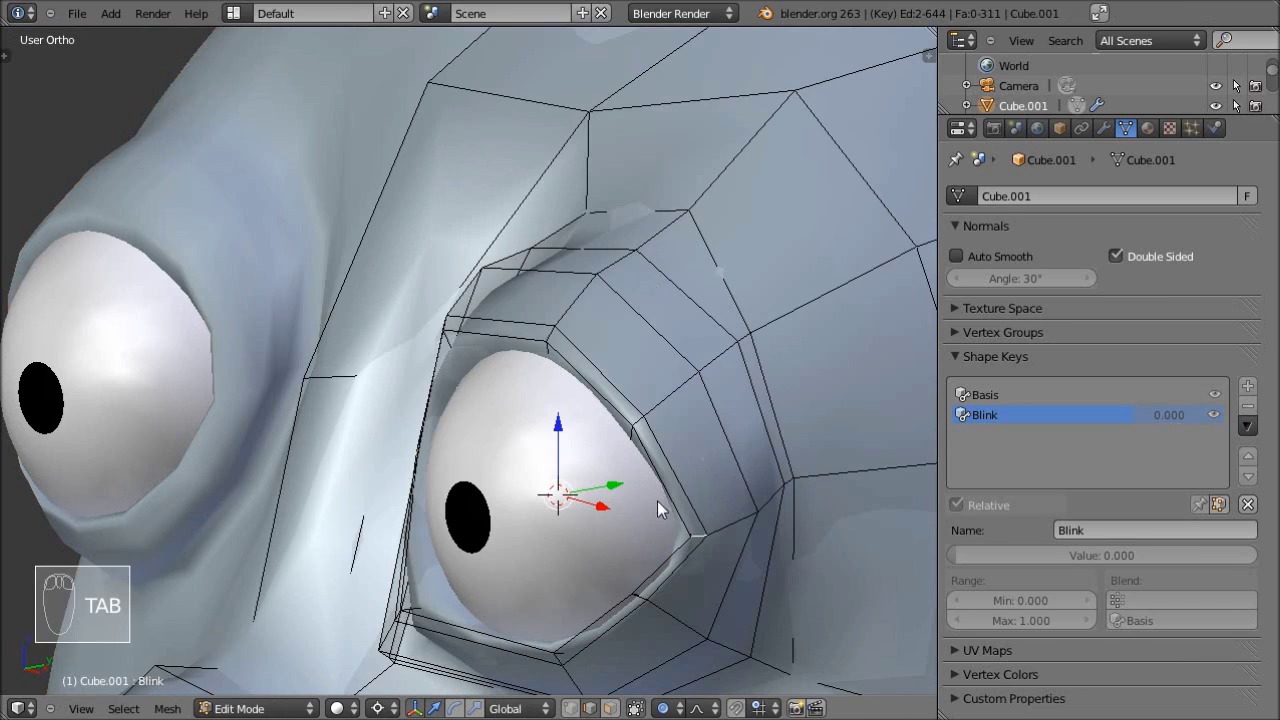
pyautogui.rightClick(512, 323)
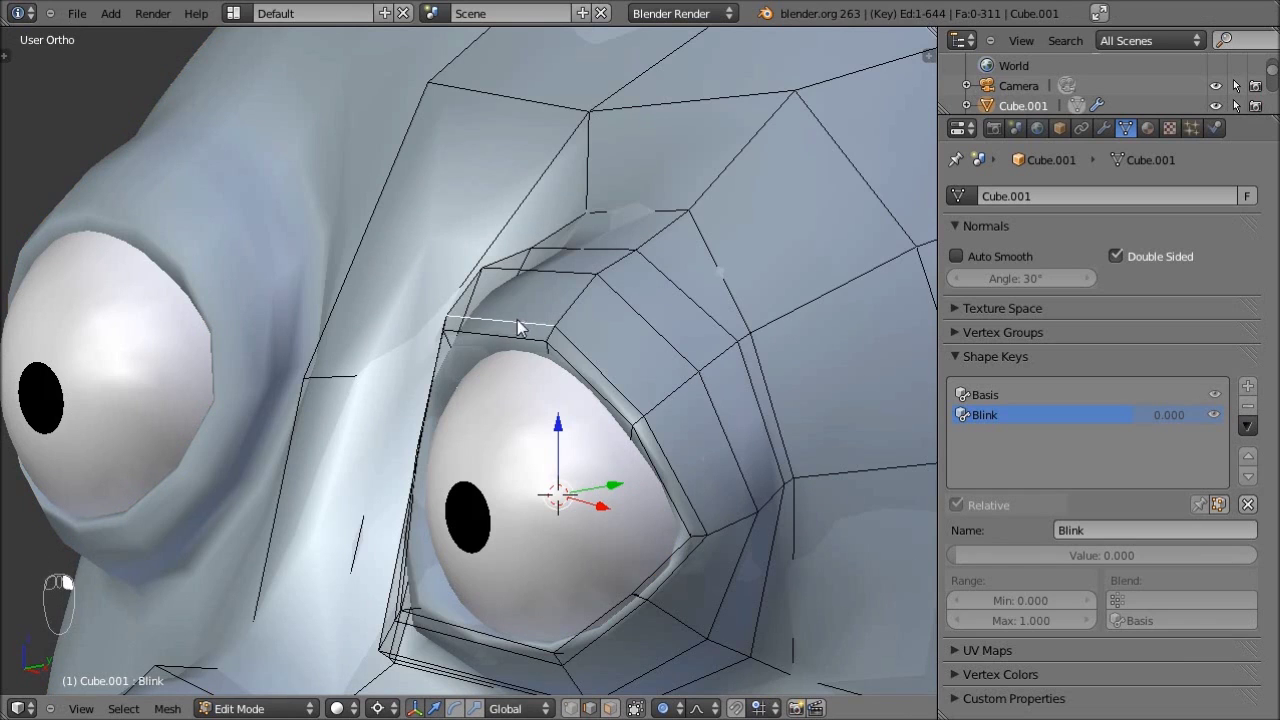
pyautogui.keyDown('shift'); pyautogui.rightClick(609, 361); pyautogui.keyUp('shift')
pyautogui.keyDown('shift'); pyautogui.rightClick(665, 447); pyautogui.keyUp('shift')
pyautogui.moveTo(665, 447); pyautogui.dragTo(393, 399, button='middle')
pyautogui.keyDown('shift'); pyautogui.rightClick(372, 403); pyautogui.keyUp('shift')
pyautogui.moveTo(680, 400); pyautogui.dragTo(554, 378, button='middle')
# - Try rotating the selected lid edges with proportional editing in the right orthographic view, undo the rotation, and turn proportional editing off
pyautogui.press('KP_3')
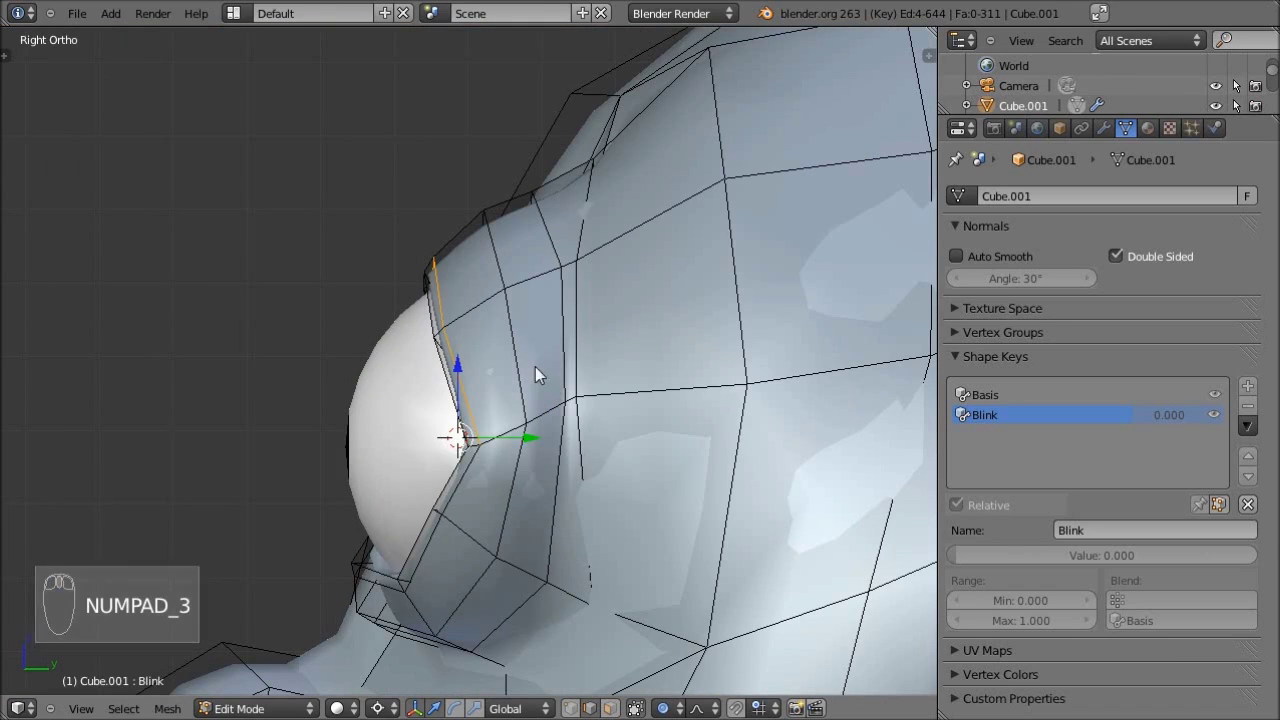
pyautogui.press('r')
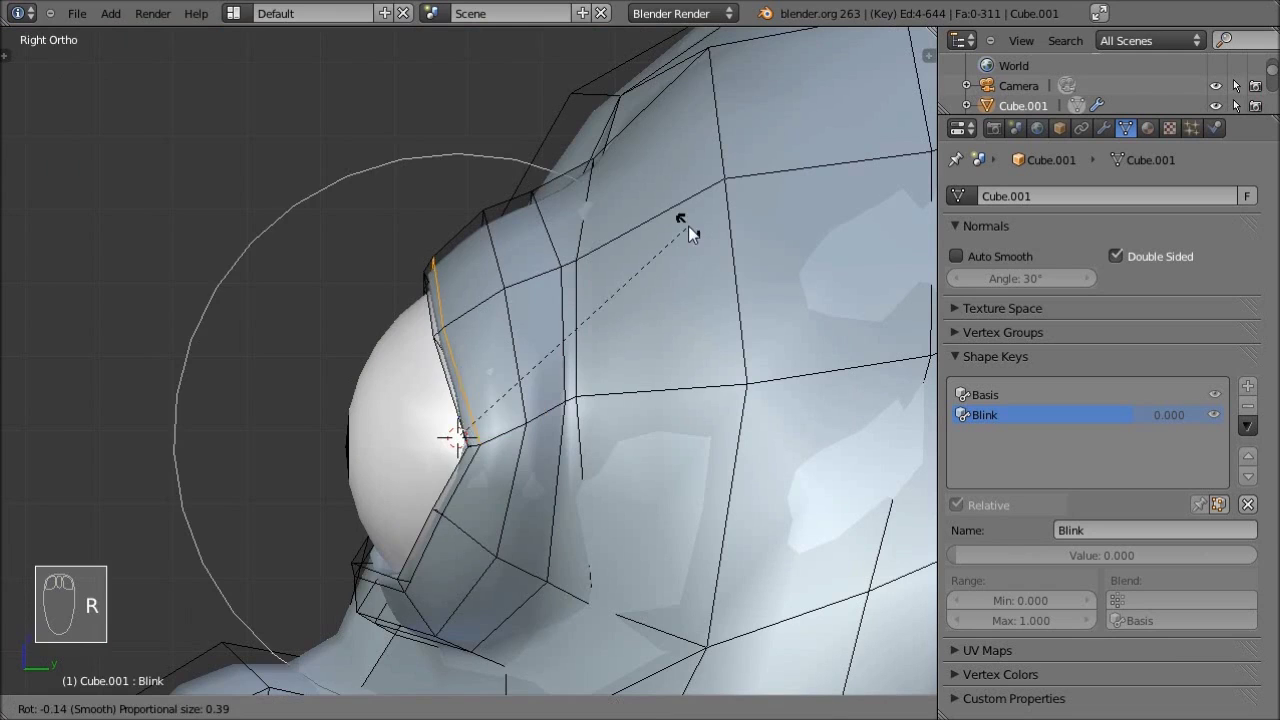
pyautogui.click(618, 219)
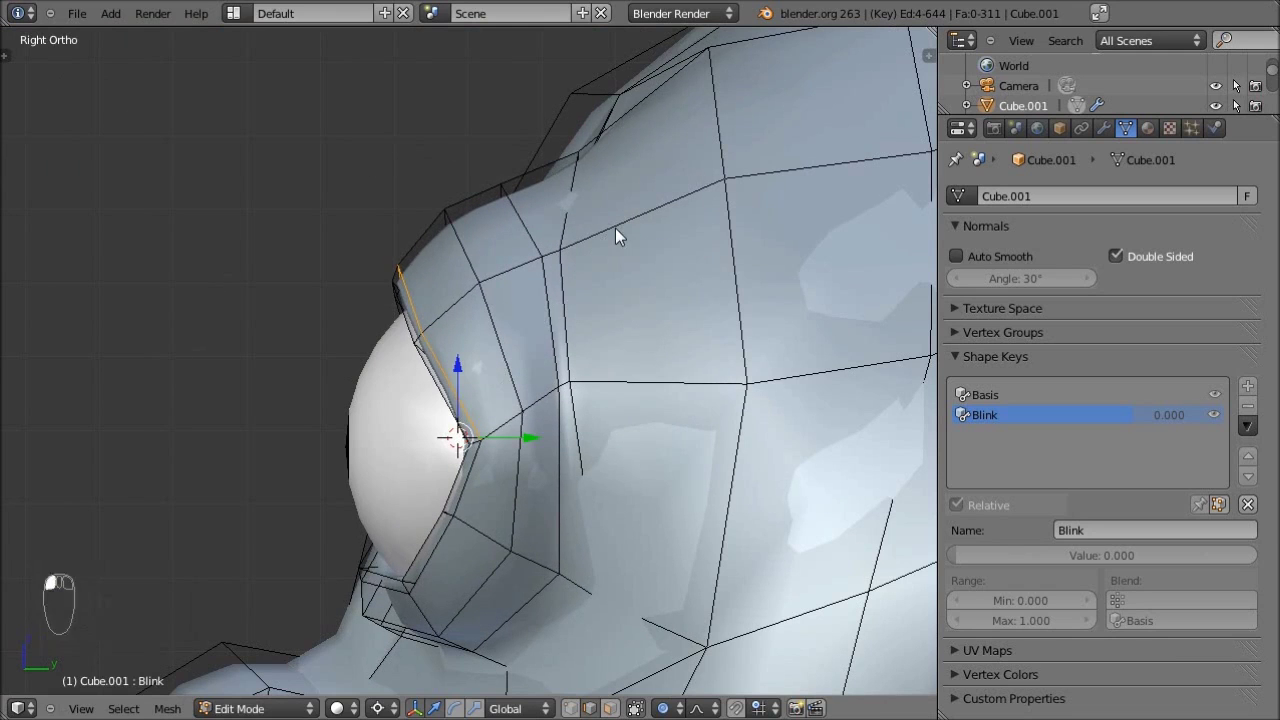
pyautogui.hotkey('ctrl', 'z')
pyautogui.press('o')
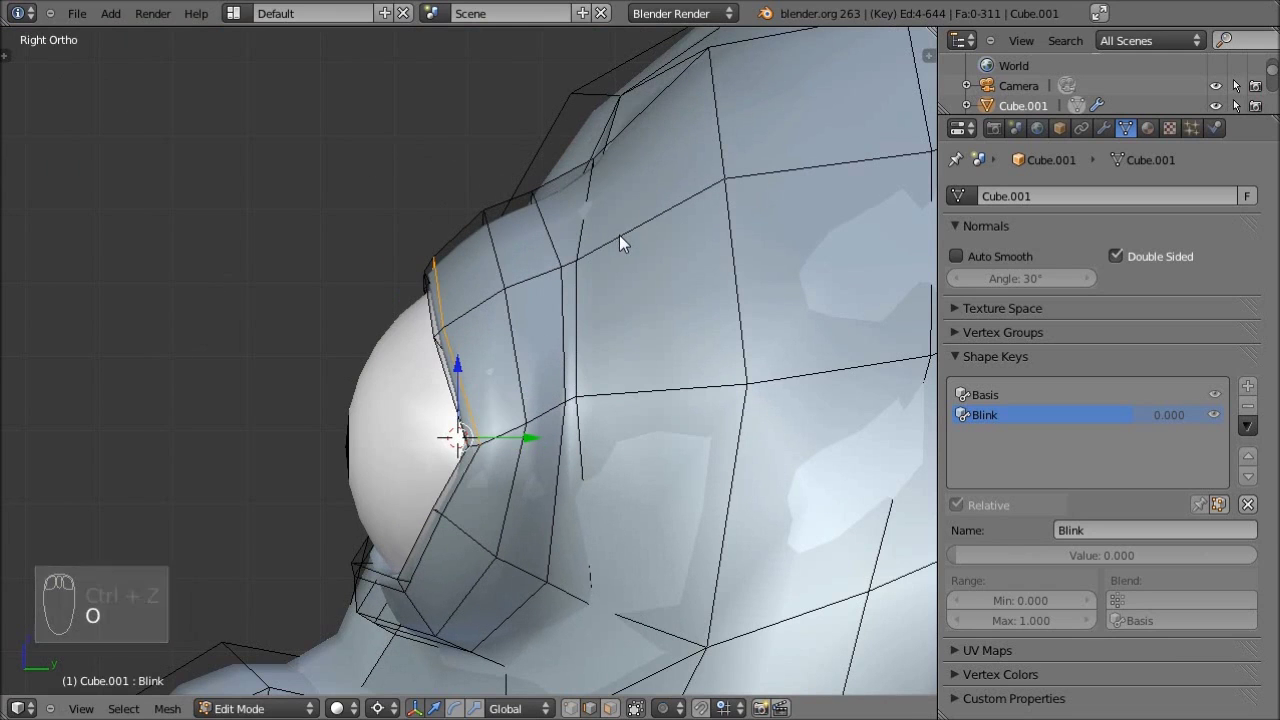
pyautogui.click(673, 710)
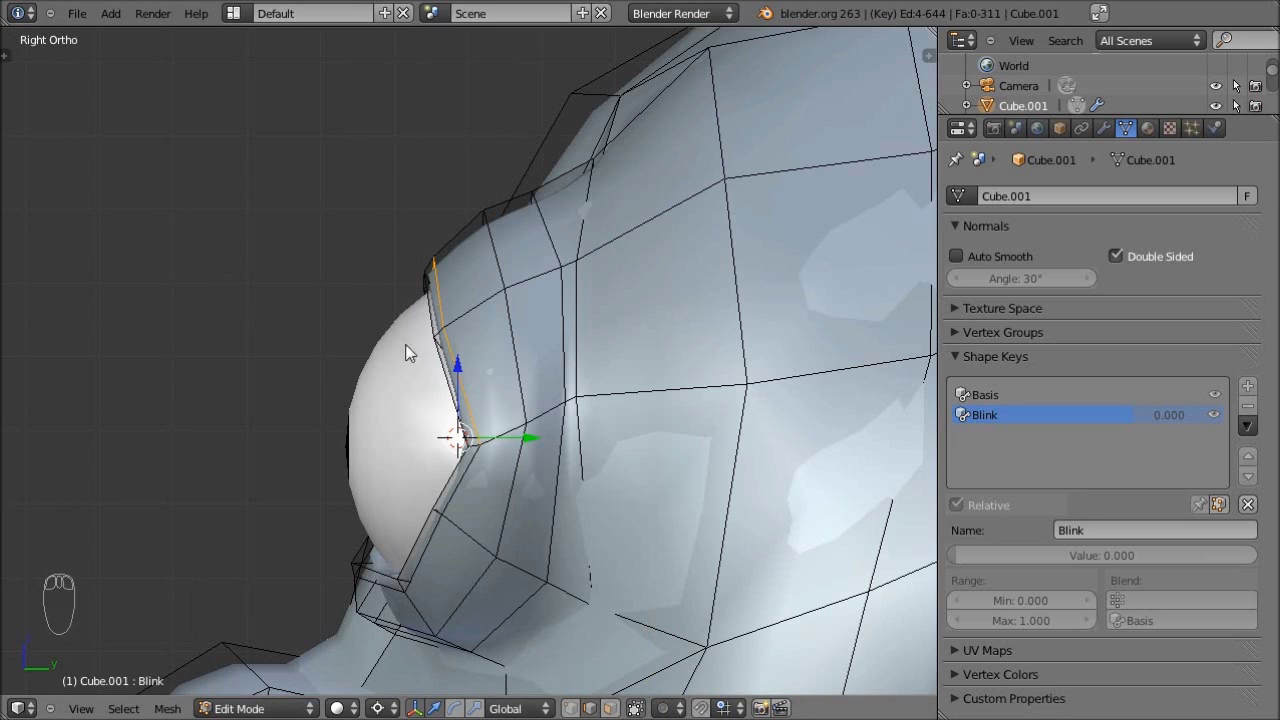
pyautogui.click(671, 708)
# - Try rotating the upper lid's rim edges around the 3D cursor at the eye's centre without proportional editing
pyautogui.moveTo(527, 274); pyautogui.dragTo(231, 412, button='middle')
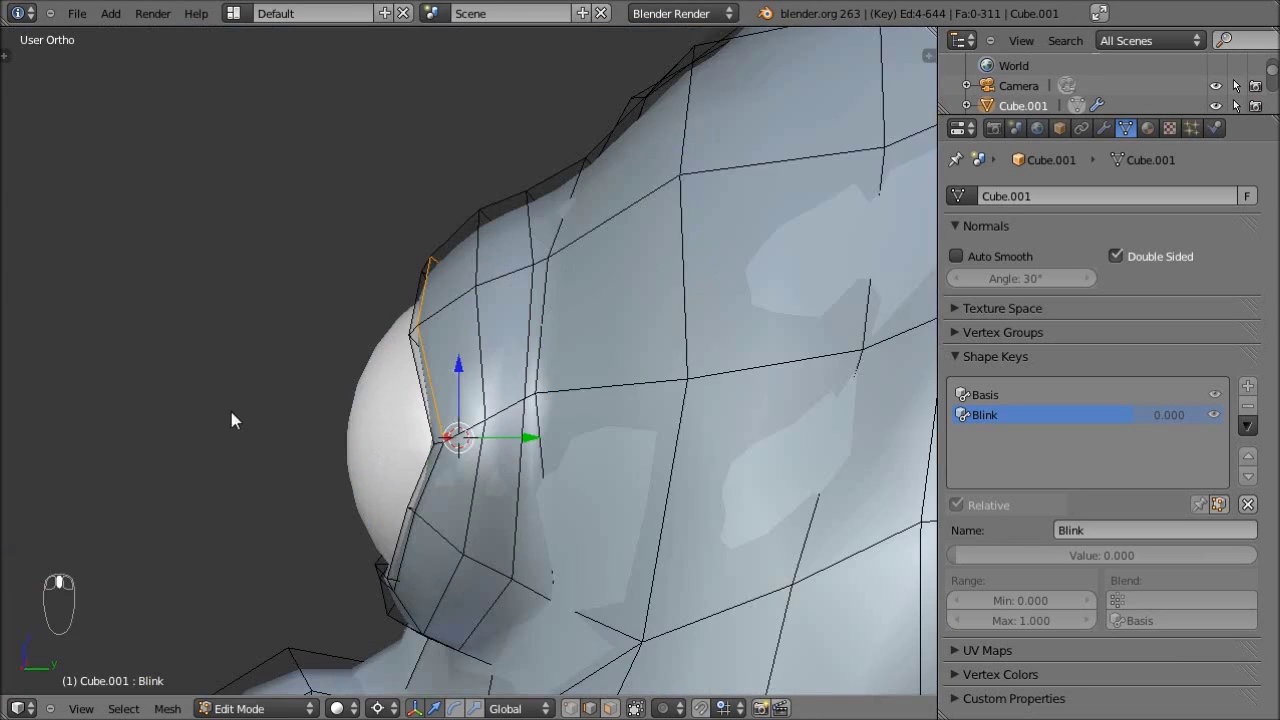
pyautogui.press('KP_3')
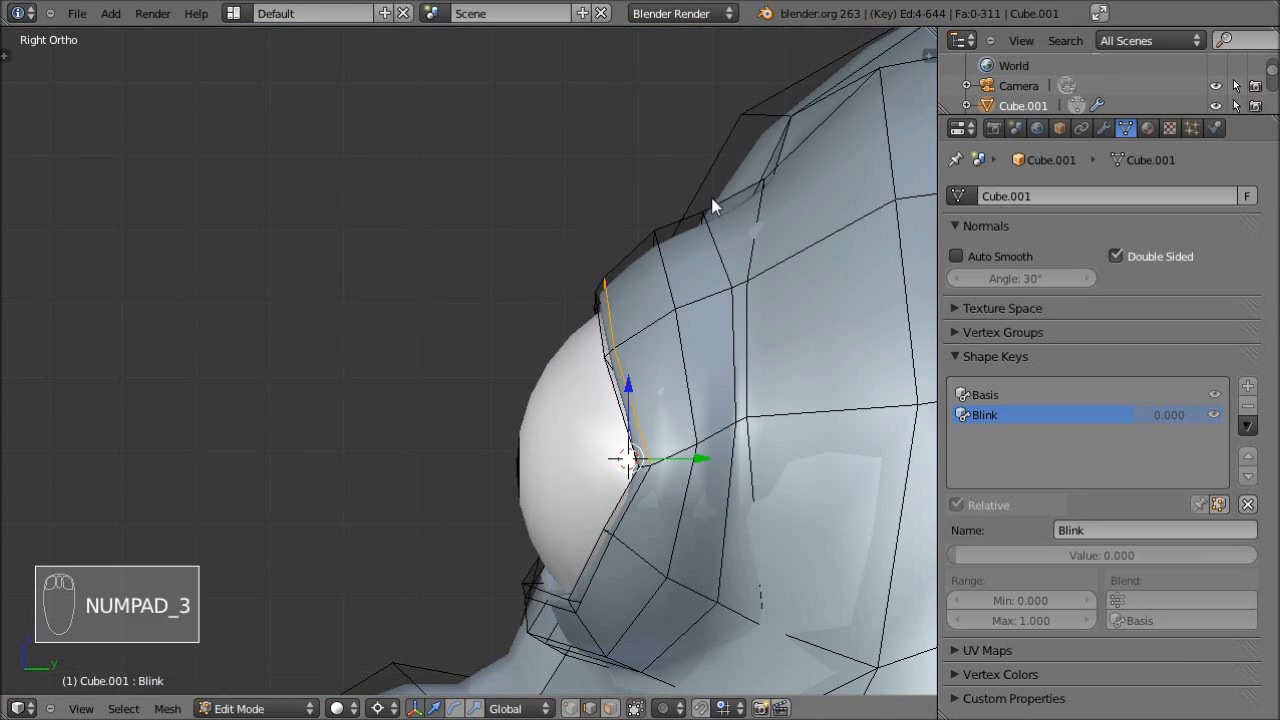
pyautogui.press('r')
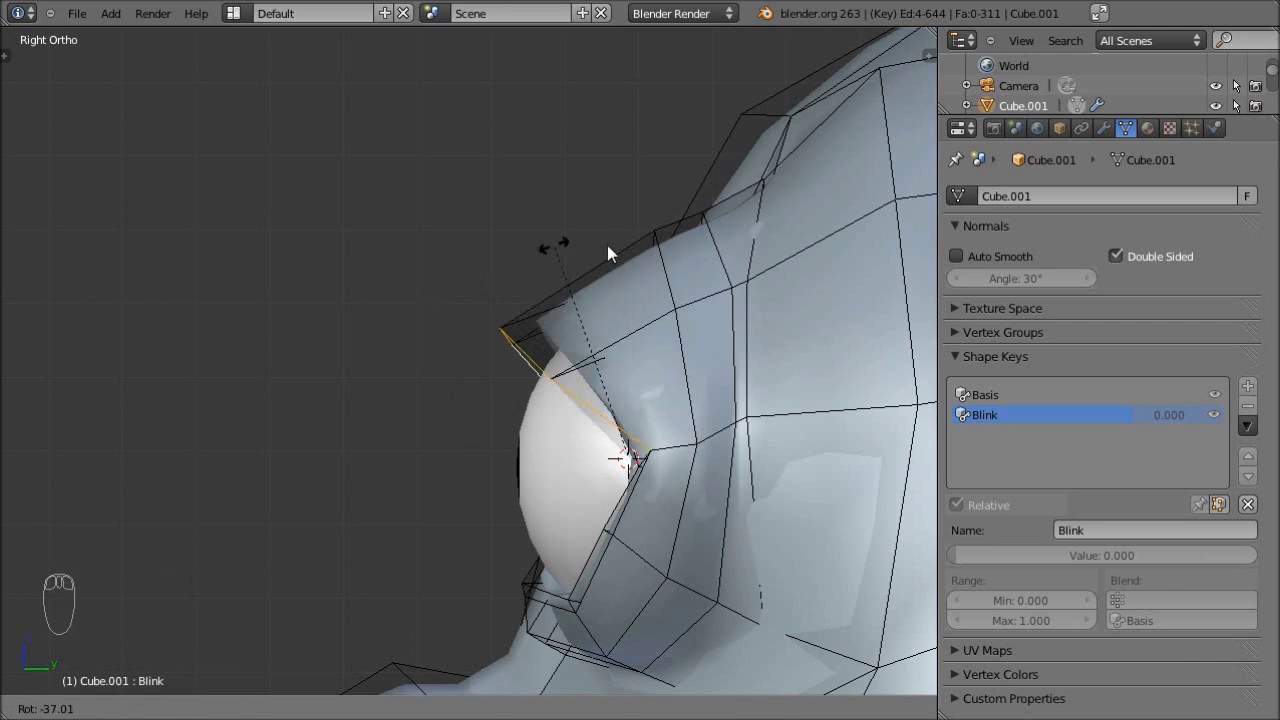
pyautogui.click(633, 200)
pyautogui.hotkey('ctrl', 'z')
# - Place the 3D cursor in empty space in front of the forehead and try rotating the lid edges around it
pyautogui.click(257, 157)
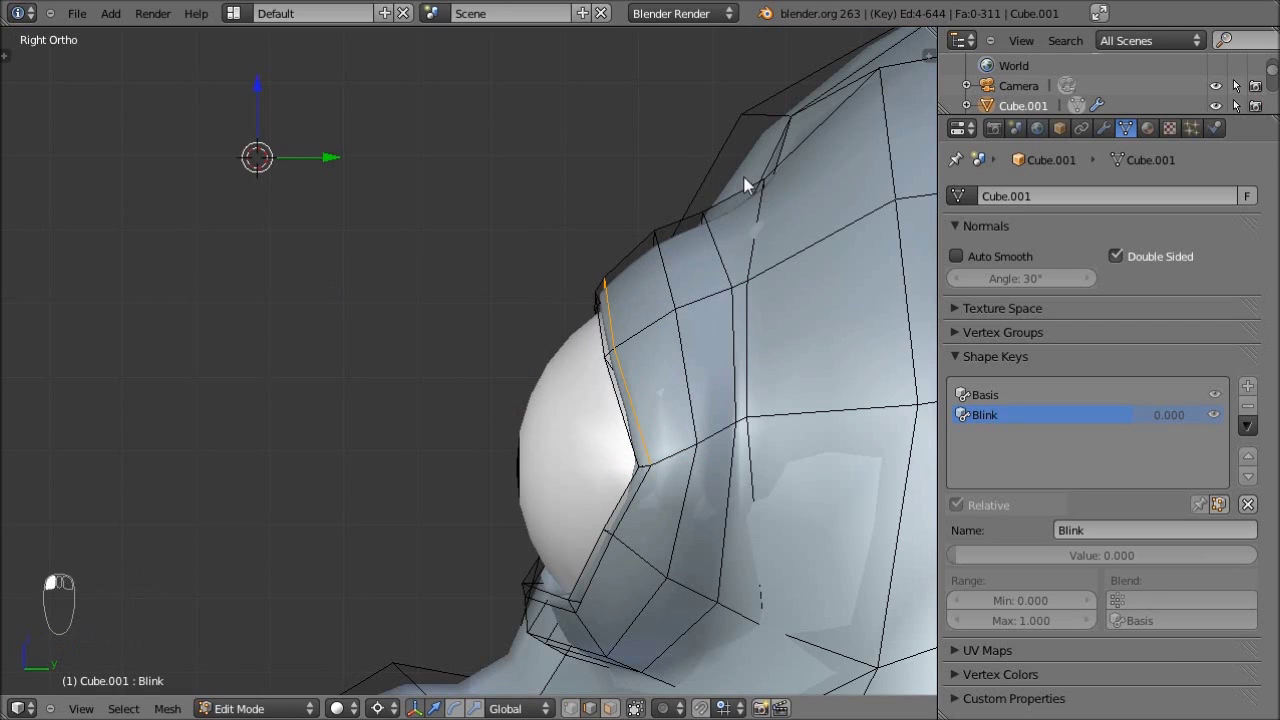
pyautogui.press('r')
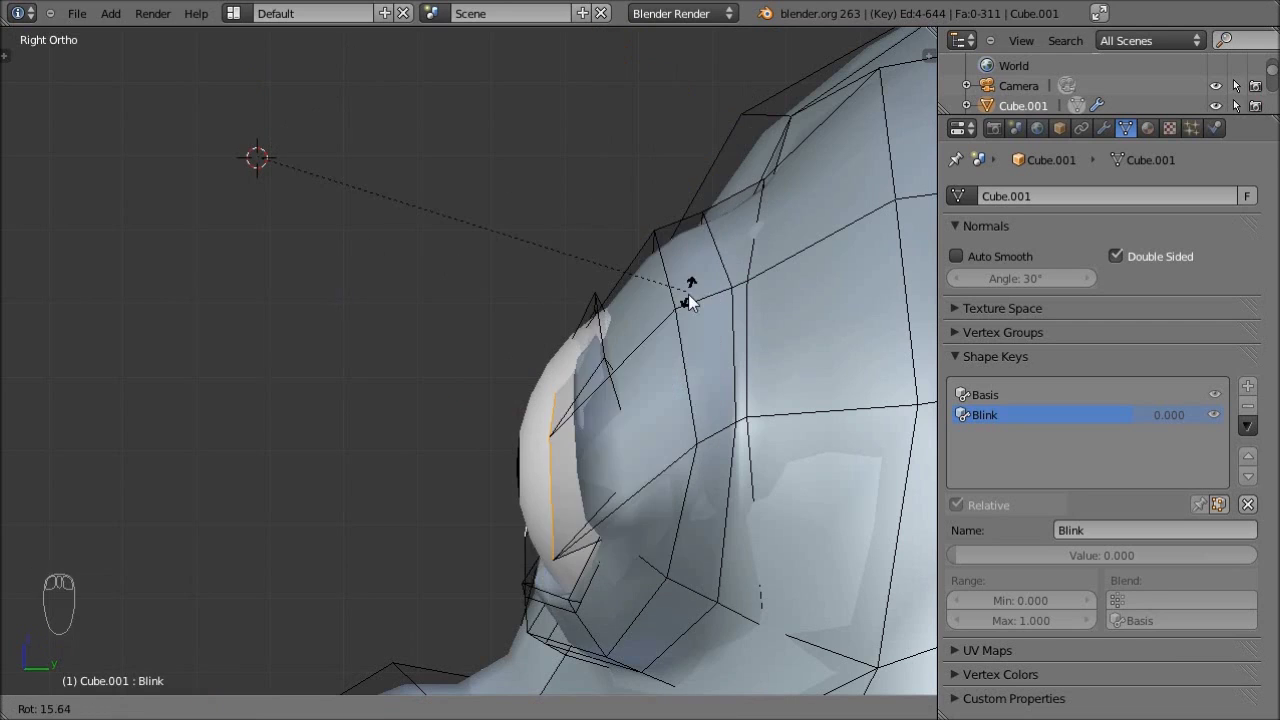
pyautogui.click(590, 110)
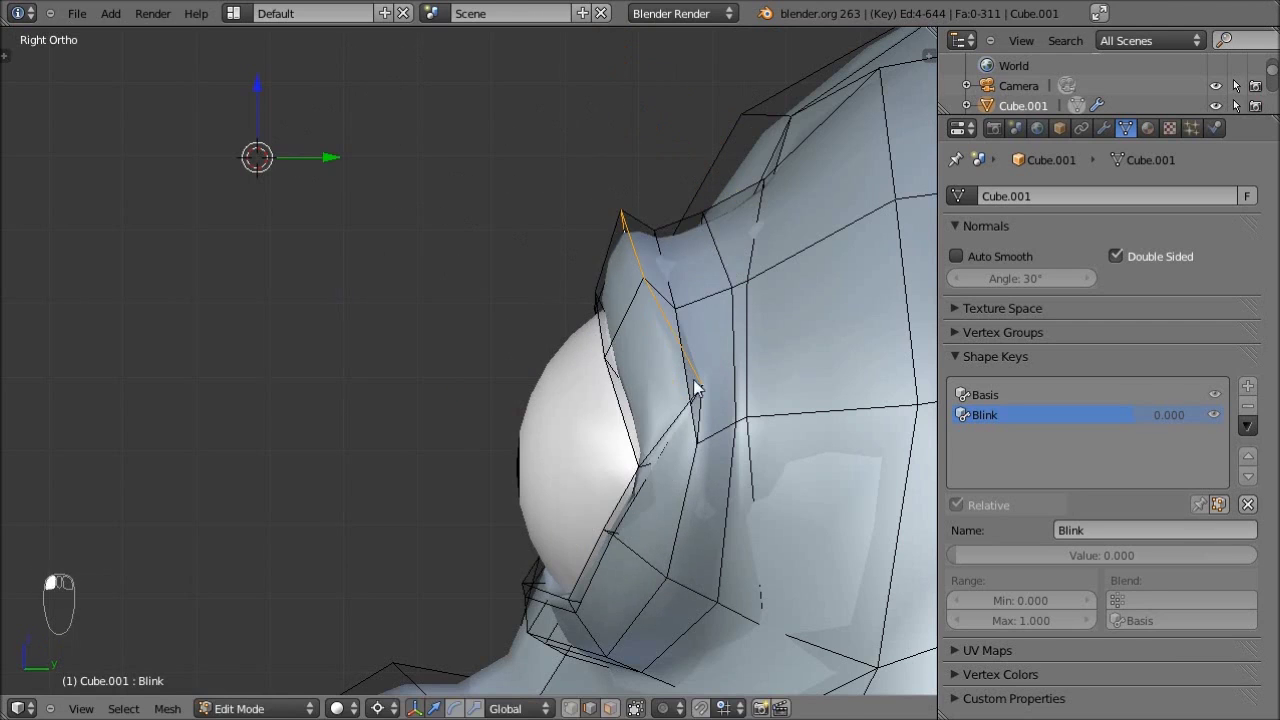
pyautogui.press('Tab')
pyautogui.moveTo(386, 520); pyautogui.dragTo(407, 519, button='middle')
pyautogui.press('Tab')
pyautogui.moveTo(719, 498); pyautogui.dragTo(820, 514, button='middle')
pyautogui.hotkey('ctrl', 'z')
pyautogui.hotkey('ctrl', 'z')
pyautogui.scroll(2, 580, 474)
# - Select the inner and outer corner edges of the eye rim and snap the 3D cursor to their midpoint
pyautogui.rightClick(381, 436)
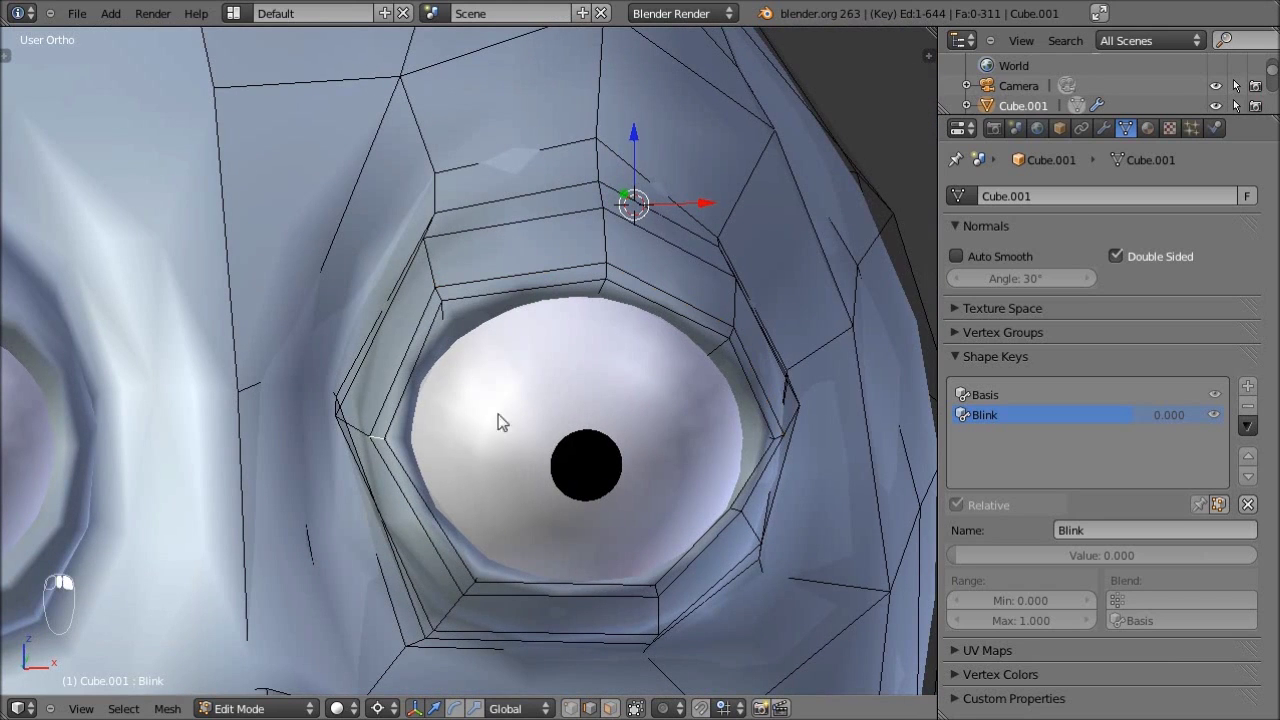
pyautogui.keyDown('shift'); pyautogui.rightClick(781, 434); pyautogui.keyUp('shift')
pyautogui.hotkey('shift', 's')
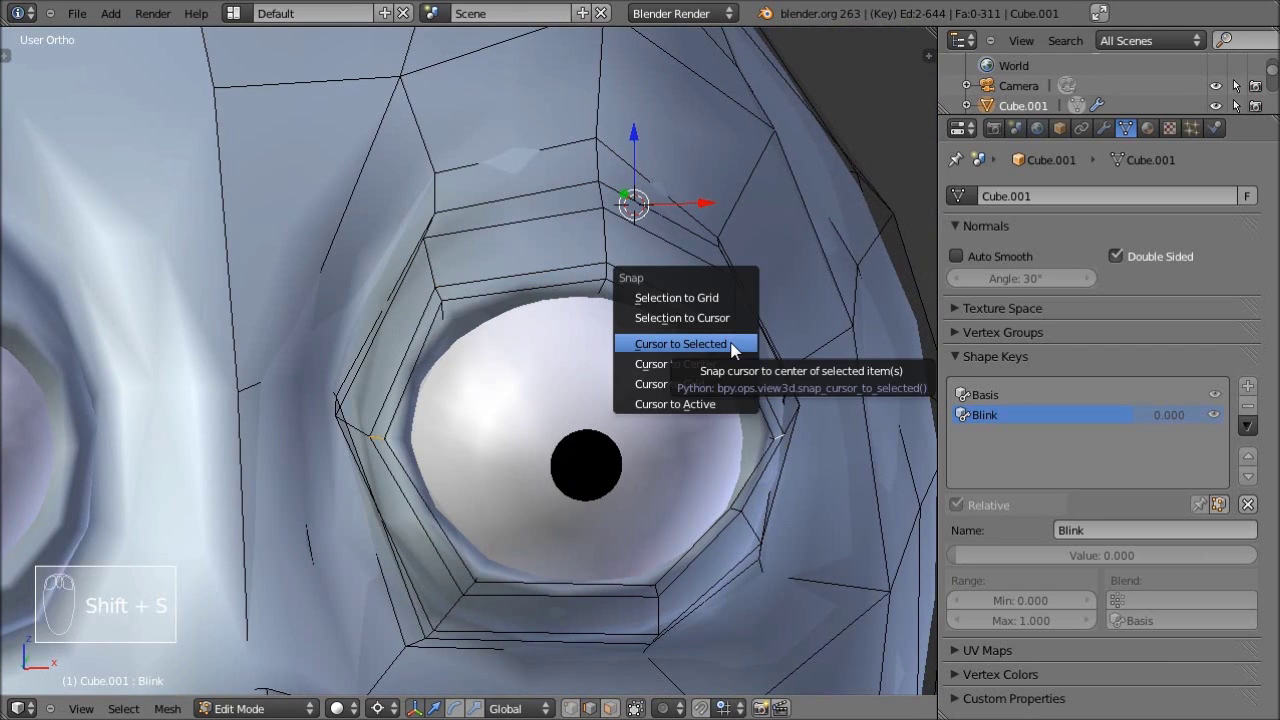
pyautogui.click(733, 345)
# - Select the eight edges of the two innermost loops along the upper eyelid rim, from corner to corner
pyautogui.moveTo(691, 408); pyautogui.dragTo(648, 358, button='middle')
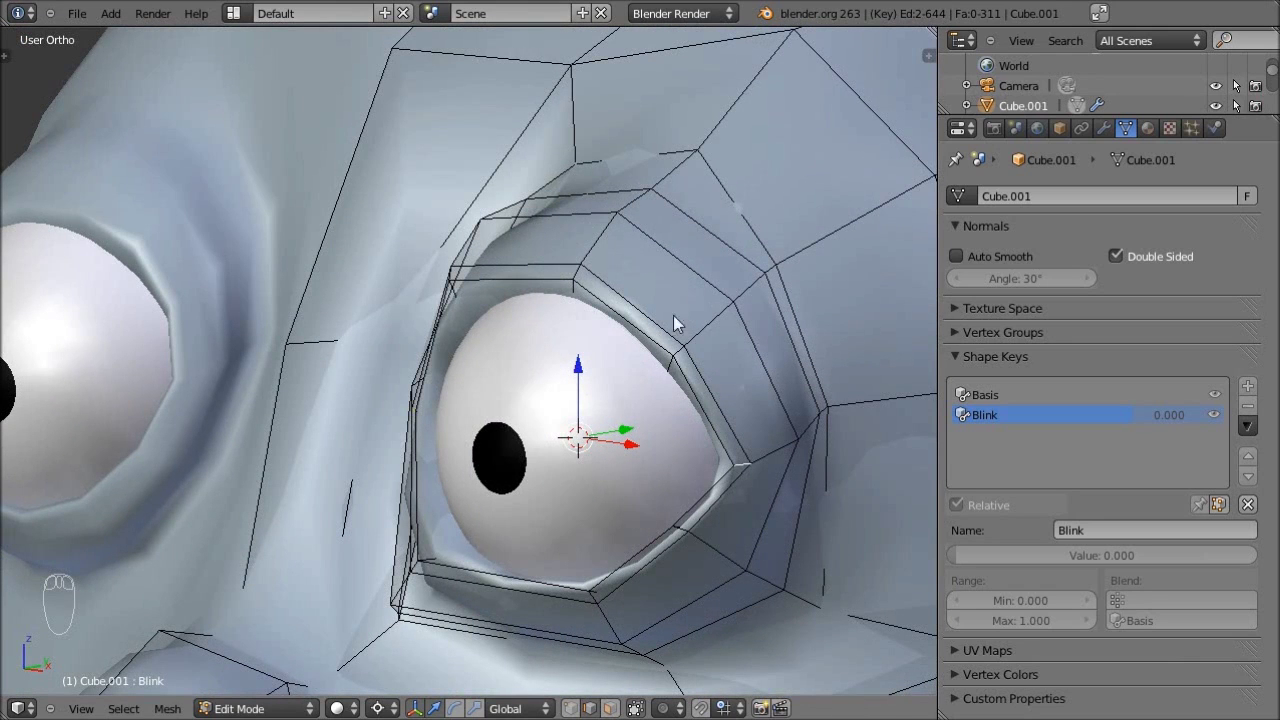
pyautogui.rightClick(648, 314)
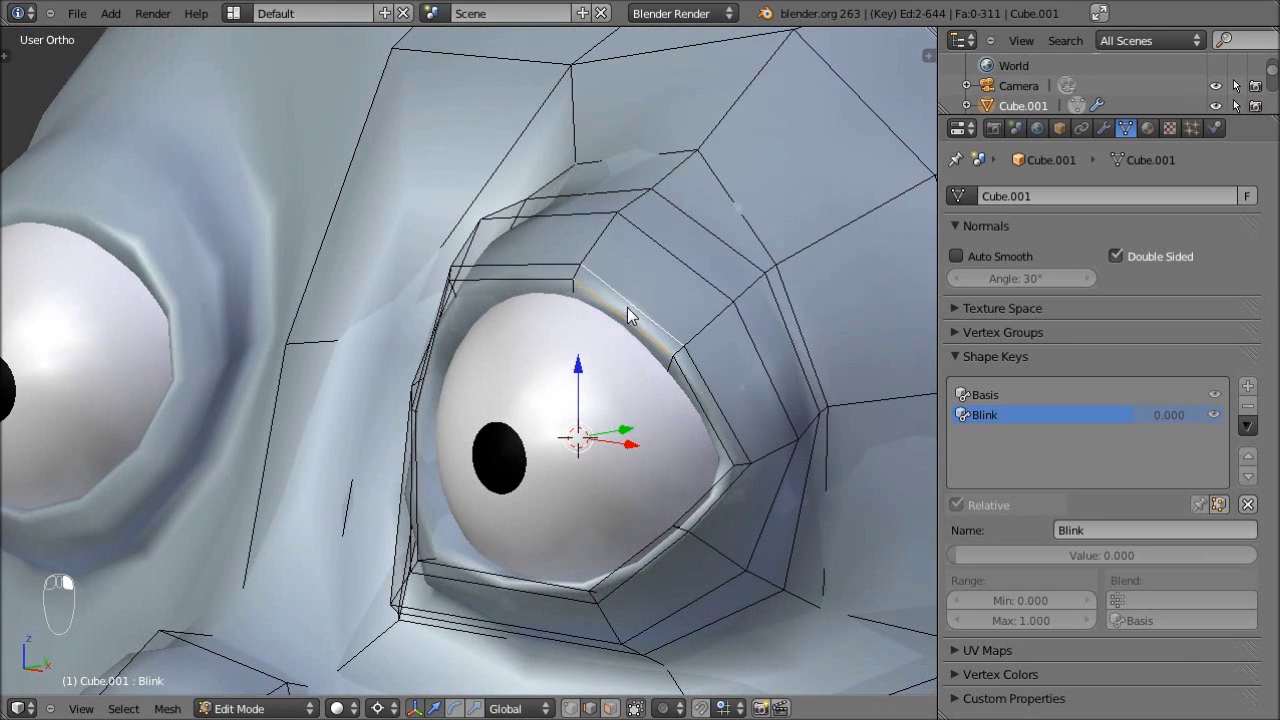
pyautogui.rightClick(530, 266)
pyautogui.keyDown('shift'); pyautogui.rightClick(528, 282); pyautogui.keyUp('shift')
pyautogui.moveTo(328, 357); pyautogui.dragTo(396, 322, button='middle')
pyautogui.keyDown('shift'); pyautogui.rightClick(396, 322); pyautogui.keyUp('shift')
pyautogui.keyDown('shift'); pyautogui.rightClick(401, 342); pyautogui.keyUp('shift')
pyautogui.keyDown('shift'); pyautogui.rightClick(730, 375); pyautogui.keyUp('shift')
pyautogui.keyDown('shift'); pyautogui.rightClick(736, 366); pyautogui.keyUp('shift')
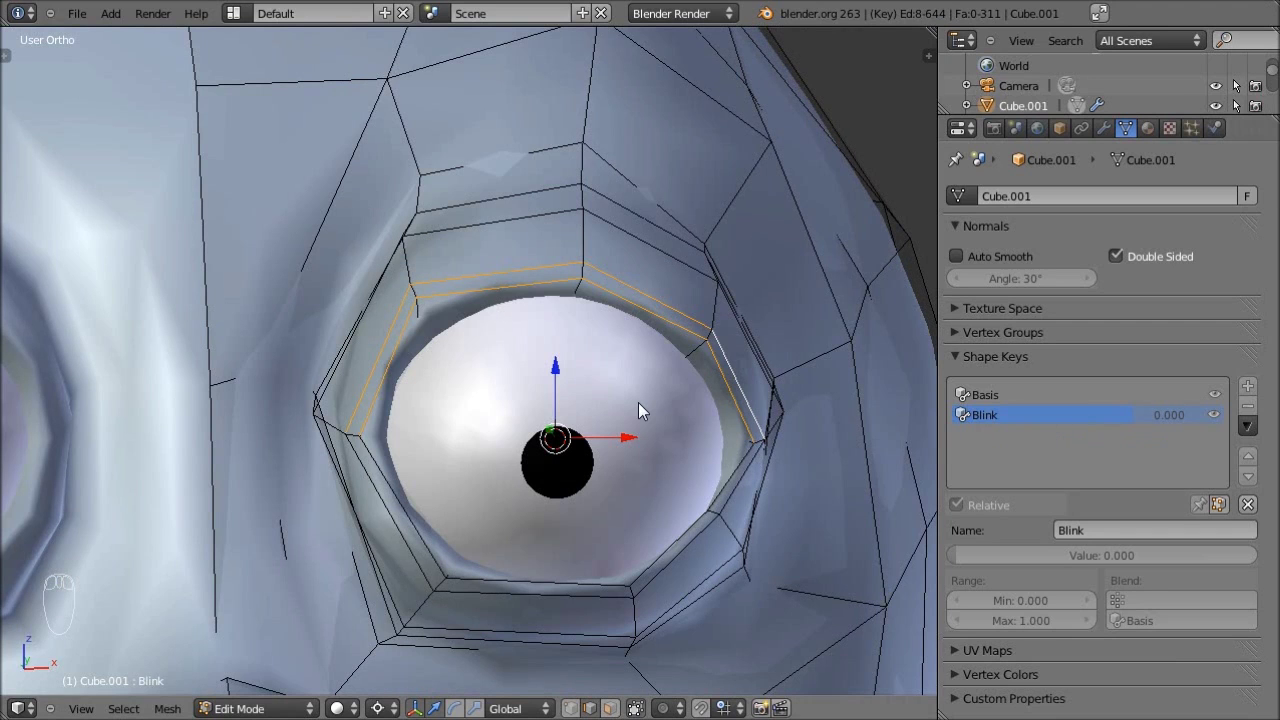
# - Rotate the selected upper lid rim about -78 degrees around the 3D cursor in the right orthographic view, lowering it over the eyeball
pyautogui.press('KP_3')
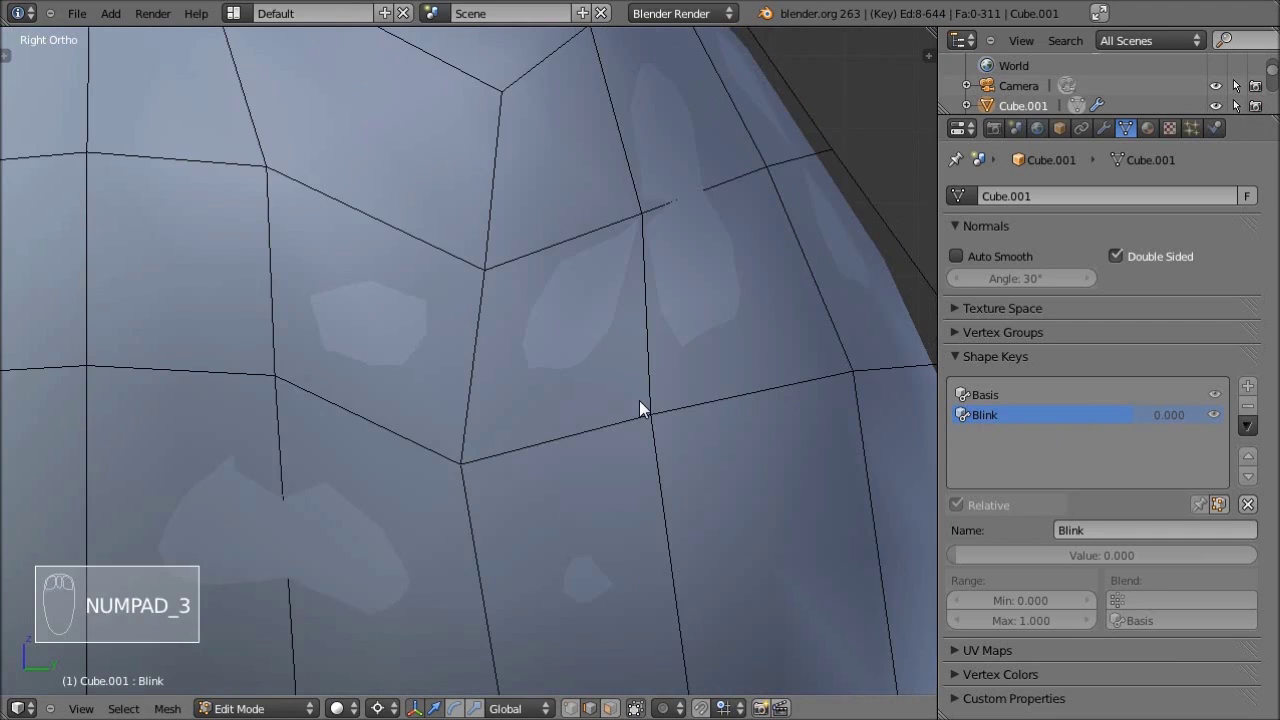
pyautogui.scroll(-3, 79, 328)
pyautogui.keyDown('shift'); pyautogui.moveTo(170, 350); pyautogui.dragTo(651, 337, button='middle'); pyautogui.keyUp('shift')
pyautogui.scroll(2, 586, 297)
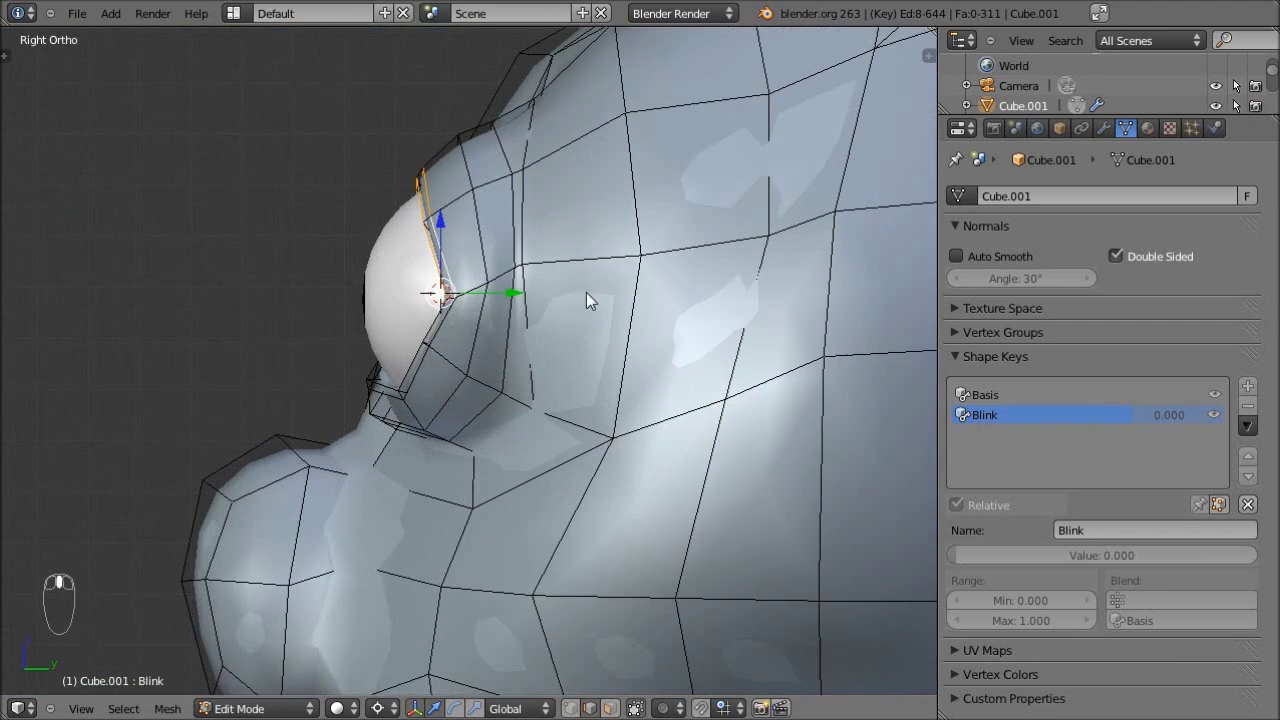
pyautogui.keyDown('shift'); pyautogui.moveTo(586, 297); pyautogui.dragTo(588, 389, button='middle'); pyautogui.keyUp('shift')
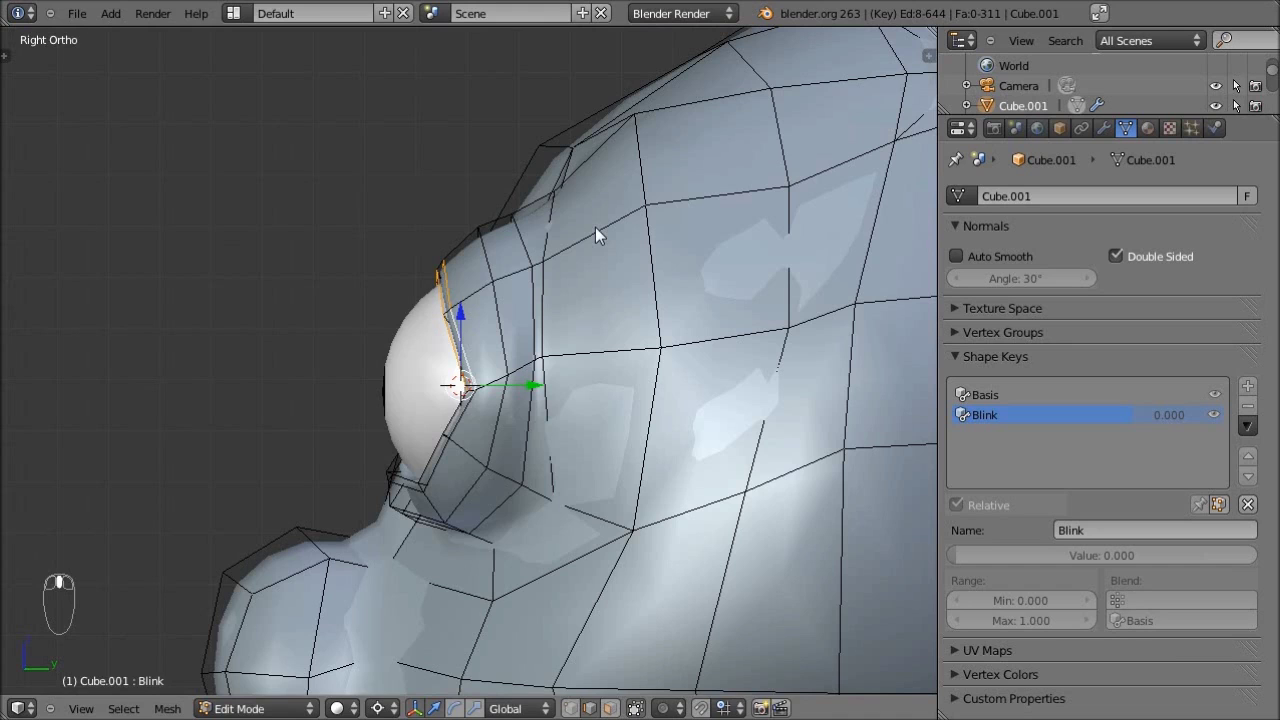
pyautogui.press('r')
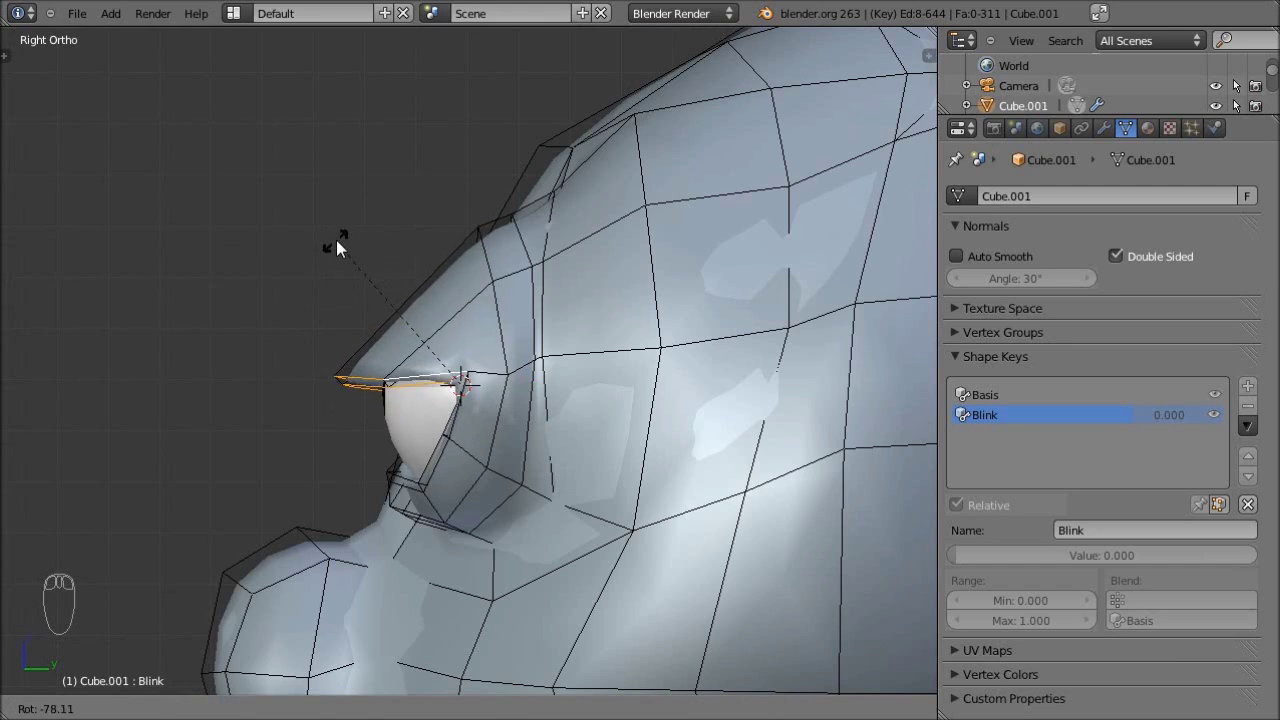
pyautogui.click(343, 236)
# - Select the four edges of the next upper eyelid loop above the rotated rim
pyautogui.rightClick(494, 296)
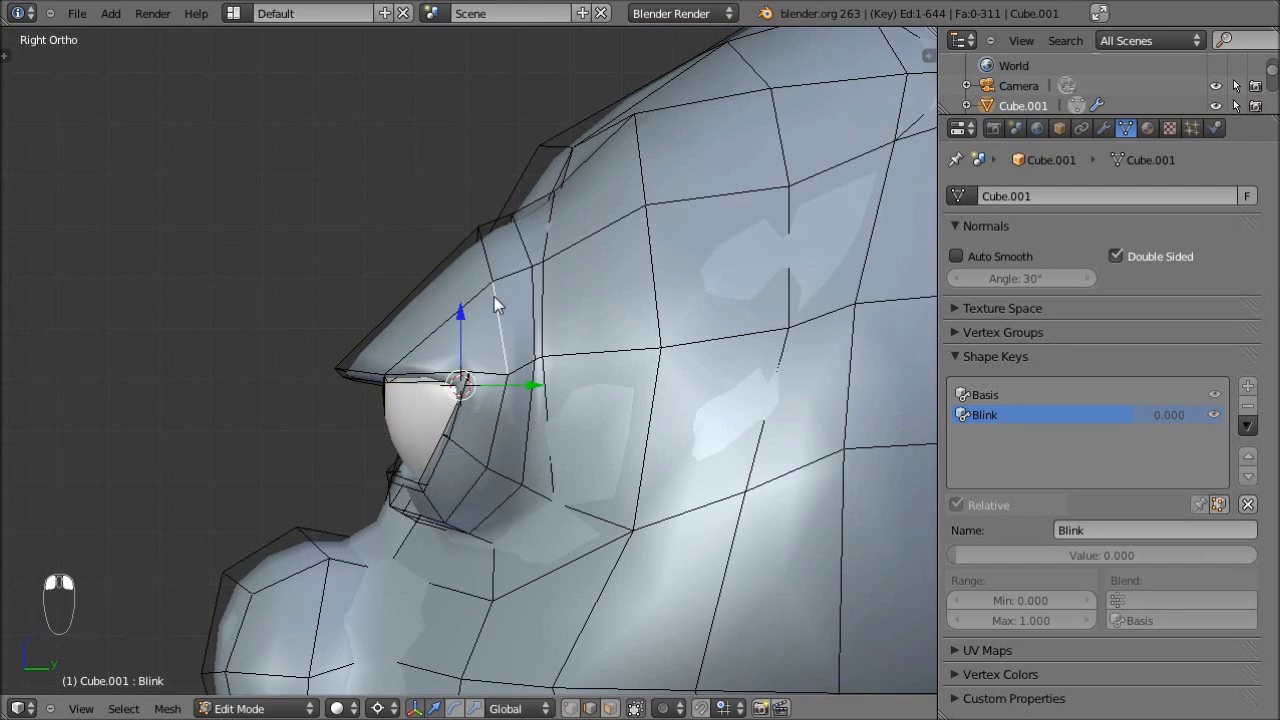
pyautogui.moveTo(388, 253)
pyautogui.mouseDown(button='middle')
pyautogui.moveTo(581, 268)
pyautogui.moveTo(408, 248)
pyautogui.mouseUp(button='middle')
pyautogui.keyDown('shift'); pyautogui.rightClick(411, 244); pyautogui.keyUp('shift')
pyautogui.keyDown('shift'); pyautogui.rightClick(301, 237); pyautogui.keyUp('shift')
pyautogui.moveTo(301, 237); pyautogui.dragTo(252, 301, button='middle')
pyautogui.keyDown('shift'); pyautogui.rightClick(252, 301); pyautogui.keyUp('shift')
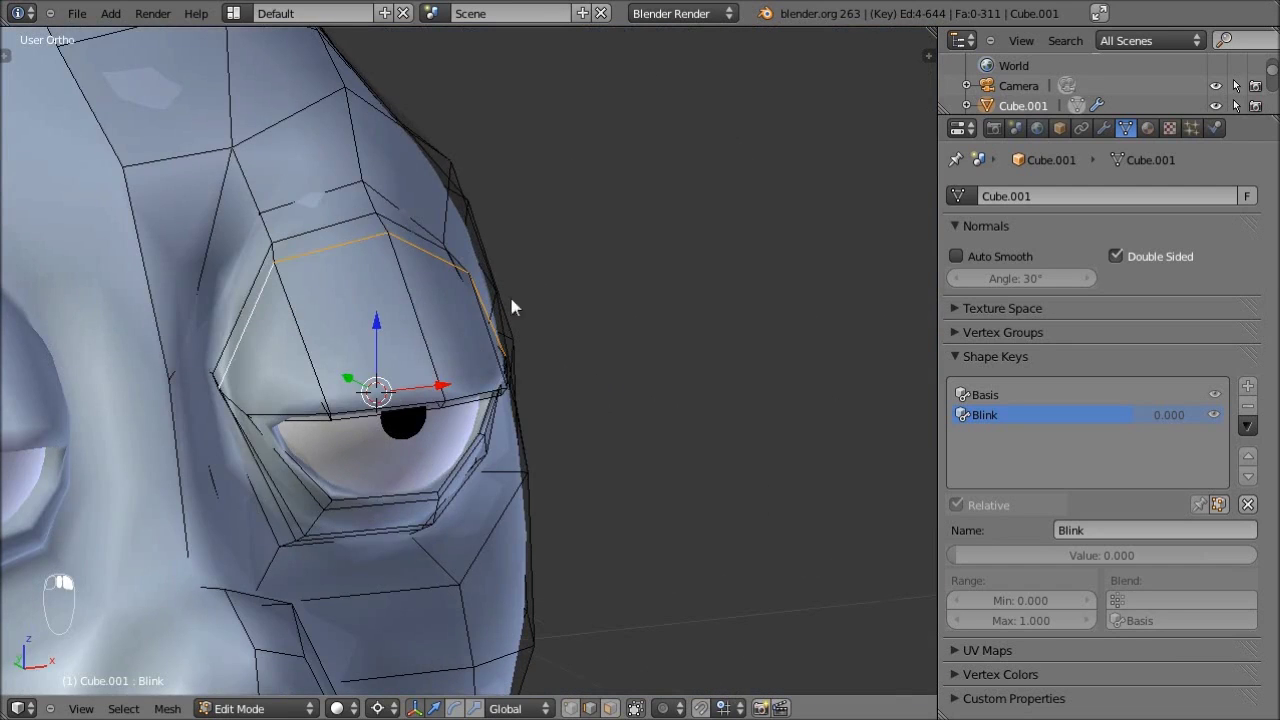
# - Rotate the selected lid loop about -41 degrees around the 3D cursor in the right orthographic view, so it follows the lowered rim
pyautogui.moveTo(509, 293); pyautogui.dragTo(310, 254, button='middle')
pyautogui.press('KP_3')
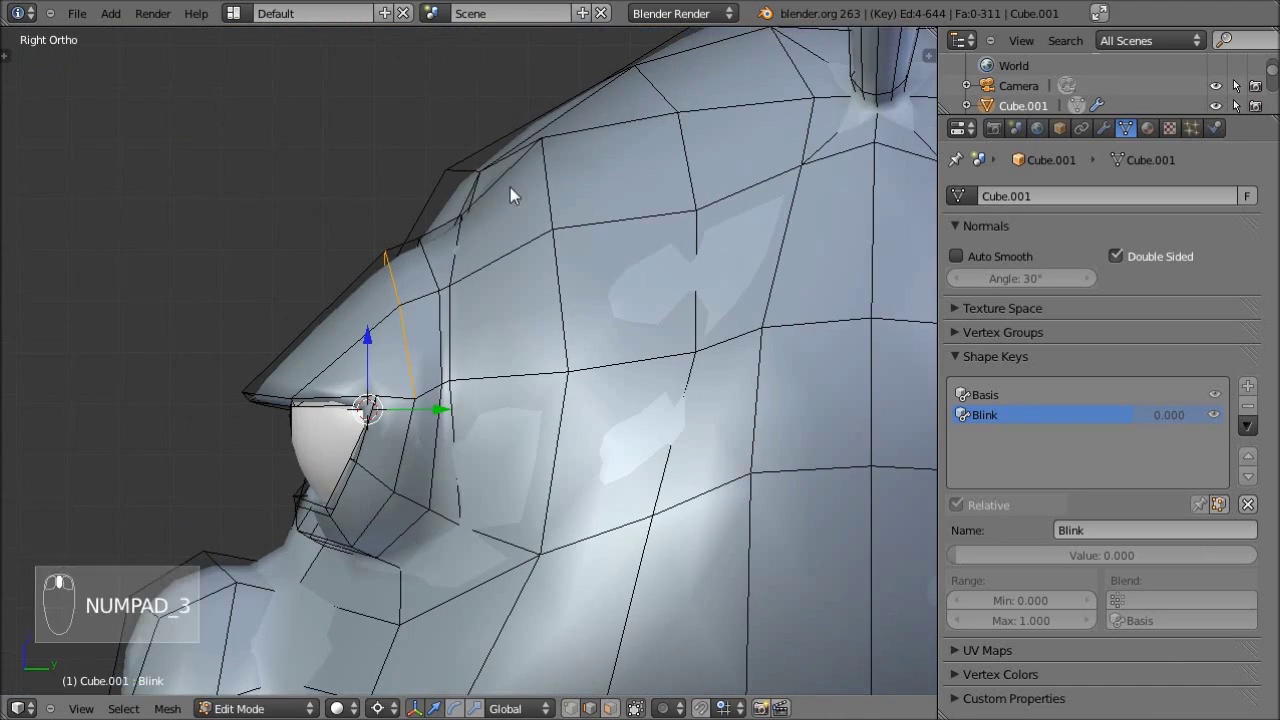
pyautogui.press('r')
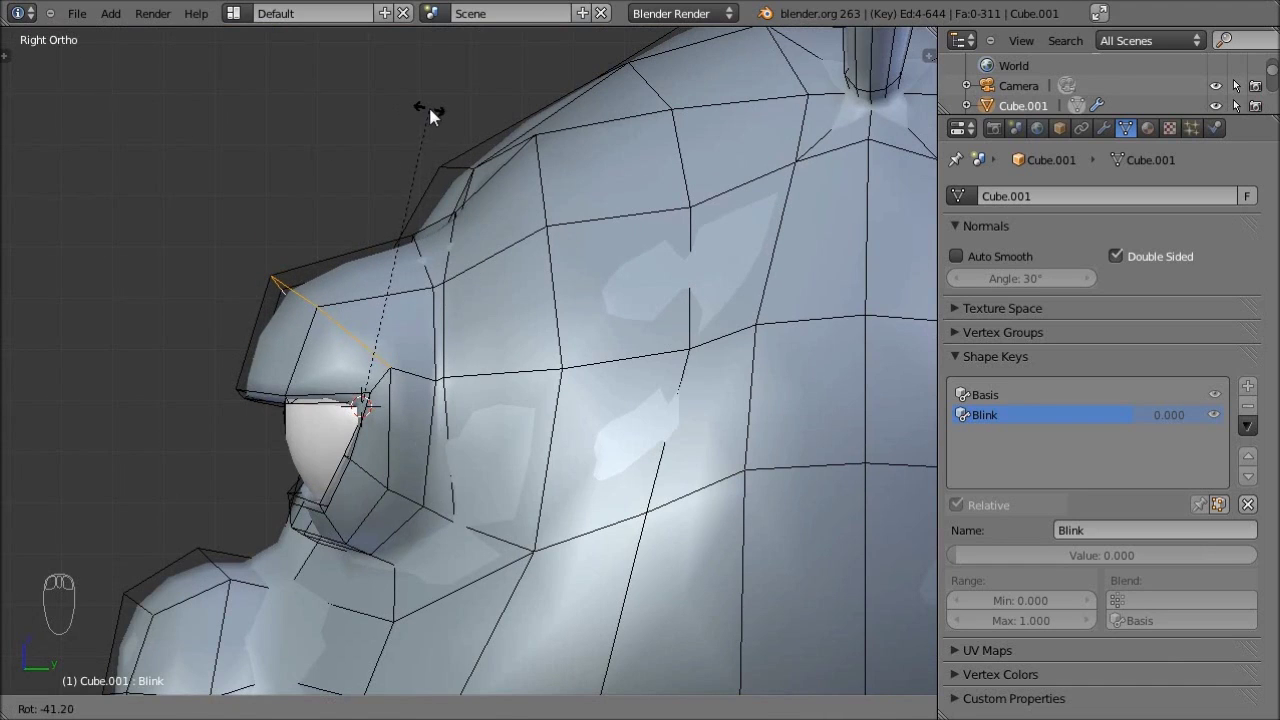
pyautogui.click(430, 115)
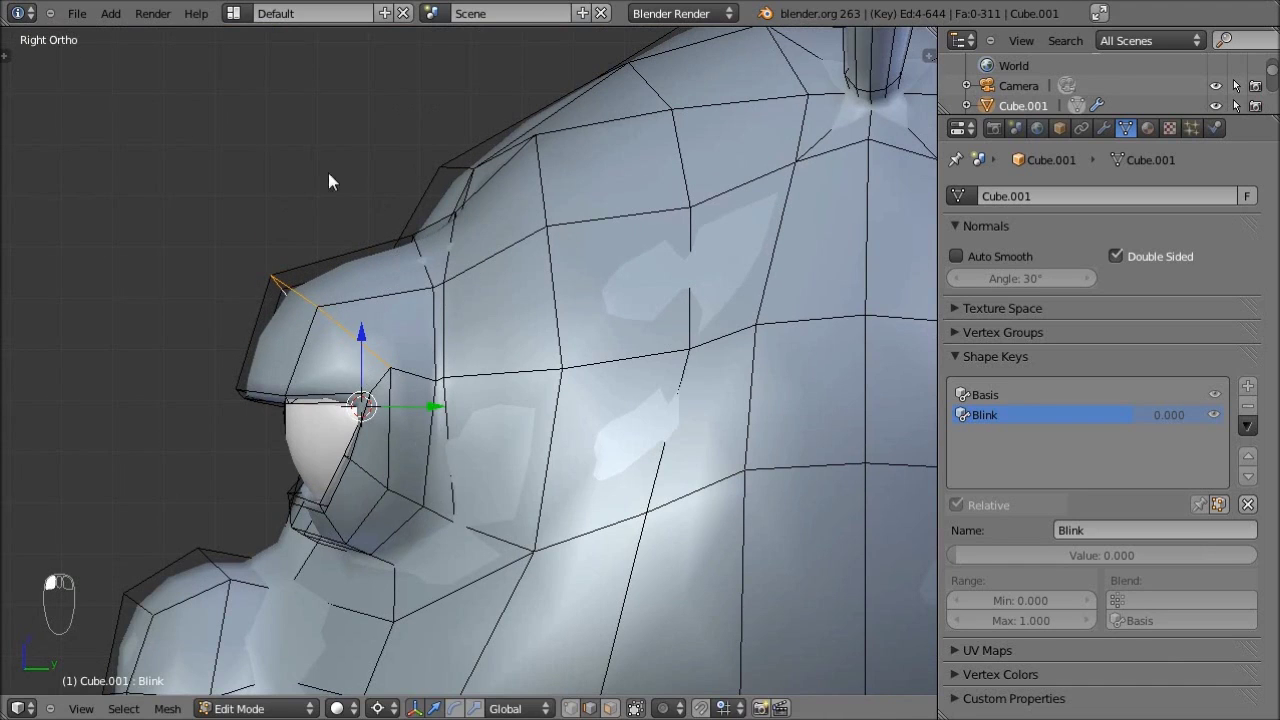
# - Move the selected upper lid loop back and slightly down in the right orthographic view, bringing it closer to the eyeball
pyautogui.press('z')
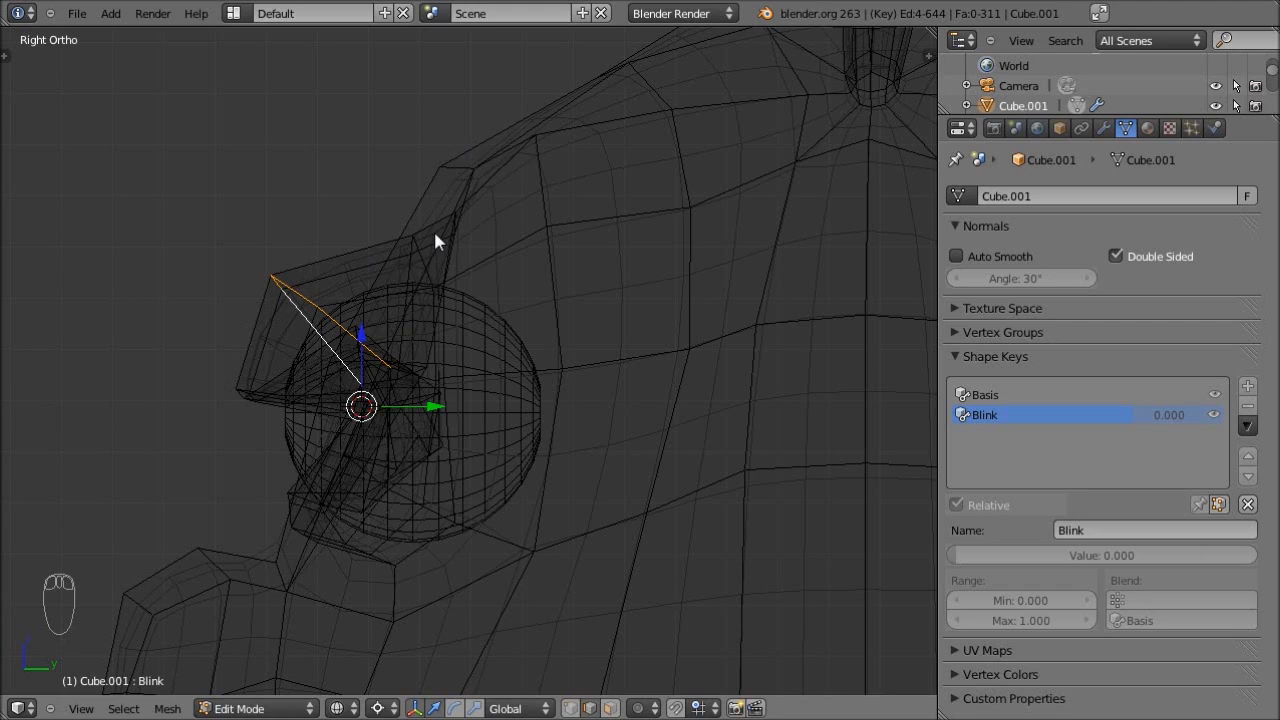
pyautogui.press('g')
pyautogui.click(465, 262)
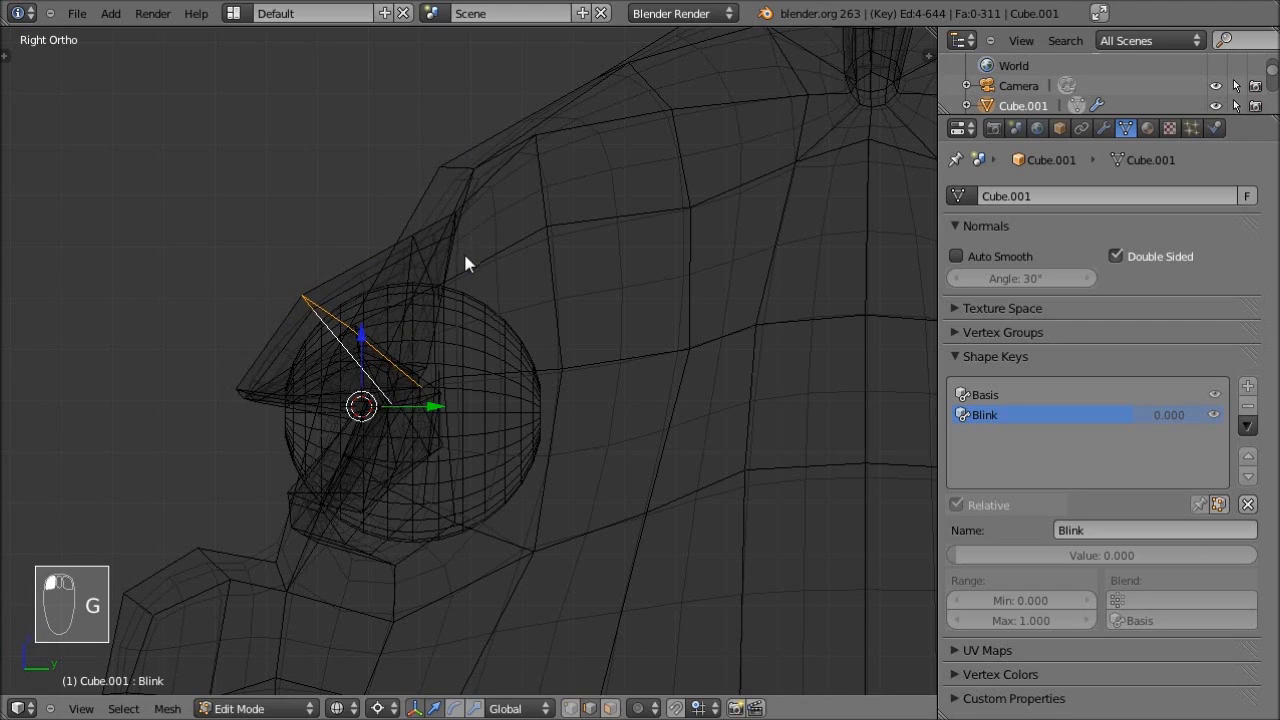
pyautogui.press('z')
pyautogui.moveTo(431, 373)
pyautogui.mouseDown(button='middle')
pyautogui.moveTo(406, 391)
pyautogui.moveTo(547, 391)
pyautogui.moveTo(408, 360)
pyautogui.mouseUp(button='middle')
pyautogui.moveTo(578, 323)
pyautogui.mouseDown(button='middle')
pyautogui.moveTo(563, 363)
pyautogui.moveTo(752, 405)
pyautogui.moveTo(484, 389)
pyautogui.moveTo(508, 380)
pyautogui.moveTo(510, 395)
pyautogui.mouseUp(button='middle')
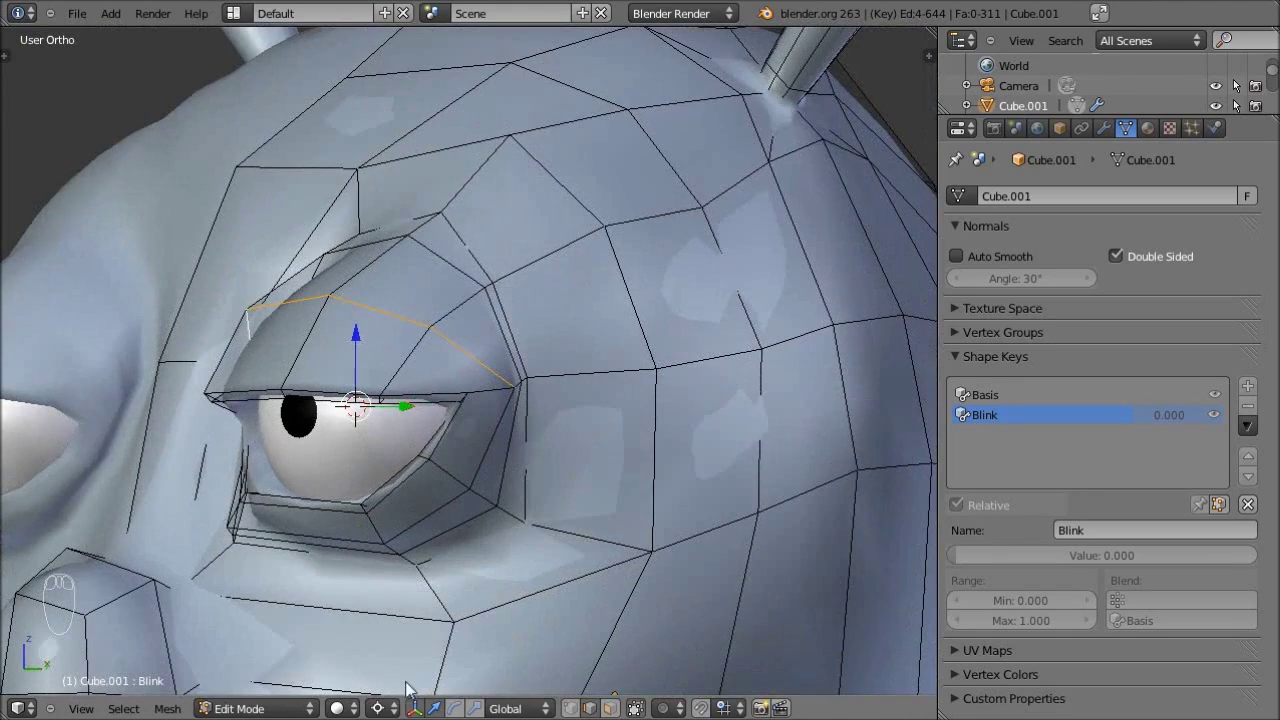
# - Switch to vertex selection and reposition the outer corner vertex of the upper lid loop to smooth the lid's outer corner
pyautogui.click(568, 709)
pyautogui.rightClick(515, 388)
pyautogui.moveTo(408, 413); pyautogui.dragTo(307, 436, button='middle')
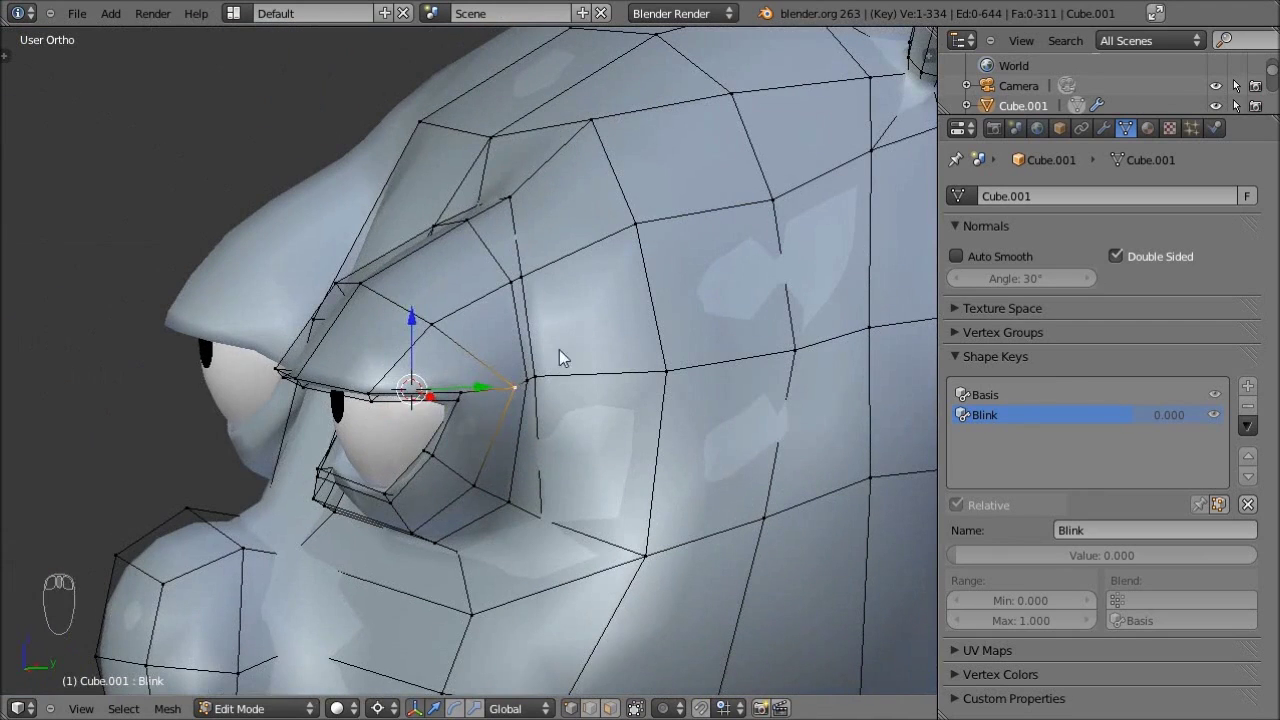
pyautogui.press('g')
pyautogui.click(525, 342)
pyautogui.moveTo(525, 342); pyautogui.dragTo(284, 449, button='middle')
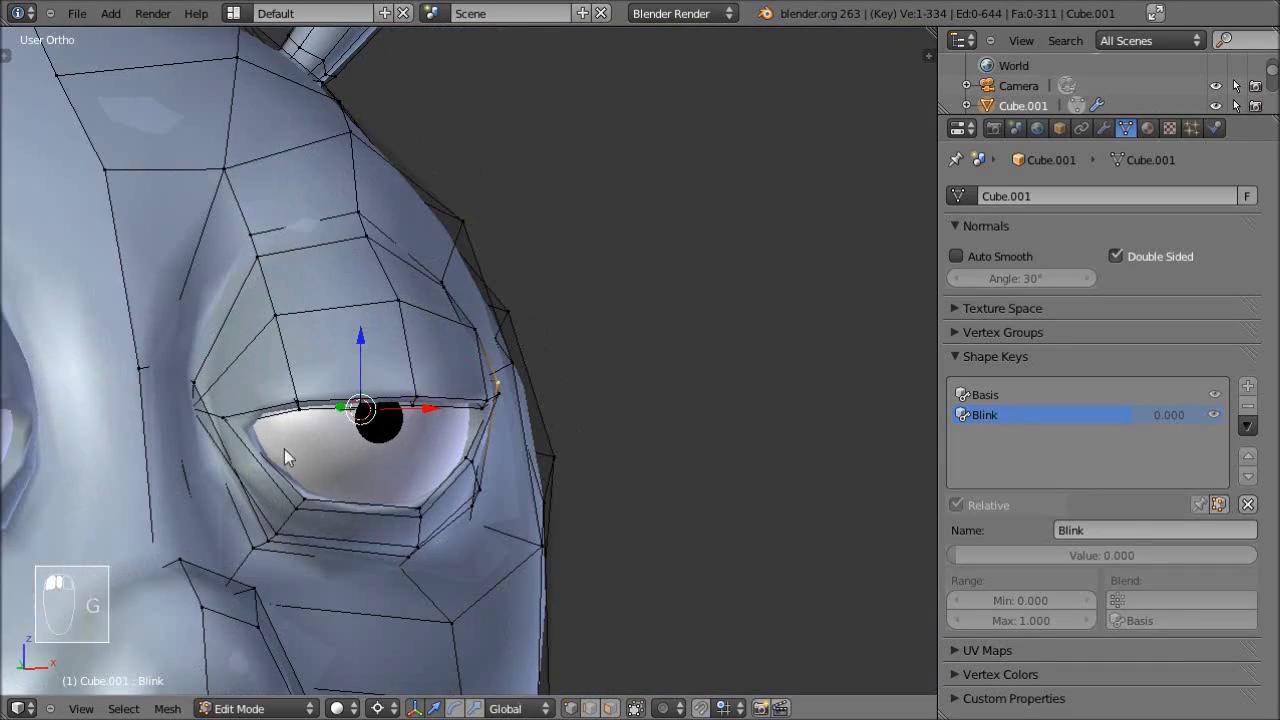
# - Move the inner corner vertex of the same upper lid loop toward the eye opening, beside the rim's inner corner
pyautogui.moveTo(210, 426); pyautogui.dragTo(285, 416, button='middle')
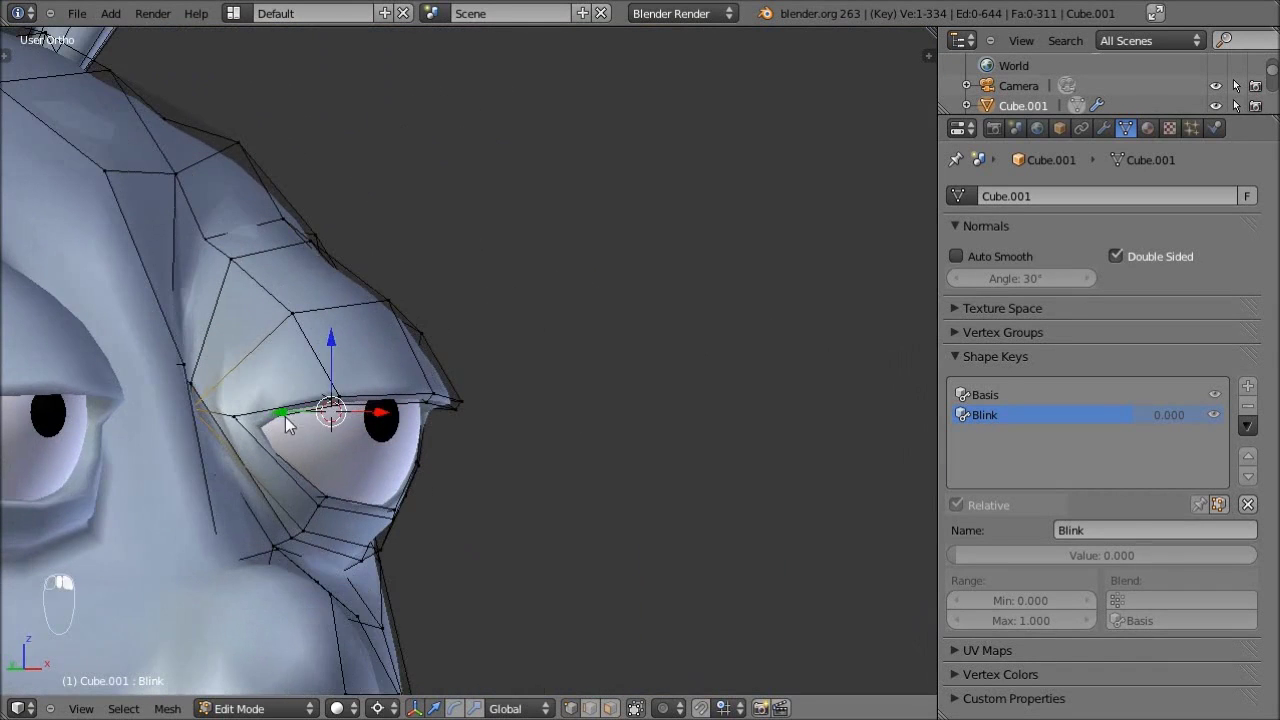
pyautogui.press('g')
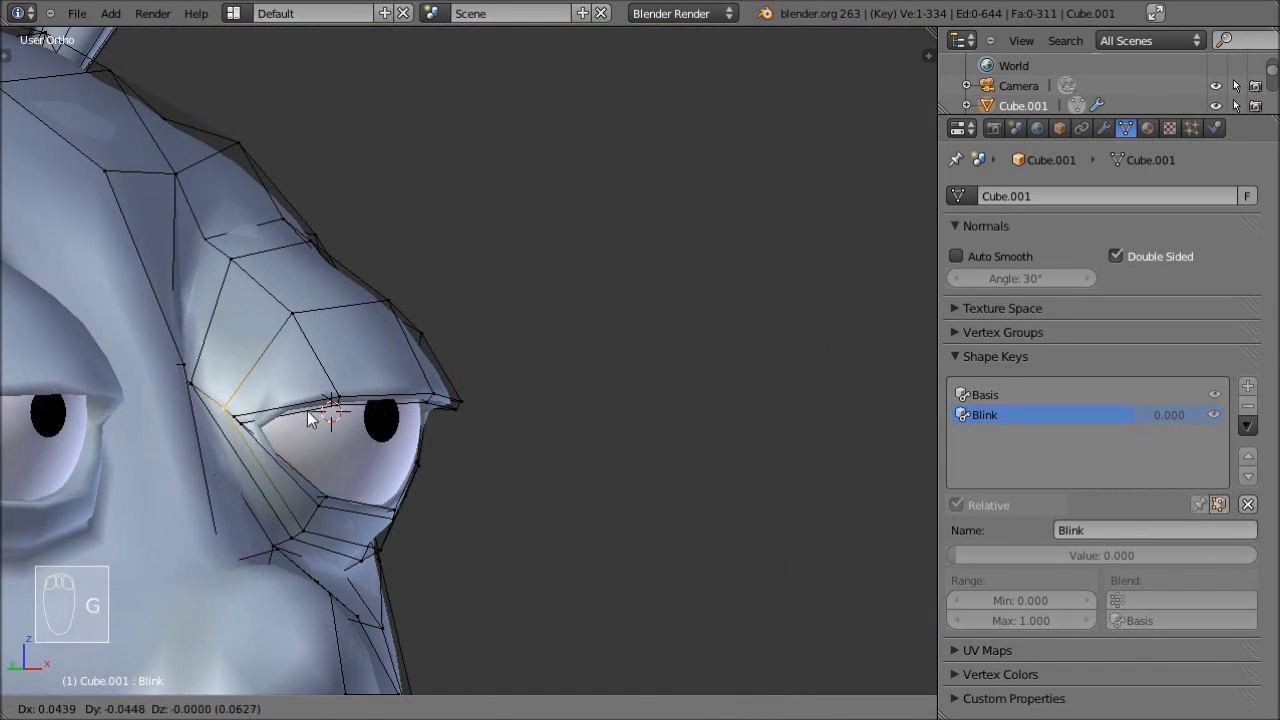
pyautogui.click(303, 413)
pyautogui.moveTo(503, 401); pyautogui.dragTo(344, 466, button='middle')
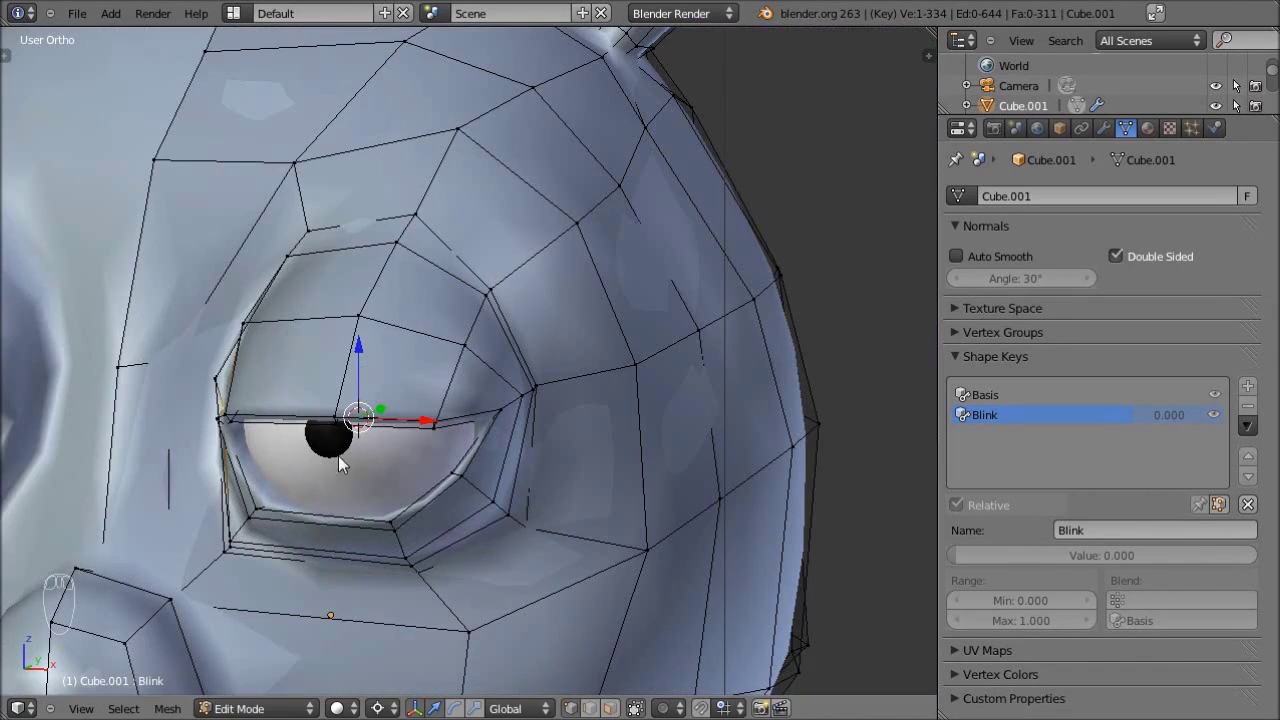
# - Switch to edge selection and select the four edges of the next upper eyelid loop outward, from corner to corner
pyautogui.click(587, 708)
pyautogui.rightClick(488, 316)
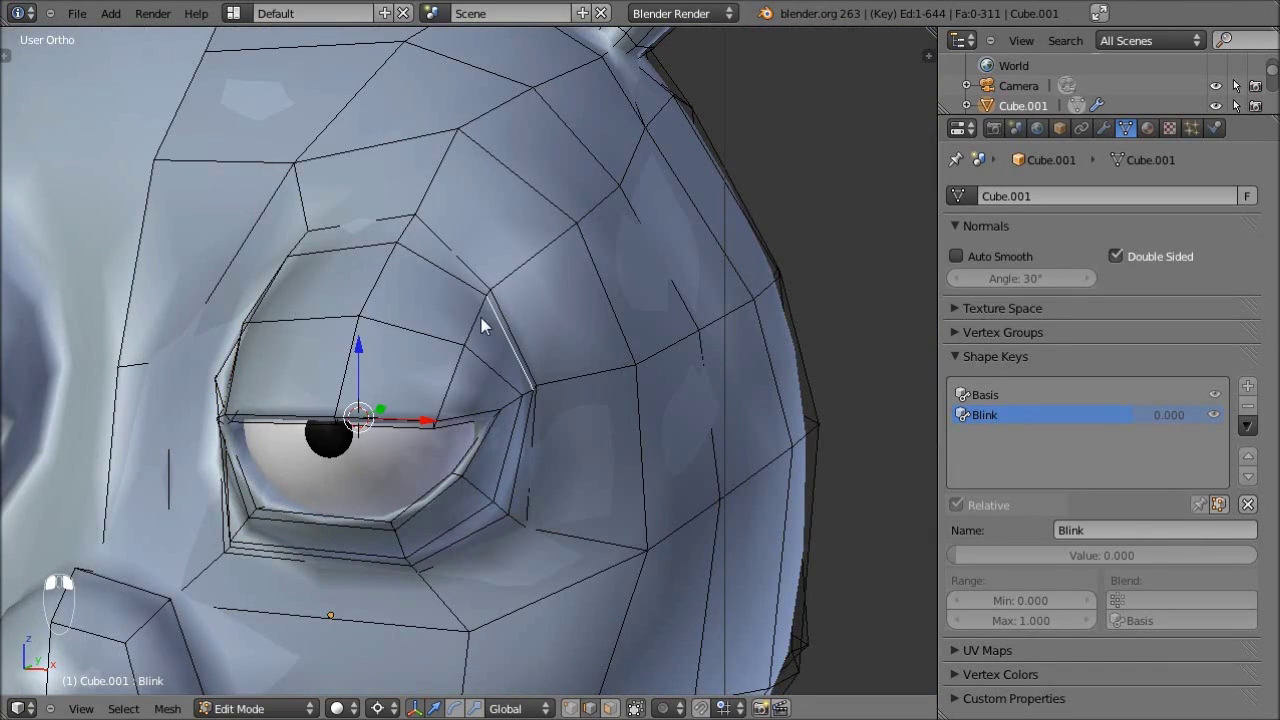
pyautogui.keyDown('shift'); pyautogui.rightClick(440, 267); pyautogui.keyUp('shift')
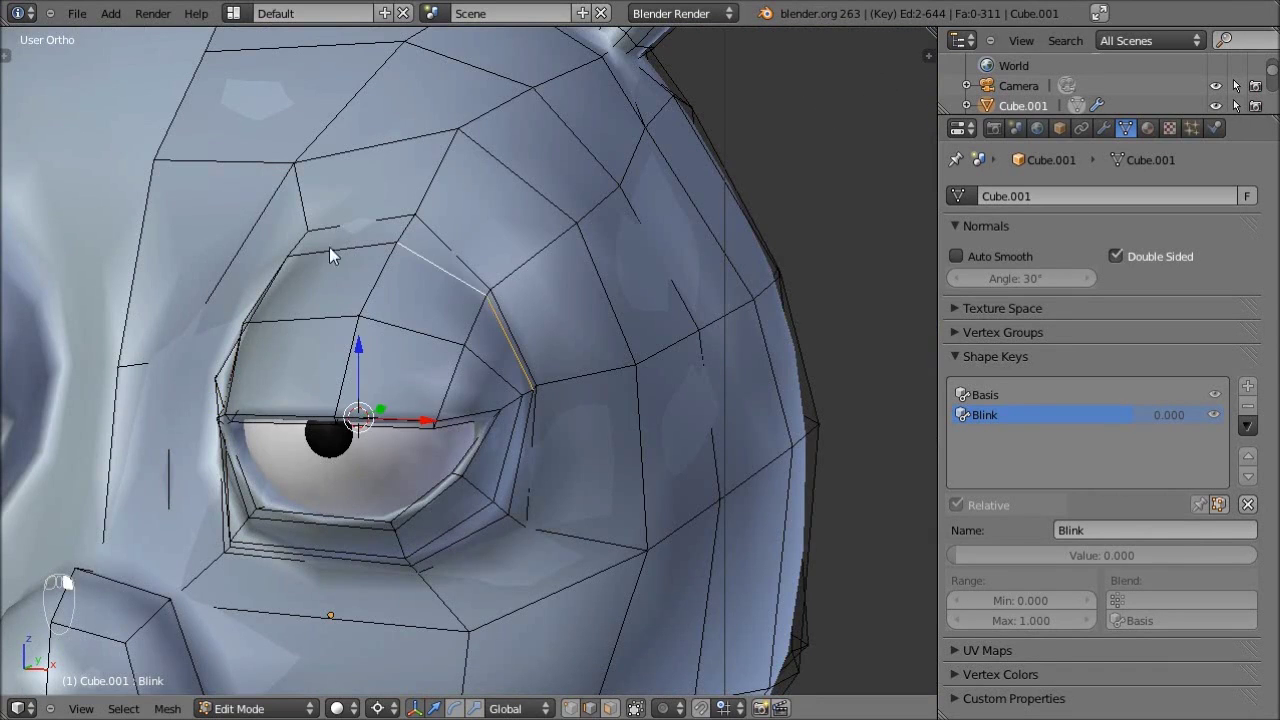
pyautogui.moveTo(353, 284); pyautogui.dragTo(447, 351, button='middle')
pyautogui.keyDown('shift'); pyautogui.rightClick(338, 251); pyautogui.keyUp('shift')
pyautogui.keyDown('shift'); pyautogui.rightClick(258, 307); pyautogui.keyUp('shift')
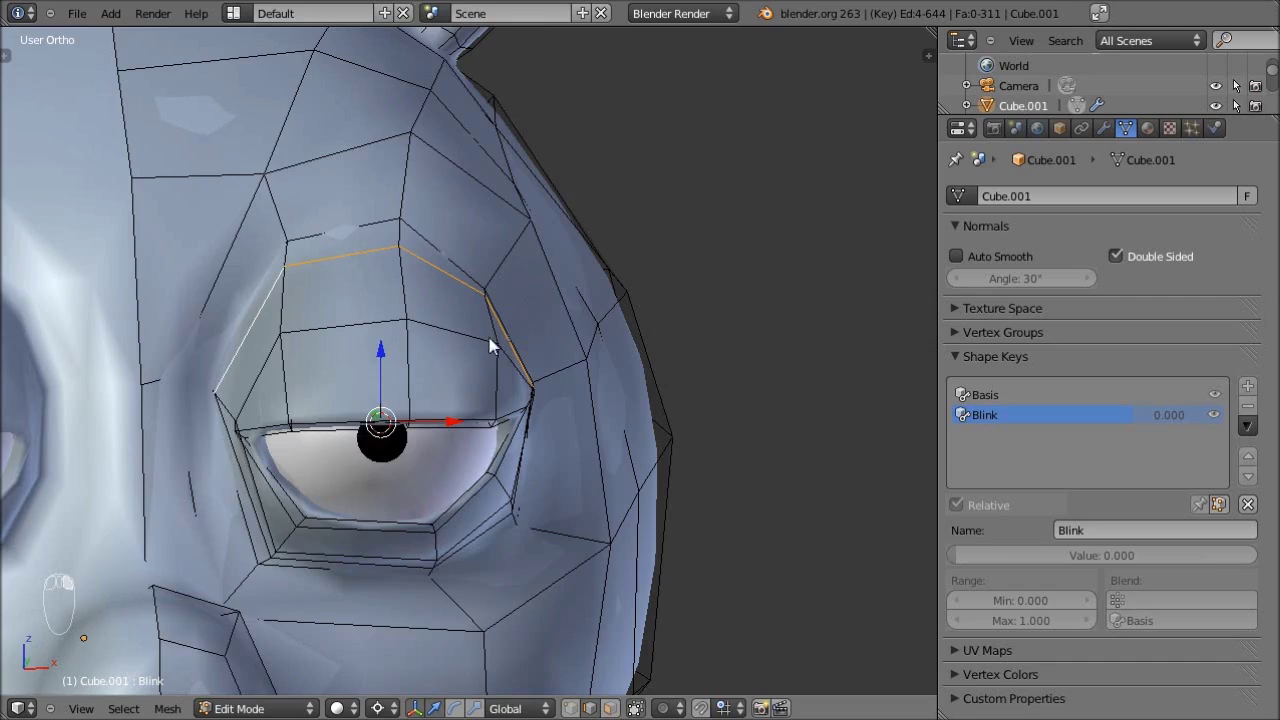
# - Rotate the selected outer lid loop about -19 degrees around the 3D cursor in the right orthographic view, then move it slightly down
pyautogui.press('KP_3')
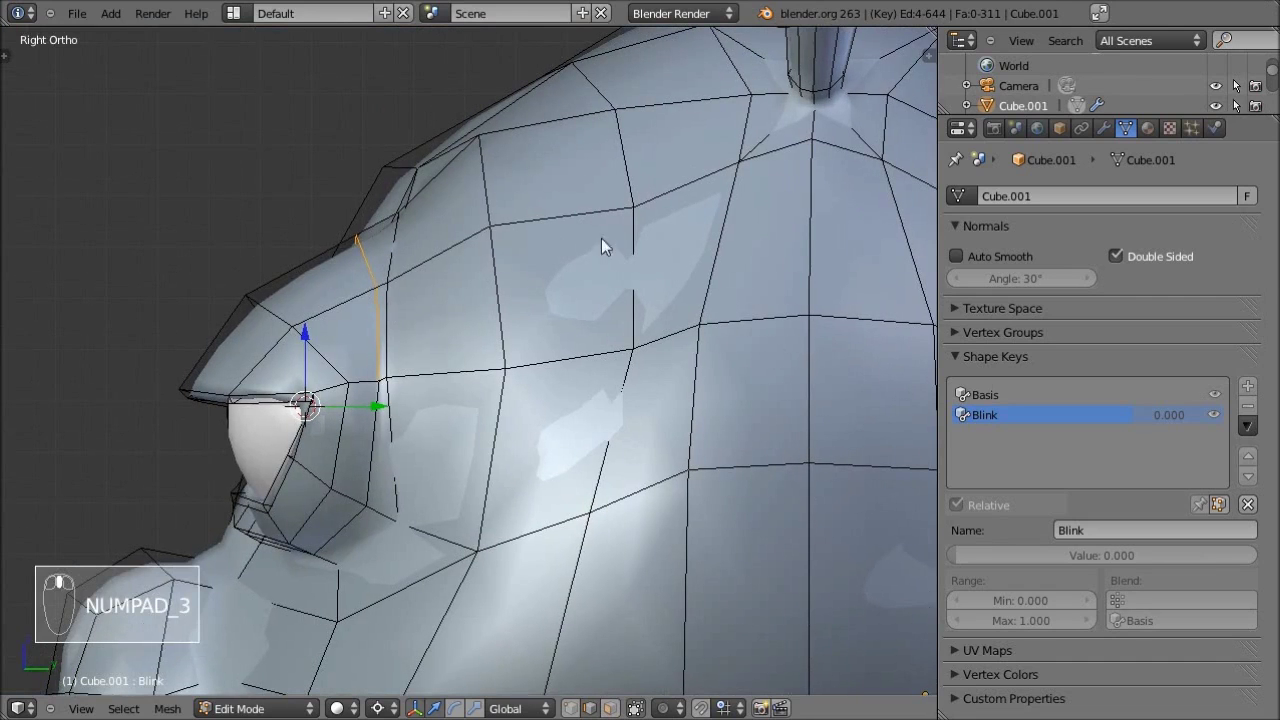
pyautogui.press('r')
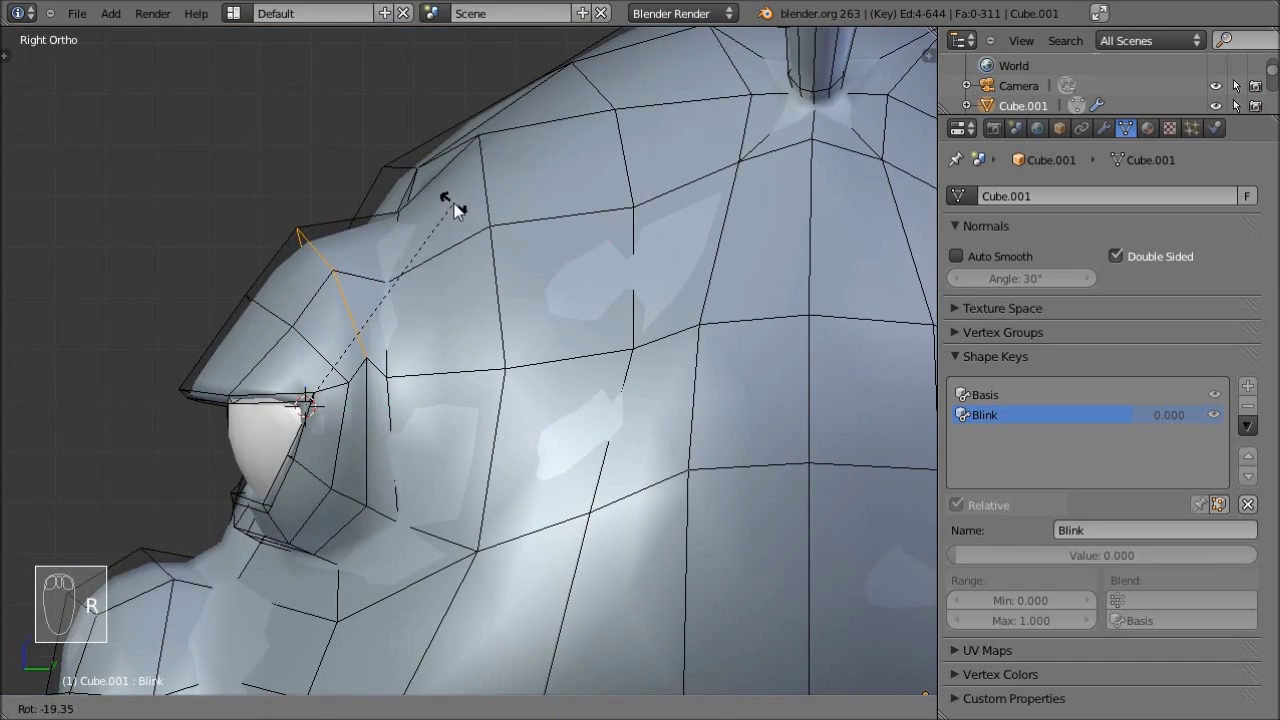
pyautogui.click(454, 208)
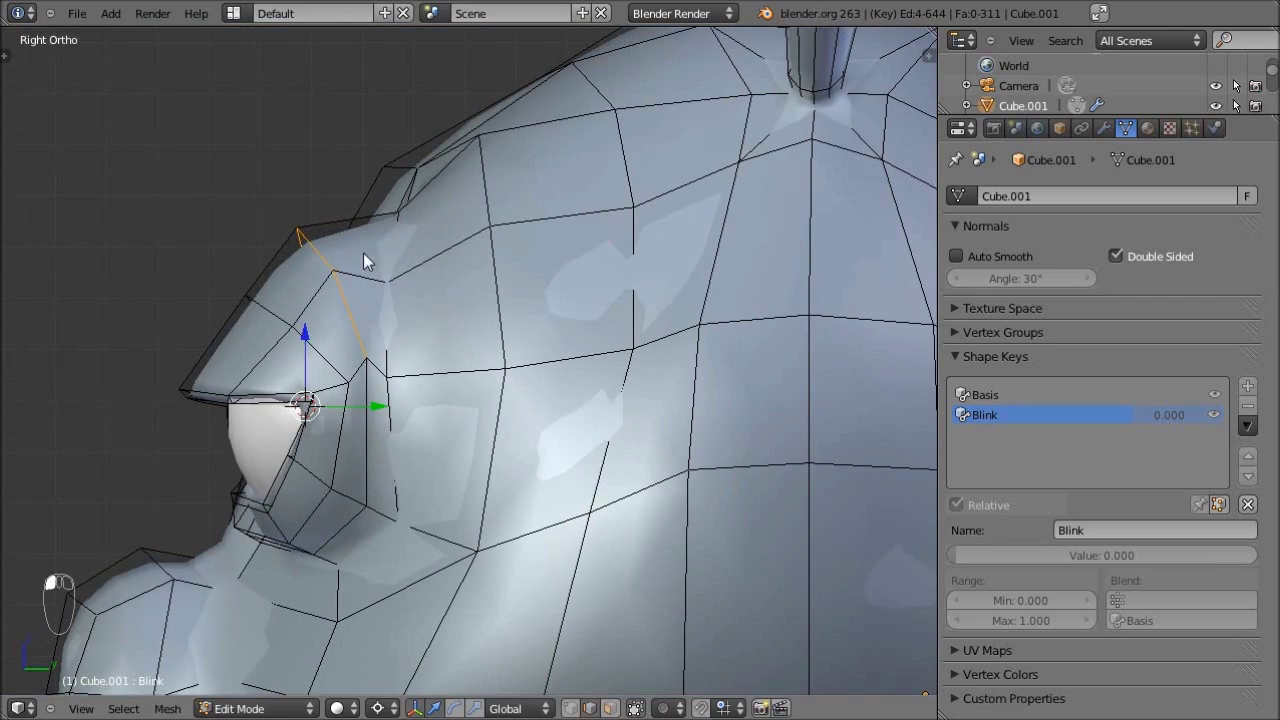
pyautogui.press('g')
pyautogui.click(372, 299)
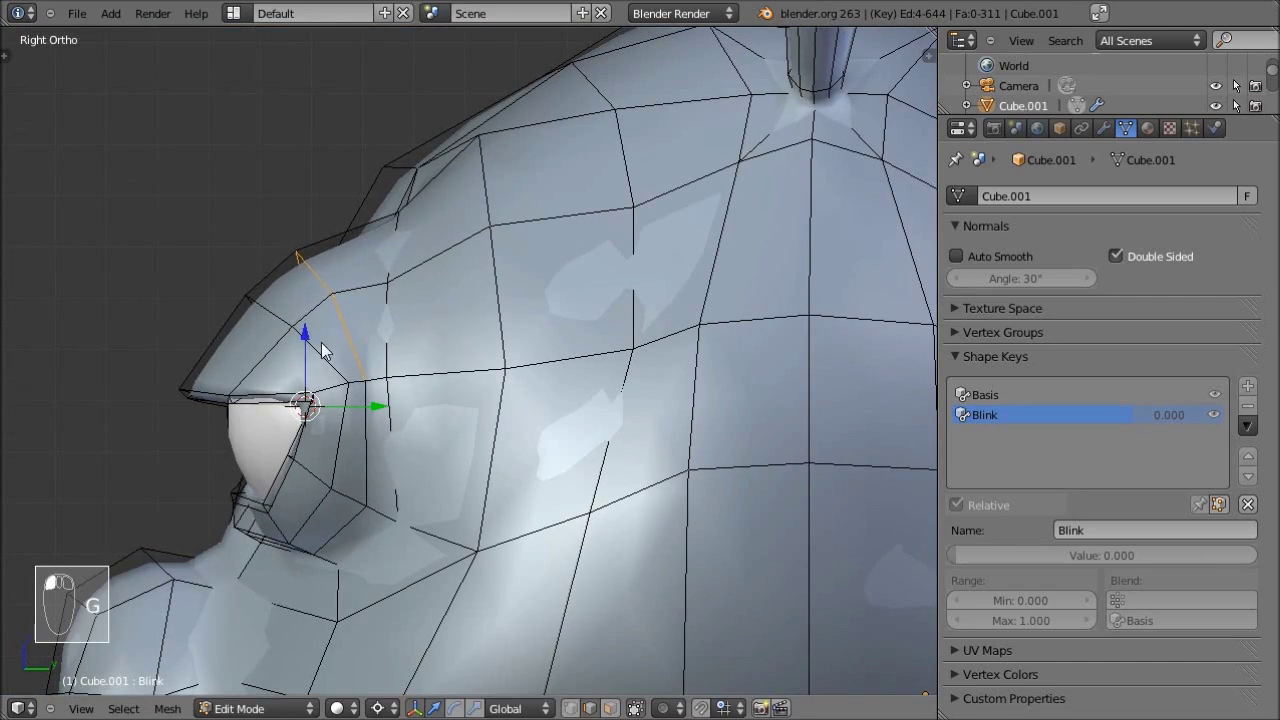
# - Reselect the middle upper lid loop and move it slightly forward and down in the right orthographic view, checking its eyeball clearance in wireframe
pyautogui.moveTo(262, 306); pyautogui.dragTo(311, 350, button='middle')
pyautogui.moveTo(154, 314); pyautogui.dragTo(74, 352, button='middle')
pyautogui.keyDown('shift'); pyautogui.rightClick(74, 352); pyautogui.keyUp('shift')
pyautogui.press('KP_3')
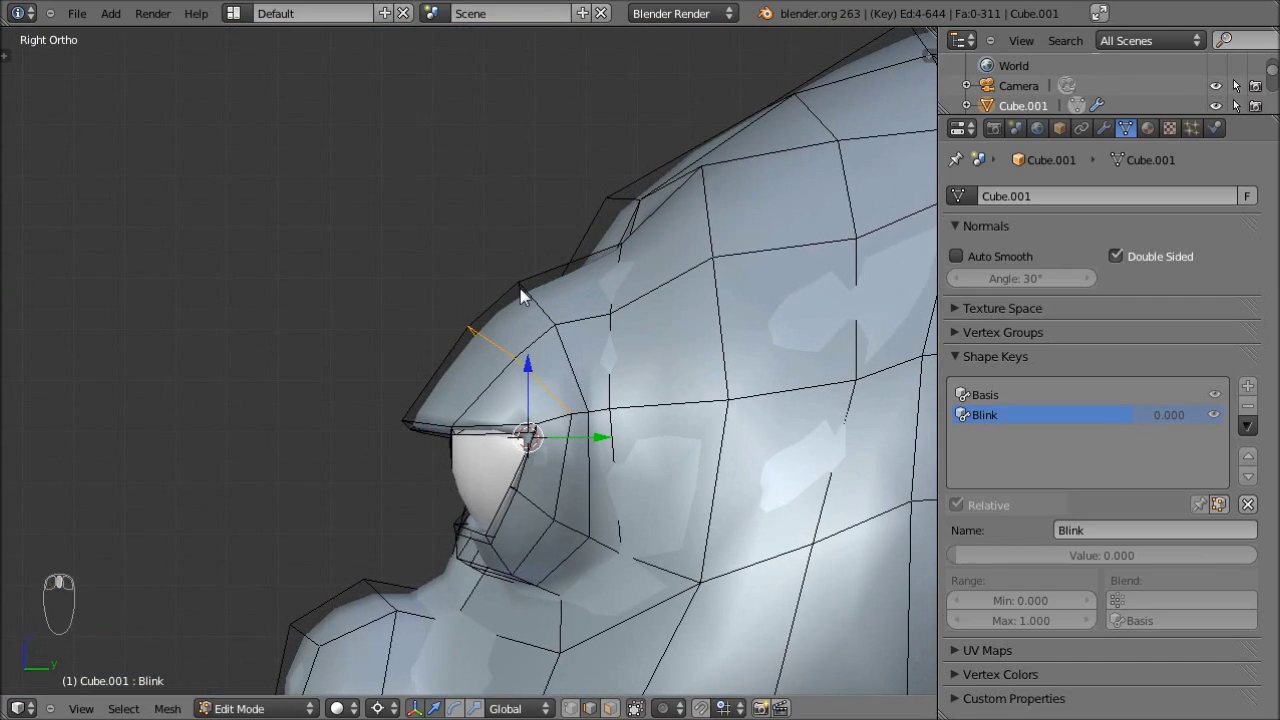
pyautogui.press('g')
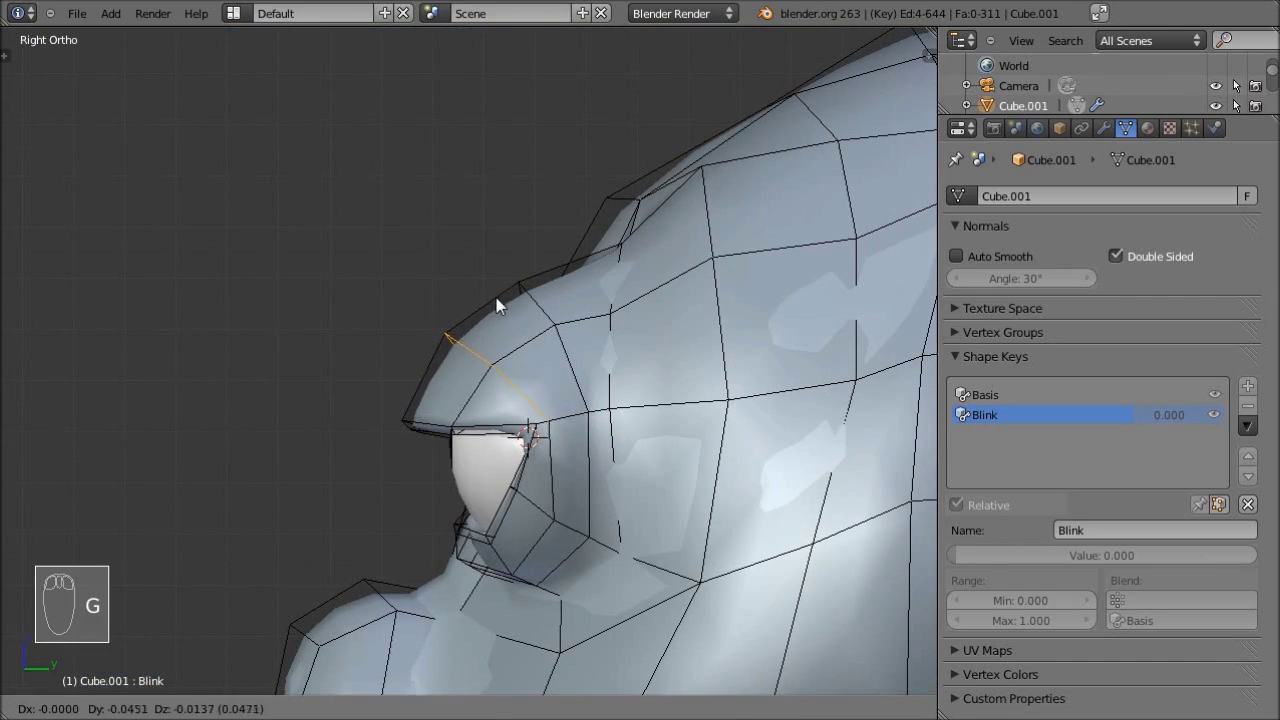
pyautogui.click(502, 303)
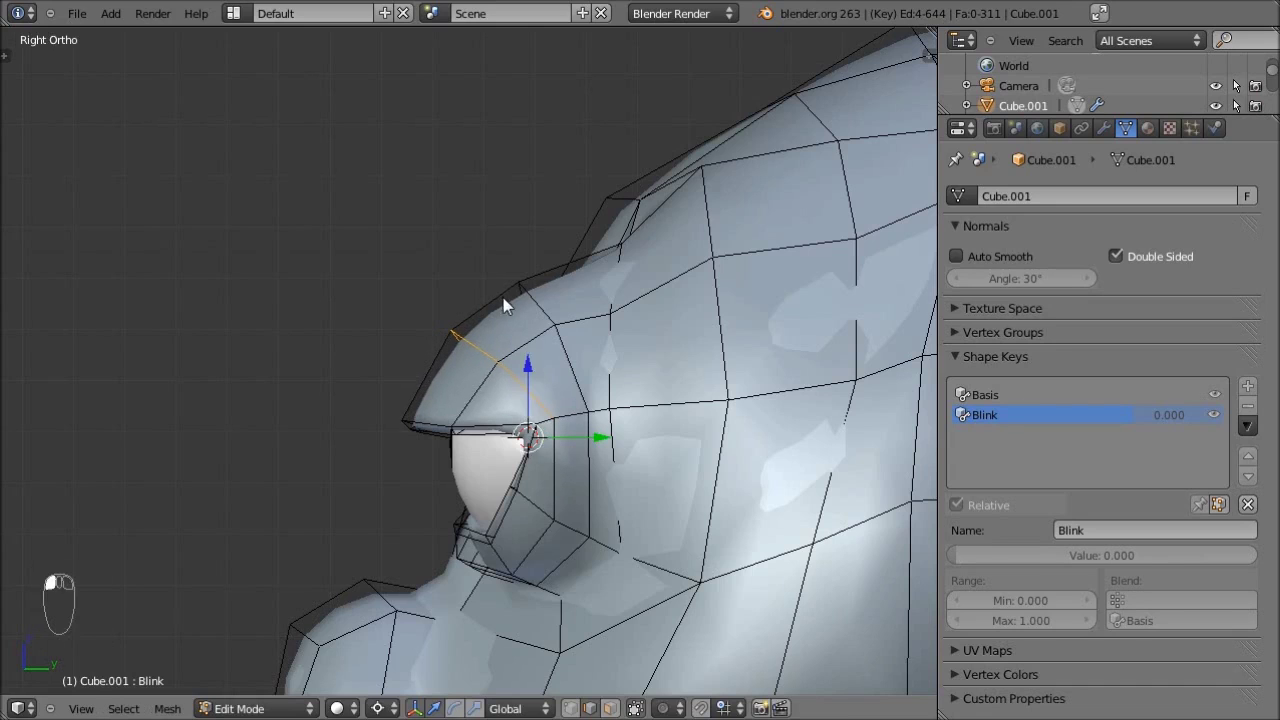
pyautogui.press('z')
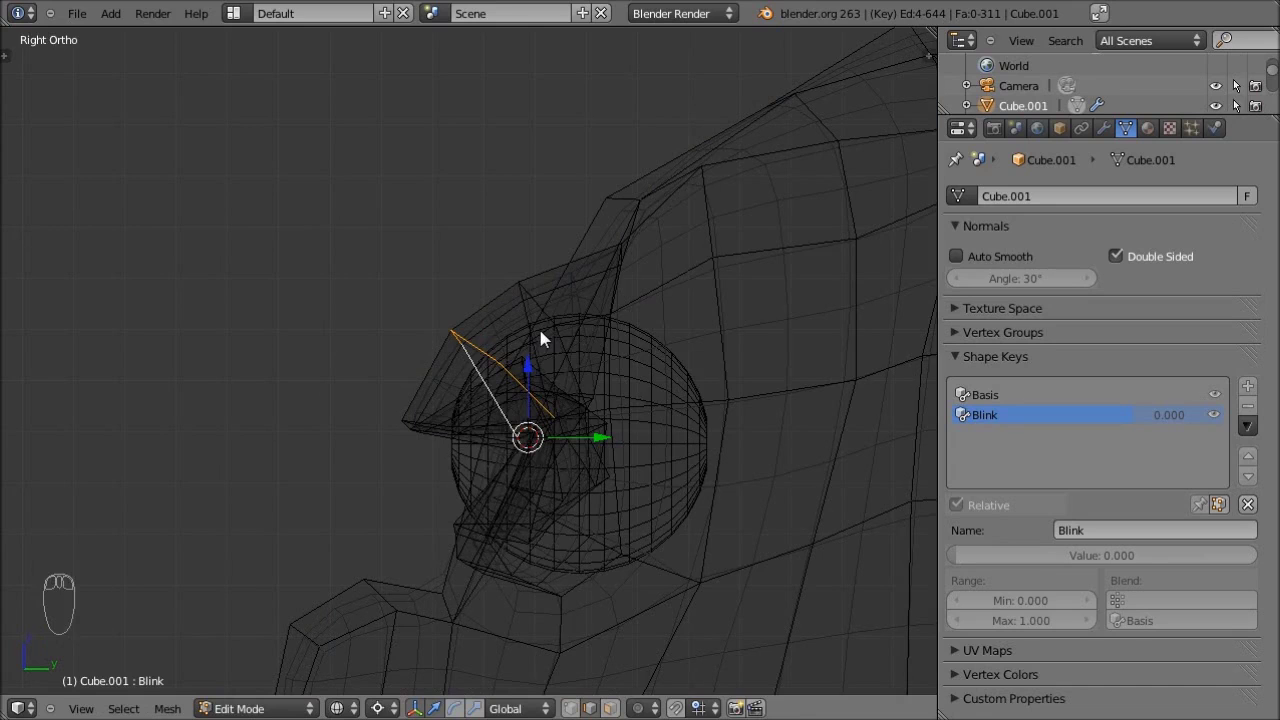
pyautogui.press('z')
# - Select the edges of the two innermost loops along the lower eyelid rim
pyautogui.moveTo(429, 380)
pyautogui.mouseDown(button='middle')
pyautogui.moveTo(680, 366)
pyautogui.moveTo(776, 423)
pyautogui.moveTo(583, 357)
pyautogui.moveTo(543, 359)
pyautogui.moveTo(653, 358)
pyautogui.moveTo(663, 374)
pyautogui.moveTo(446, 380)
pyautogui.moveTo(522, 240)
pyautogui.moveTo(530, 376)
pyautogui.moveTo(481, 391)
pyautogui.moveTo(411, 341)
pyautogui.moveTo(421, 372)
pyautogui.moveTo(530, 340)
pyautogui.moveTo(586, 433)
pyautogui.moveTo(601, 423)
pyautogui.moveTo(566, 437)
pyautogui.moveTo(466, 557)
pyautogui.moveTo(686, 491)
pyautogui.moveTo(789, 434)
pyautogui.moveTo(703, 392)
pyautogui.moveTo(531, 266)
pyautogui.moveTo(500, 366)
pyautogui.mouseUp(button='middle')
pyautogui.moveTo(443, 452); pyautogui.dragTo(534, 531, button='middle')
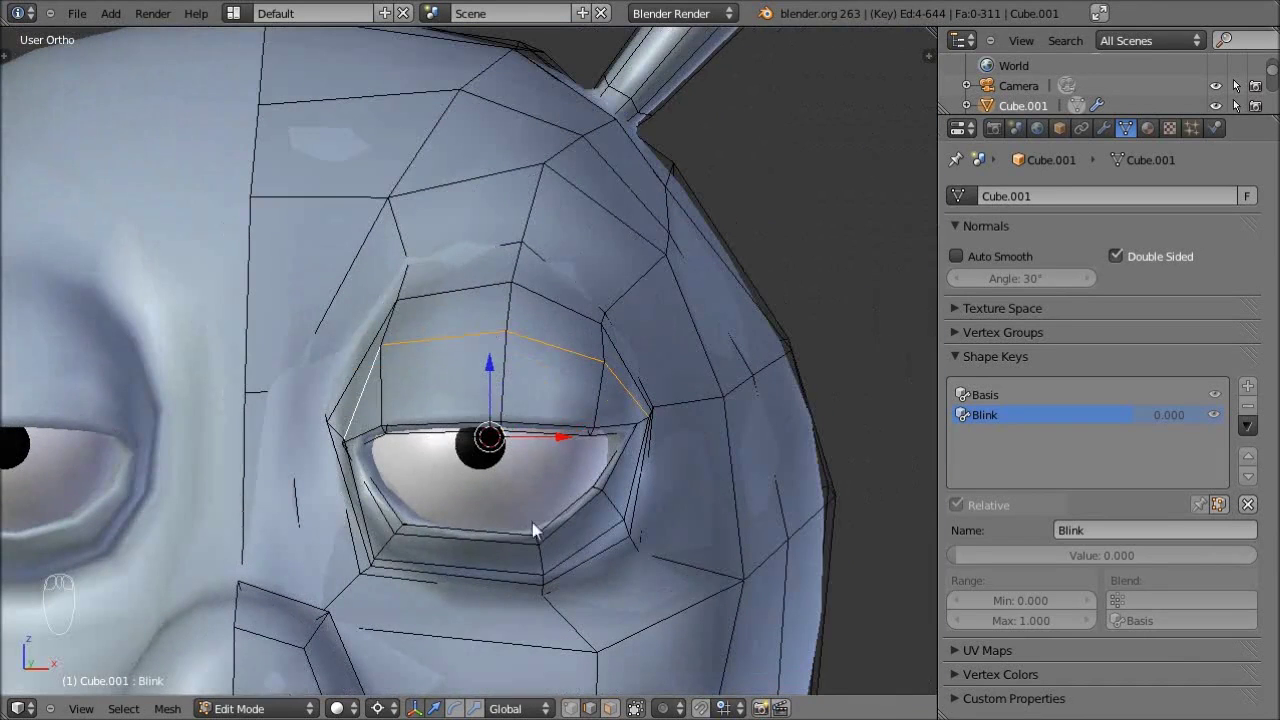
pyautogui.rightClick(460, 536)
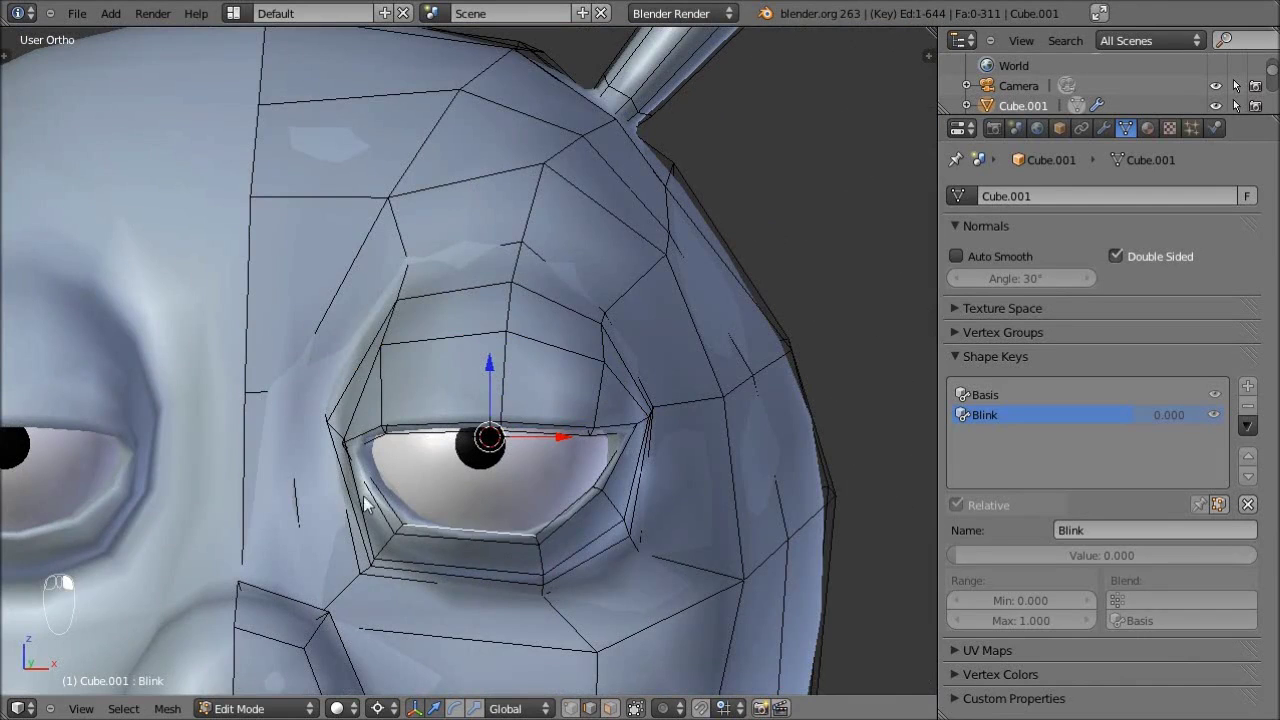
pyautogui.rightClick(410, 525)
pyautogui.rightClick(607, 485)
pyautogui.keyDown('shift'); pyautogui.rightClick(445, 531); pyautogui.keyUp('shift')
pyautogui.keyDown('shift'); pyautogui.rightClick(572, 506); pyautogui.keyUp('shift')
pyautogui.moveTo(566, 526); pyautogui.dragTo(437, 488, button='middle')
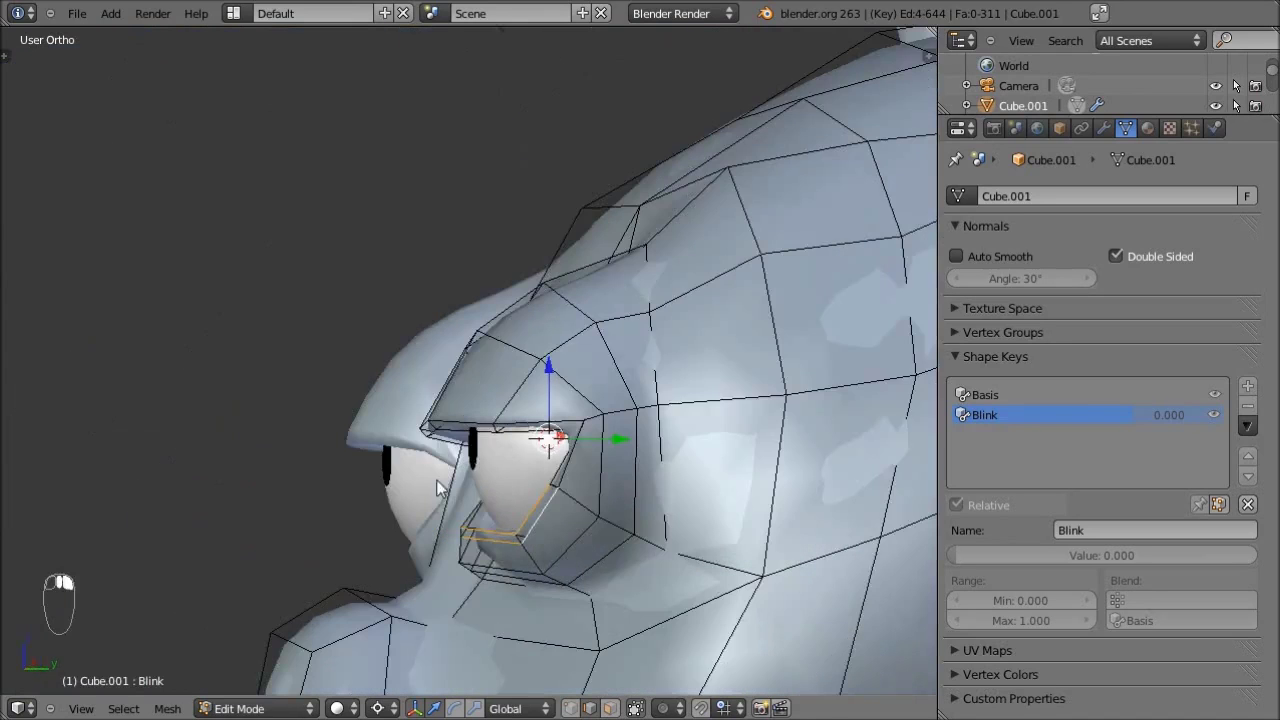
# - Rotate the selected lower lid rim about 57 degrees around the 3D cursor in the right orthographic view, raising it toward the upper rim
pyautogui.press('KP_3')
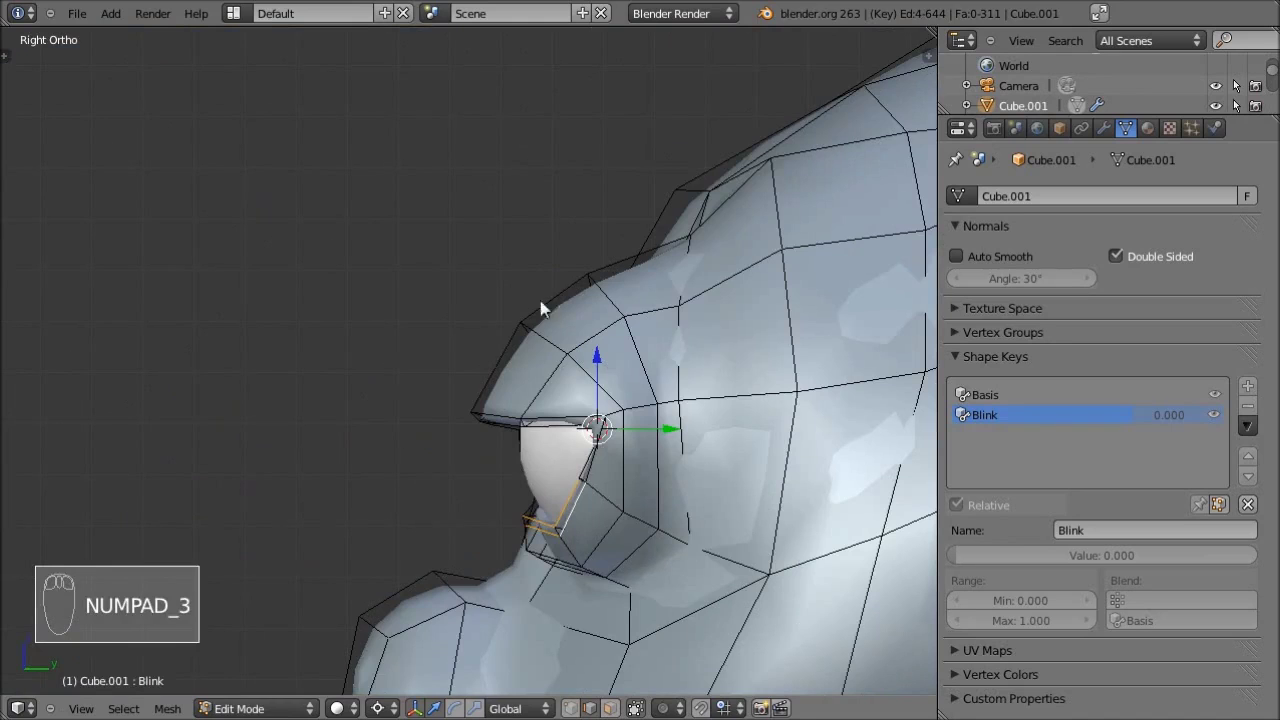
pyautogui.press('r')
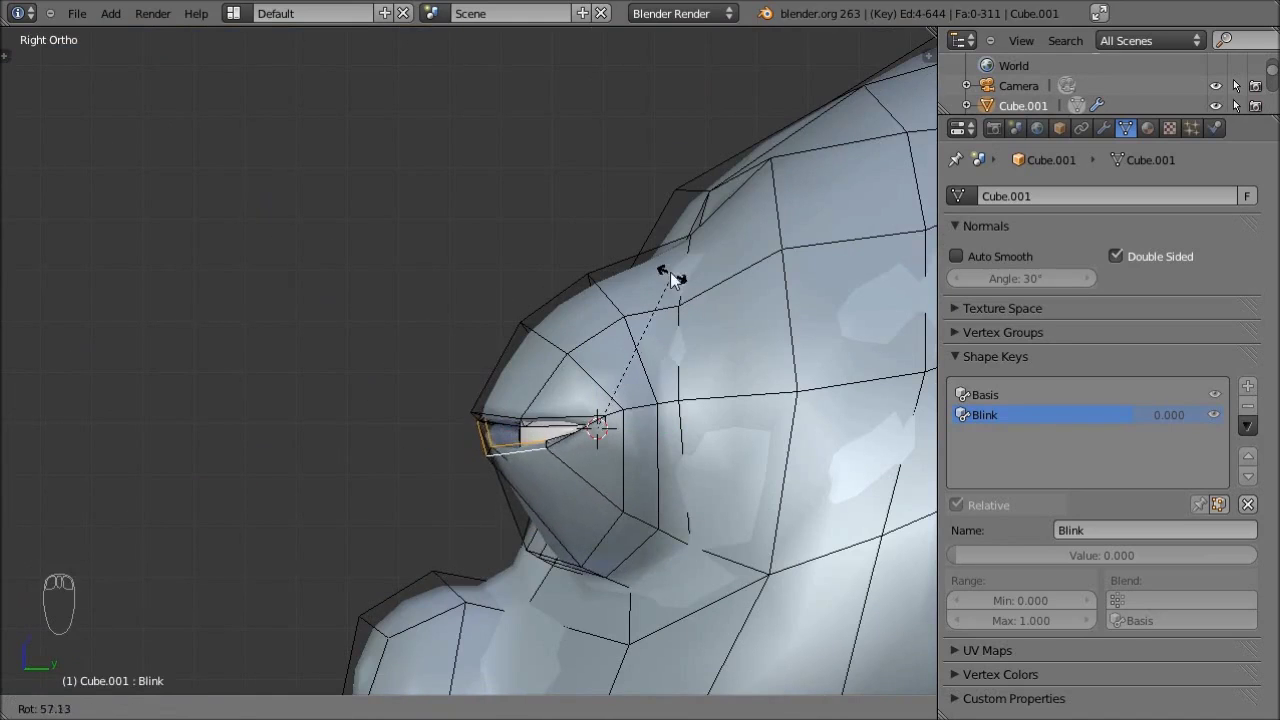
pyautogui.click(673, 279)
pyautogui.moveTo(673, 279); pyautogui.dragTo(572, 443, button='middle')
# - Rotate the lower lid rim about -9 degrees in the front orthographic view to level it with the upper rim
pyautogui.press('KP_1')
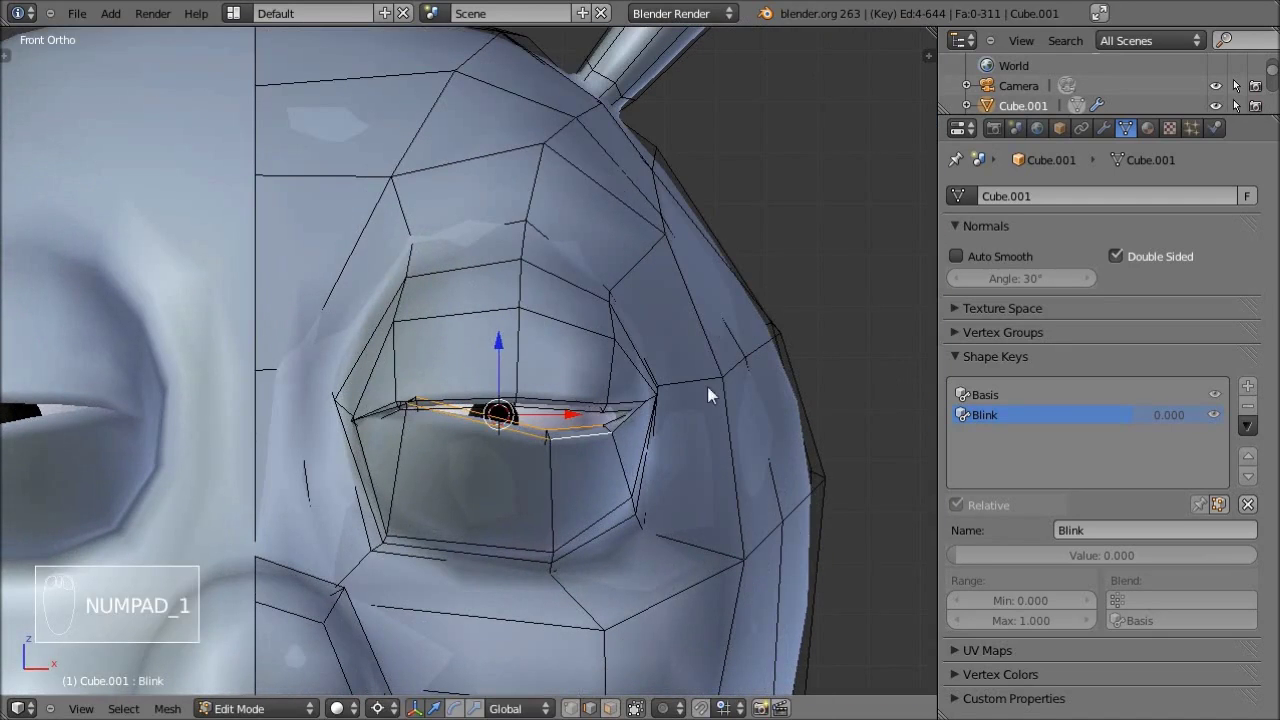
pyautogui.press('r')
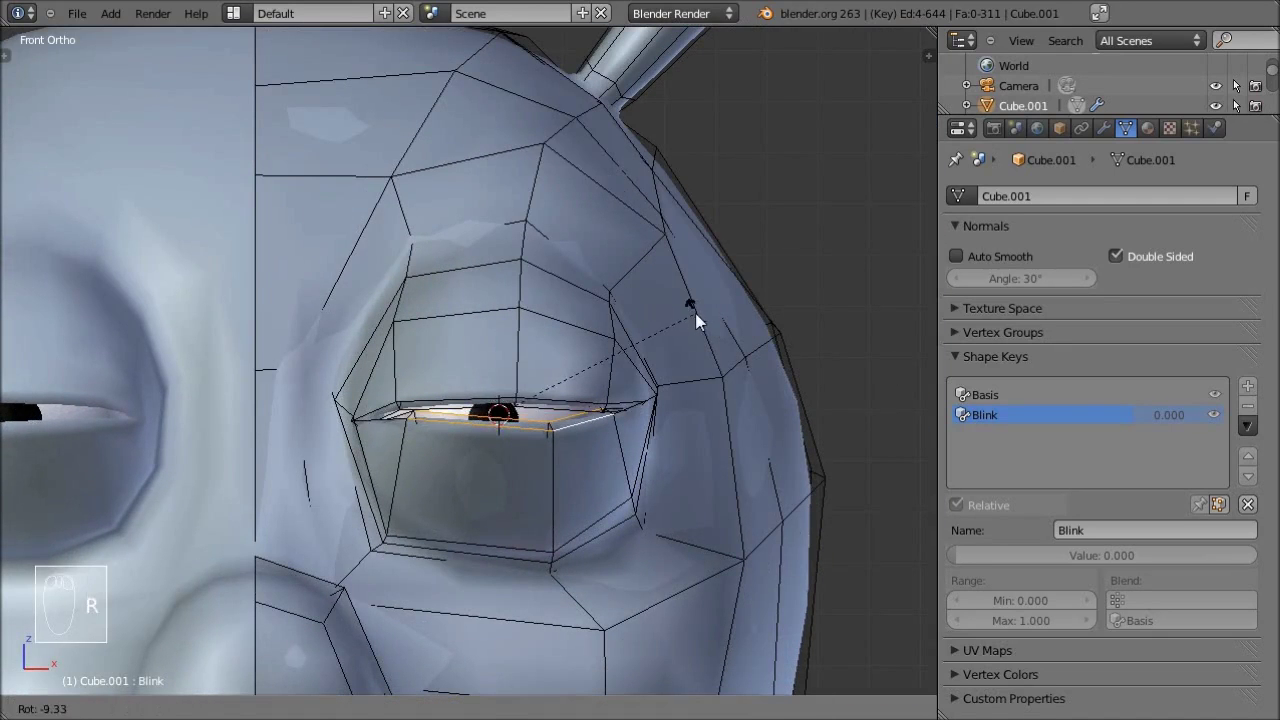
pyautogui.click(695, 313)
# - Switch to vertex selection and raise the two lower rim vertices just outside the pupil along Z to meet the upper rim
pyautogui.moveTo(494, 342)
pyautogui.mouseDown()
pyautogui.moveTo(491, 327)
pyautogui.moveTo(494, 342)
pyautogui.mouseUp()
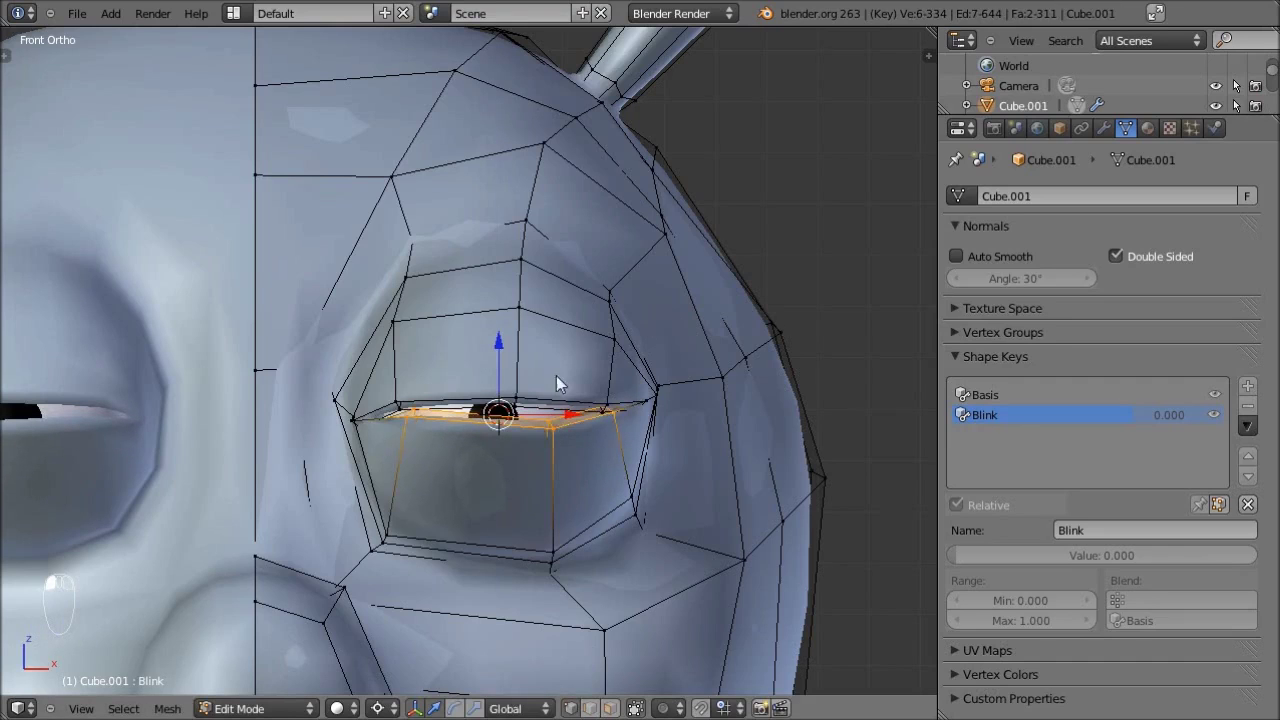
pyautogui.rightClick(553, 412)
pyautogui.moveTo(499, 348)
pyautogui.mouseDown()
pyautogui.moveTo(501, 325)
pyautogui.moveTo(498, 339)
pyautogui.mouseUp()
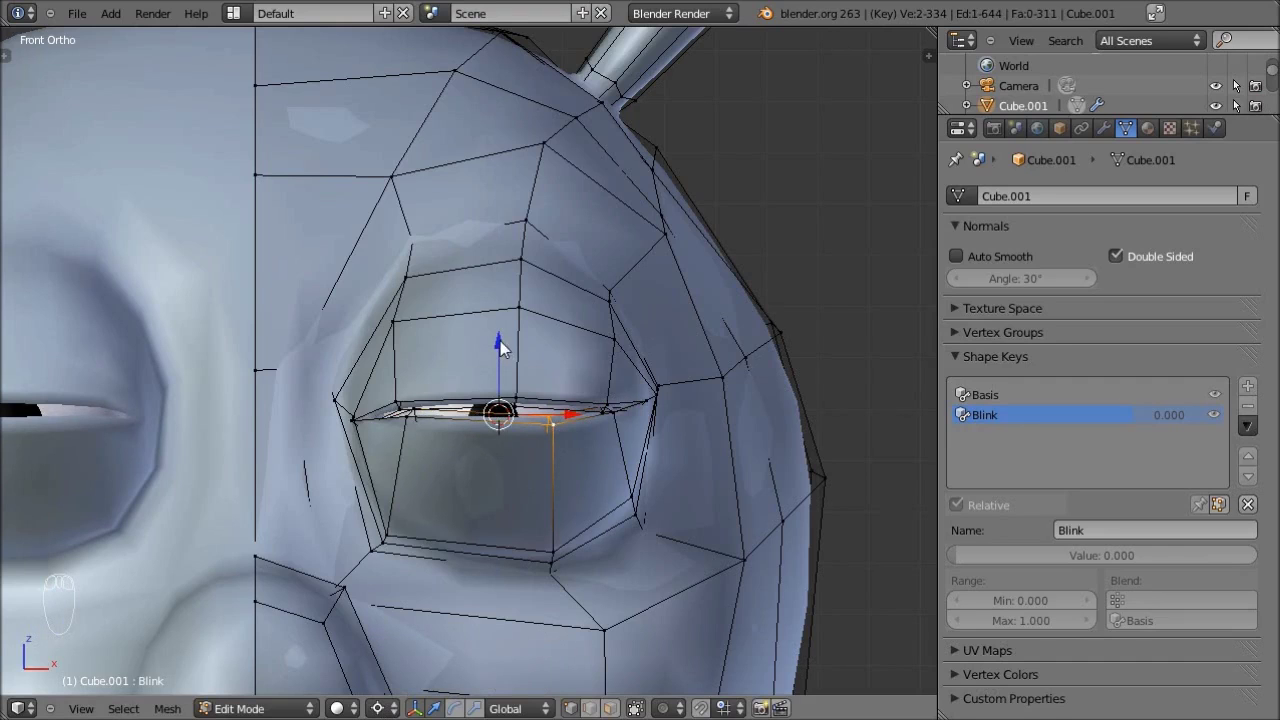
pyautogui.moveTo(500, 345)
pyautogui.mouseDown()
pyautogui.moveTo(500, 328)
pyautogui.moveTo(500, 340)
pyautogui.mouseUp()
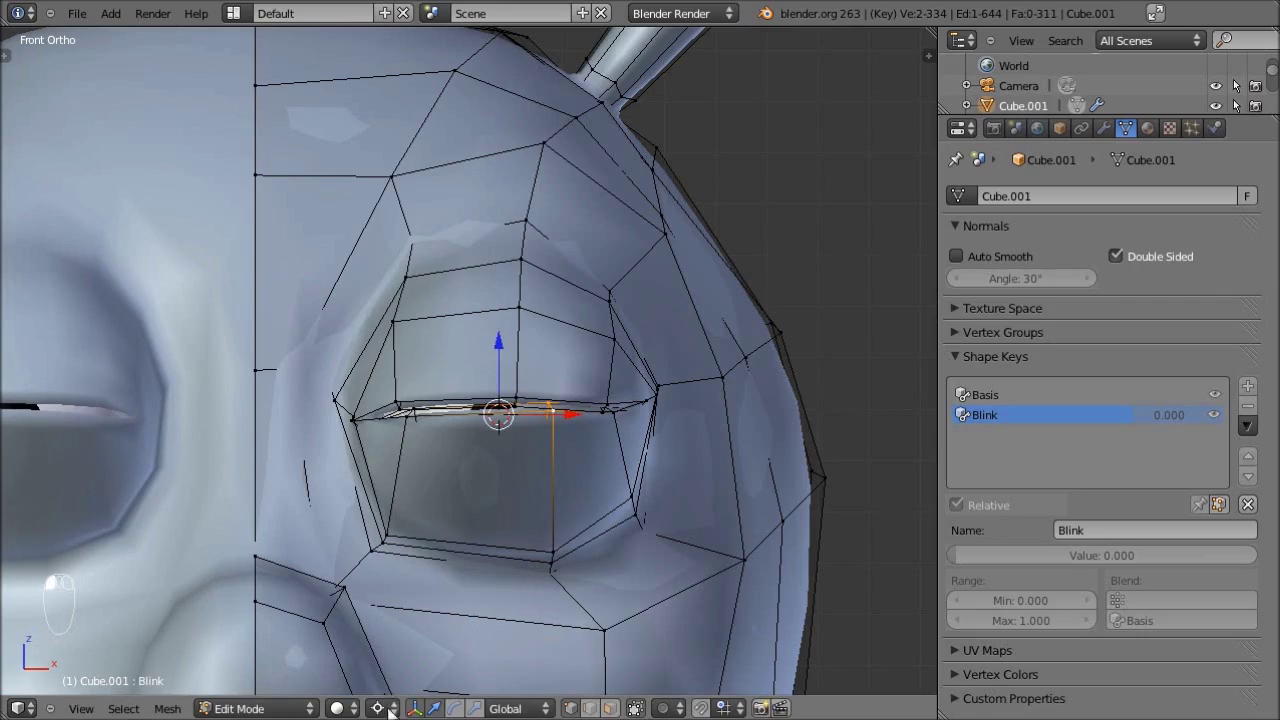
# - Raise the lower rim vertex near the eye's inner corner along Z and check the closed lid line from several angles
pyautogui.rightClick(408, 418)
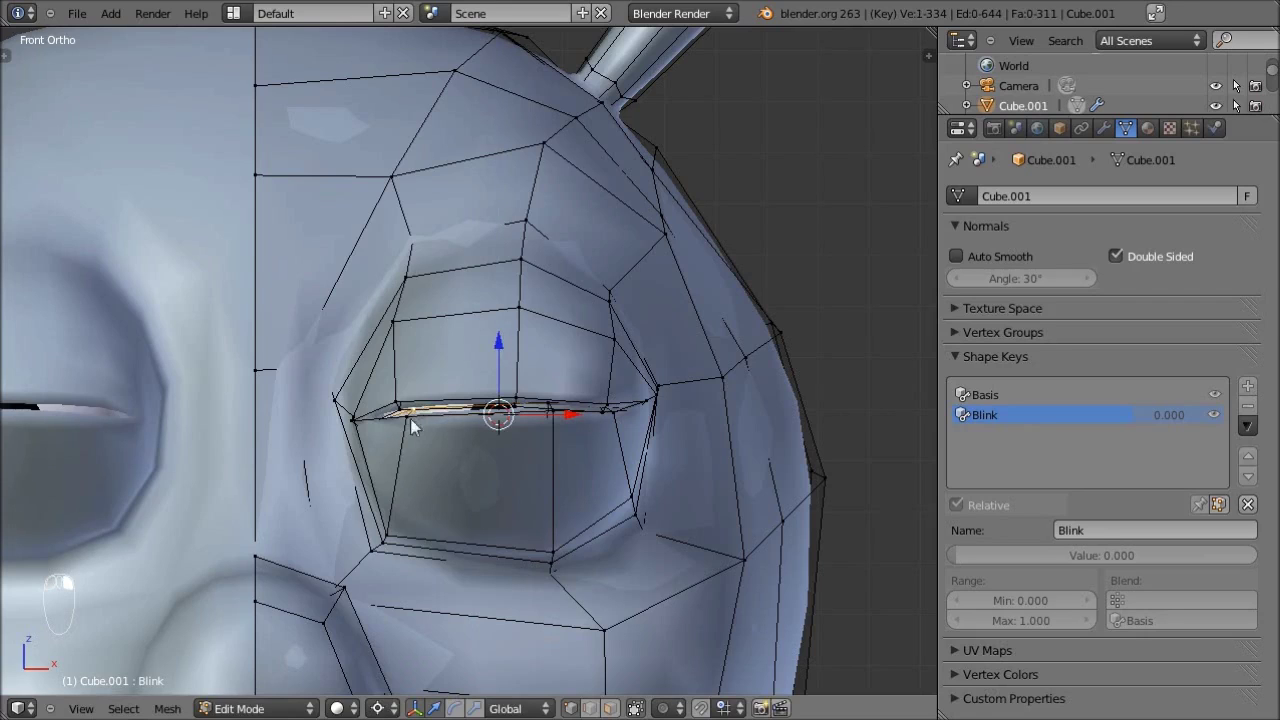
pyautogui.moveTo(500, 350); pyautogui.dragTo(502, 336)
pyautogui.rightClick(555, 408)
pyautogui.keyDown('ctrl'); pyautogui.scroll(8, 356, 288); pyautogui.keyUp('ctrl')
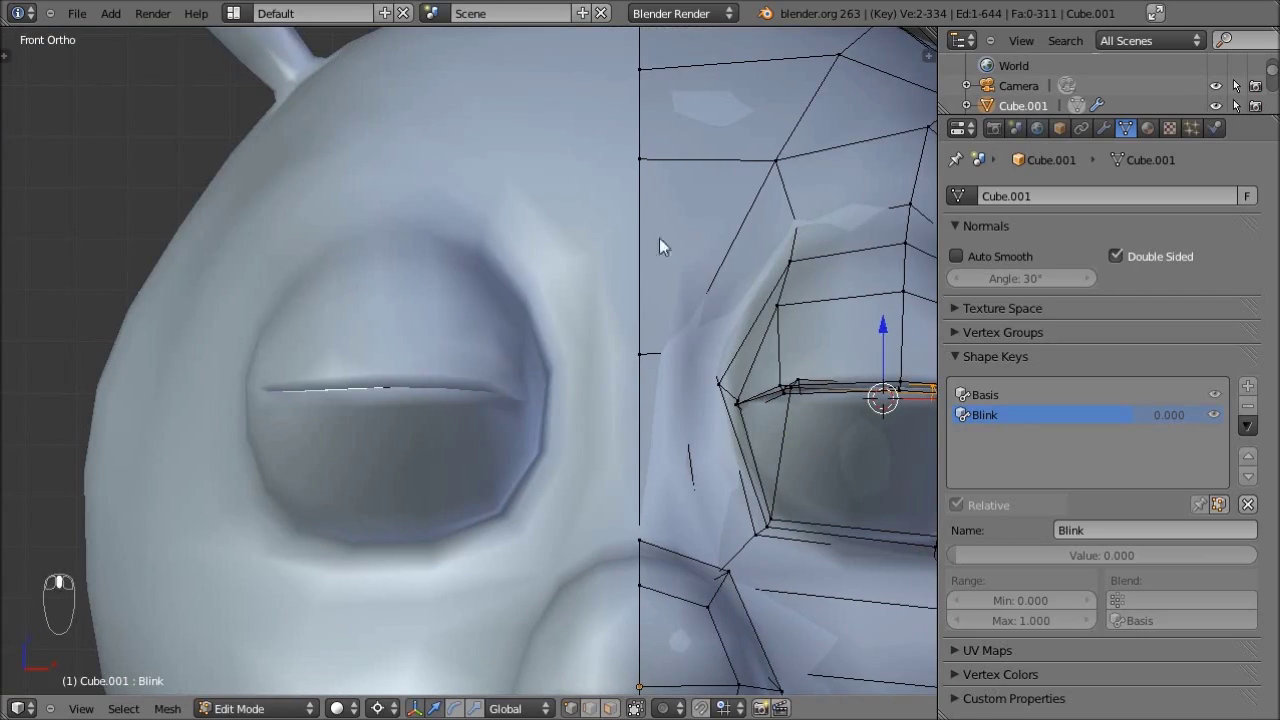
pyautogui.keyDown('shift'); pyautogui.moveTo(724, 309); pyautogui.dragTo(489, 311, button='middle'); pyautogui.keyUp('shift')
pyautogui.moveTo(557, 393); pyautogui.dragTo(778, 398, button='middle')
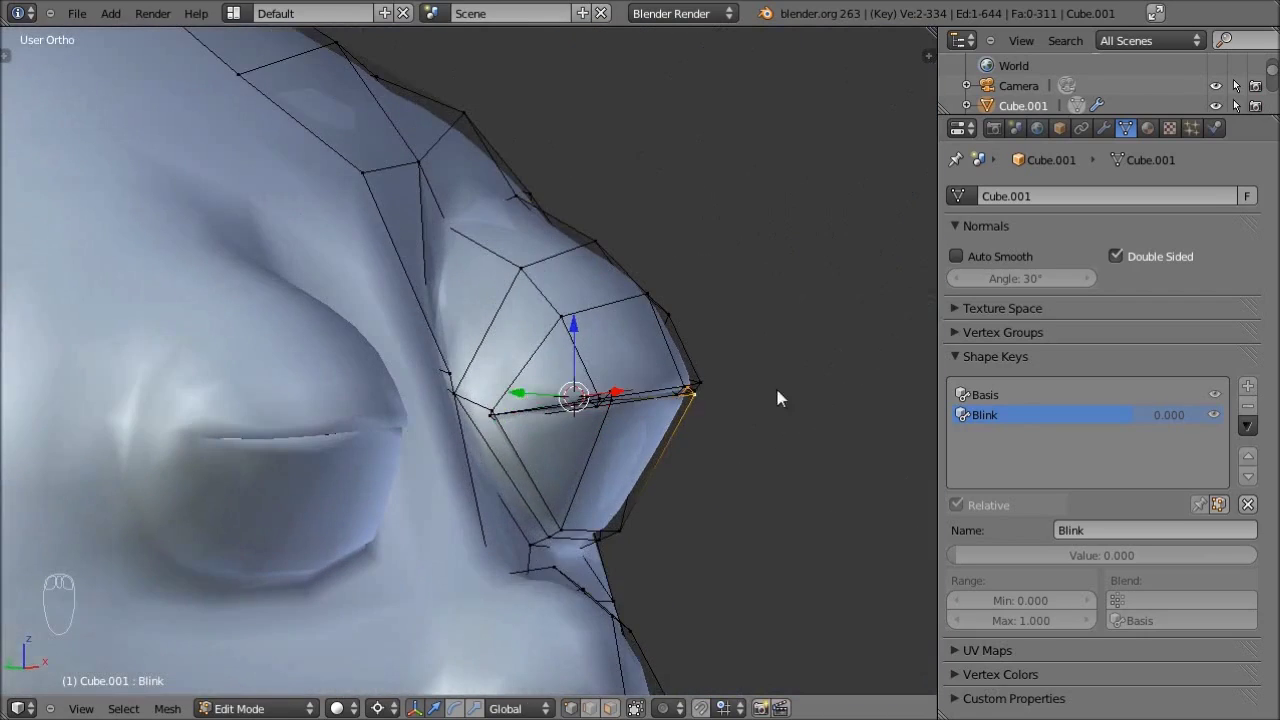
pyautogui.moveTo(532, 395); pyautogui.dragTo(702, 394, button='middle')
# - Raise the lower rim vertex at the lid's front edge slightly along Z, then select the lower rim vertex near the outer corner
pyautogui.rightClick(698, 403)
pyautogui.moveTo(617, 344)
pyautogui.mouseDown()
pyautogui.moveTo(621, 325)
pyautogui.moveTo(633, 334)
pyautogui.mouseUp()
pyautogui.keyDown('shift'); pyautogui.moveTo(24, 394); pyautogui.dragTo(309, 372, button='middle'); pyautogui.keyUp('shift')
pyautogui.keyDown('shift'); pyautogui.moveTo(628, 379); pyautogui.dragTo(391, 380, button='middle'); pyautogui.keyUp('shift')
pyautogui.moveTo(645, 396); pyautogui.dragTo(676, 408, button='middle')
pyautogui.rightClick(676, 408)
pyautogui.moveTo(648, 357); pyautogui.dragTo(585, 372, button='middle')
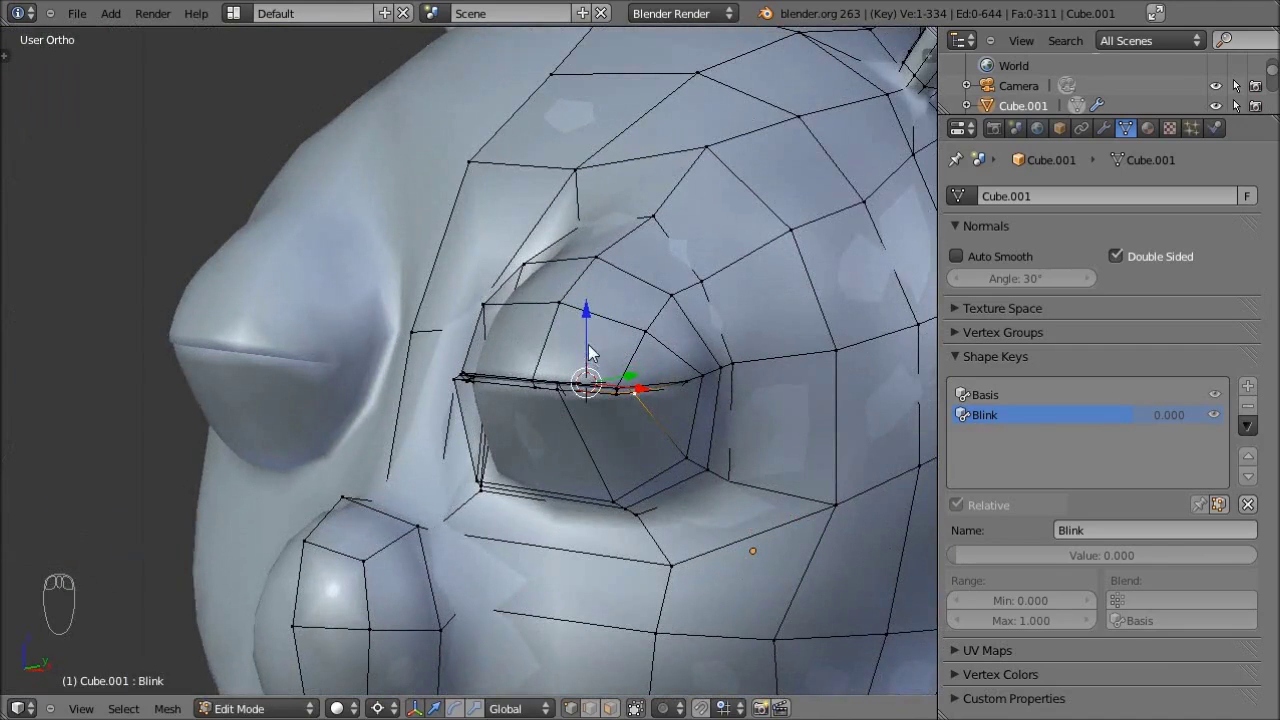
# - Switch to Object Mode to view the head with Blink at 0.000, then return to Edit Mode
pyautogui.press('Tab')
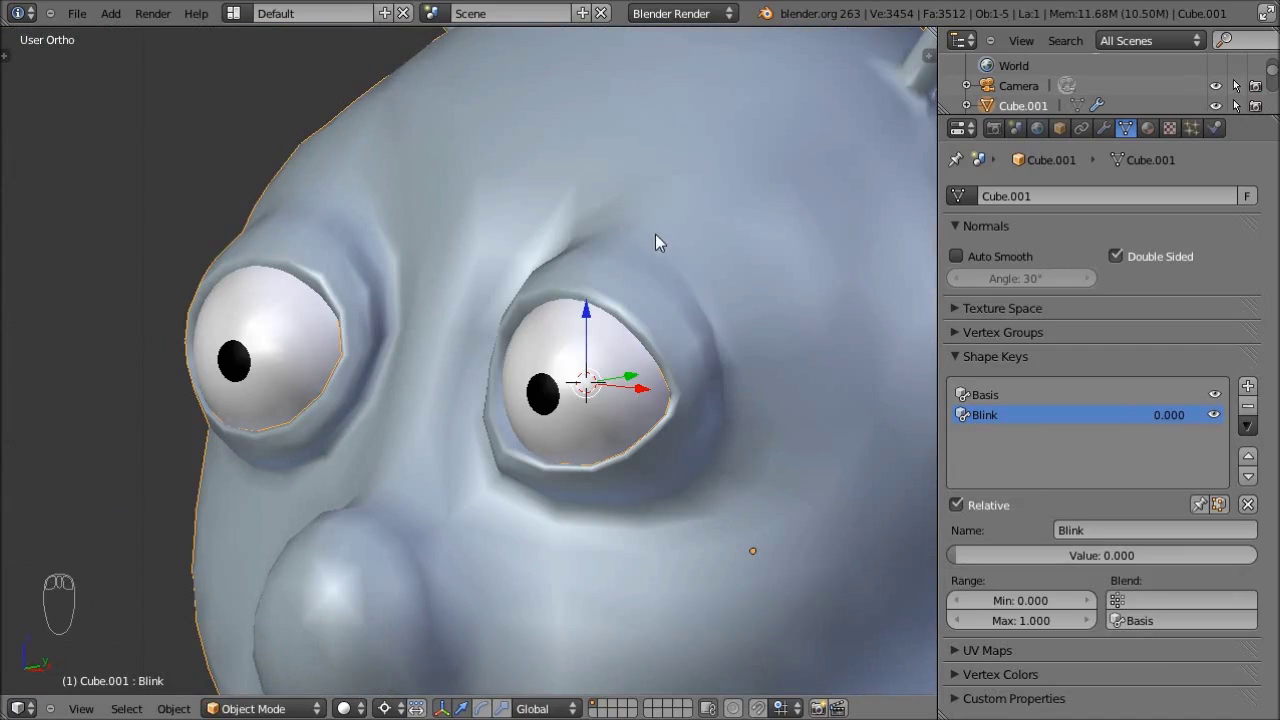
pyautogui.press('Tab')
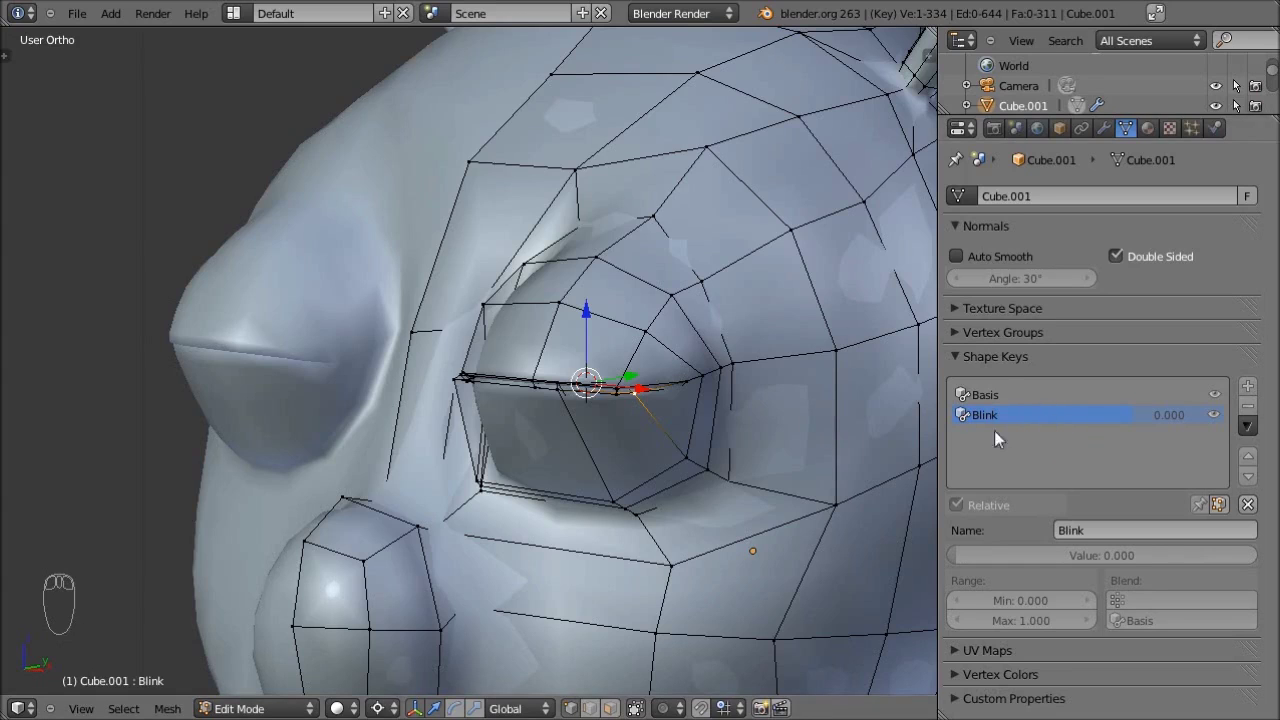
# - Compare the eye's open Basis shape with the closed Blink shape, leaving Blink as the active shape key
pyautogui.click(988, 399)
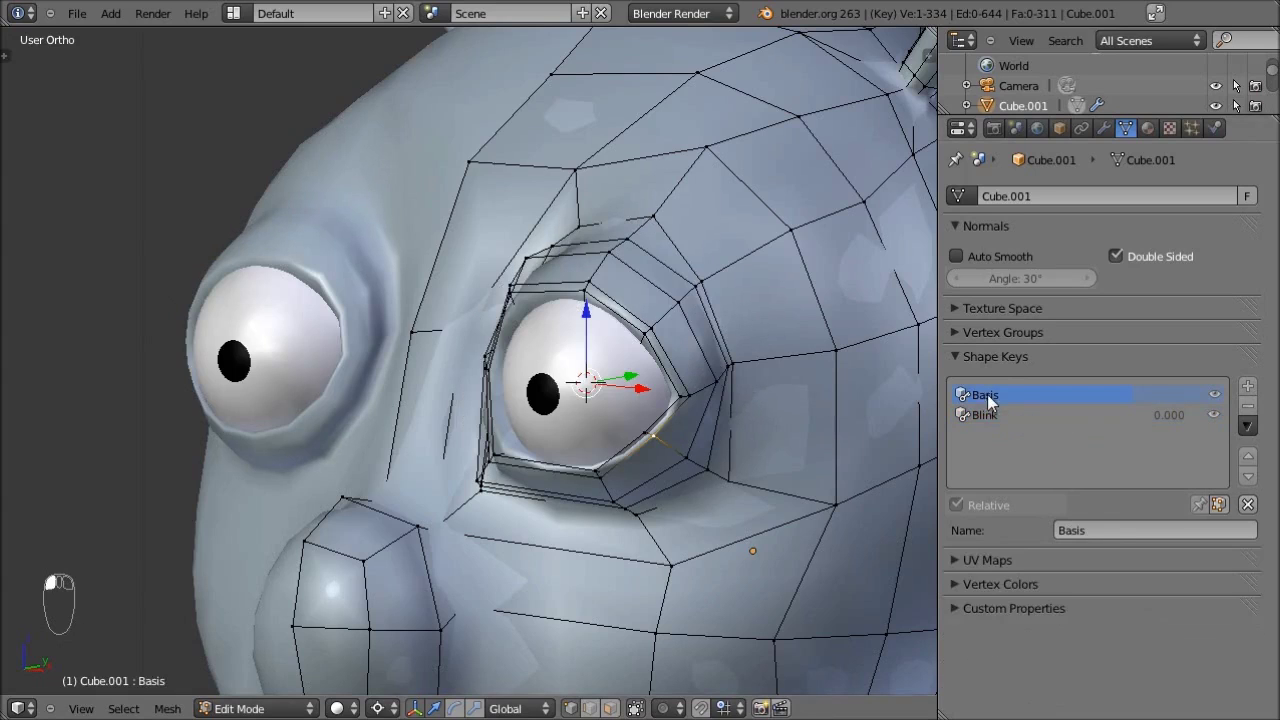
pyautogui.click(990, 414)
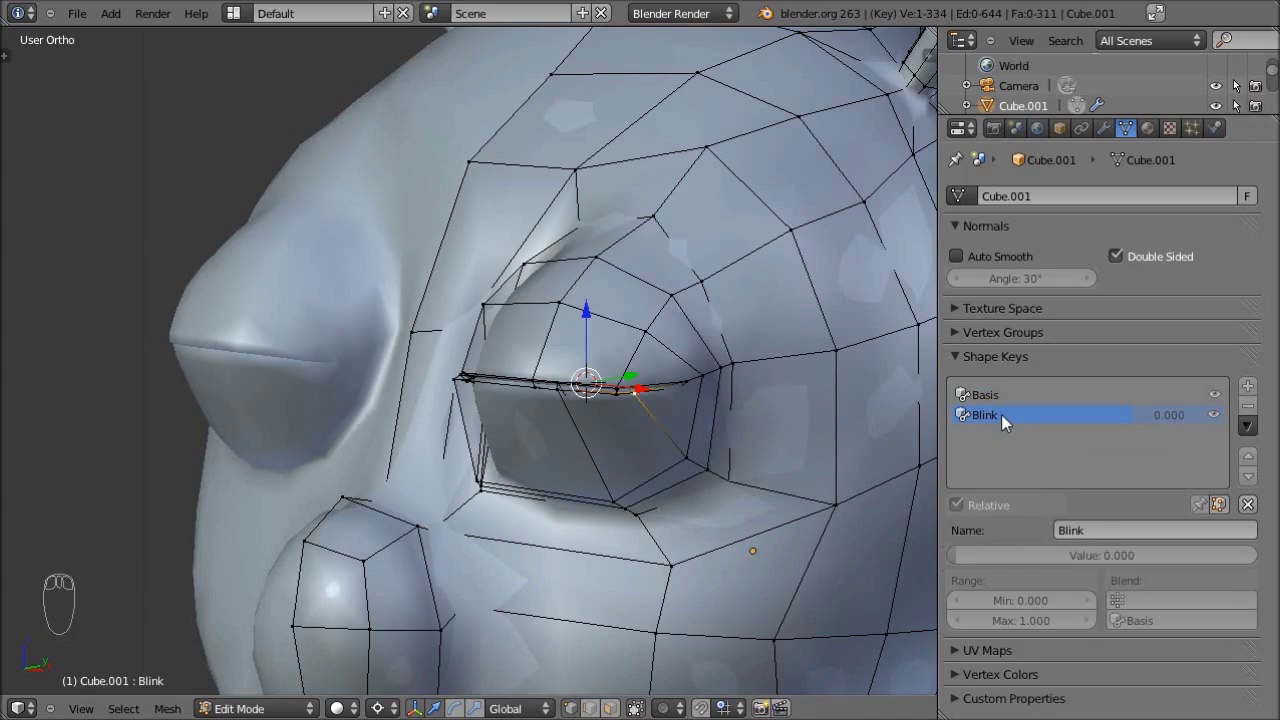
pyautogui.moveTo(720, 450); pyautogui.dragTo(558, 518, button='middle')
# - In edge selection, select the row of edges along the bottom of the lower eyelid and rotate it forward and up in right view
pyautogui.click(591, 708)
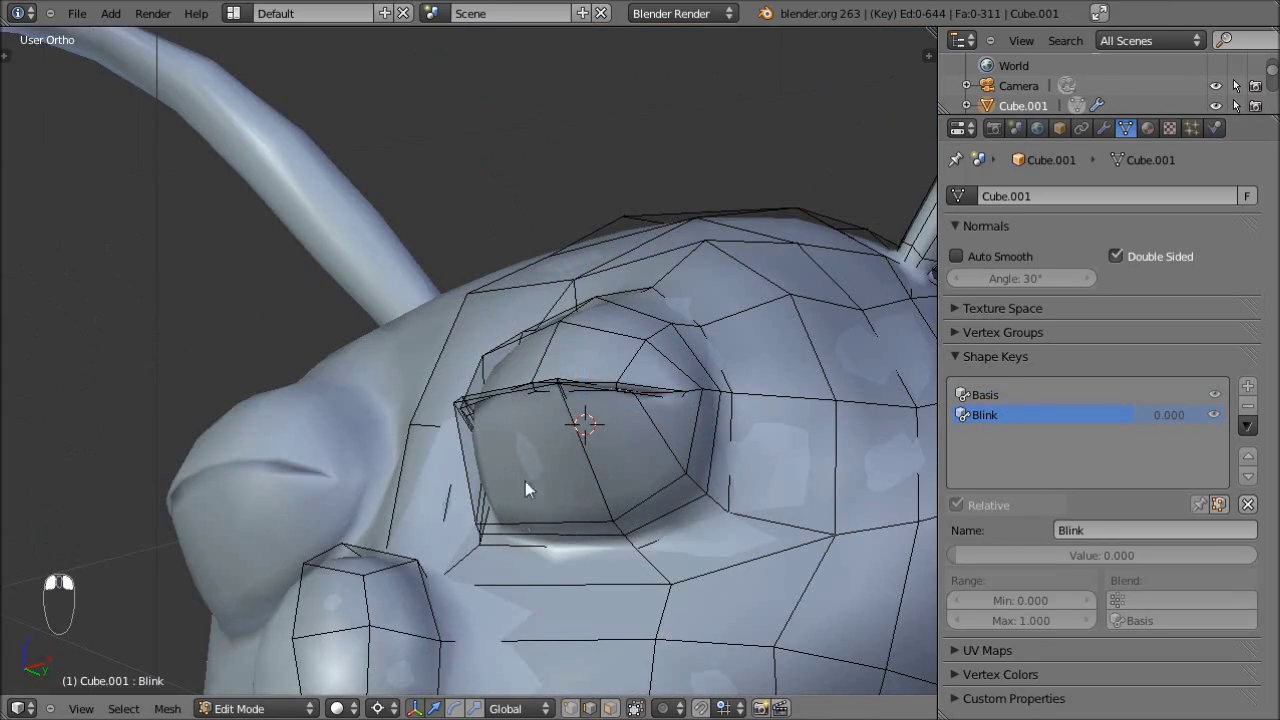
pyautogui.rightClick(538, 515)
pyautogui.keyDown('shift'); pyautogui.rightClick(670, 505); pyautogui.keyUp('shift')
pyautogui.keyDown('shift'); pyautogui.rightClick(589, 522); pyautogui.keyUp('shift')
pyautogui.moveTo(589, 522); pyautogui.dragTo(749, 351, button='middle')
pyautogui.press('KP_3')
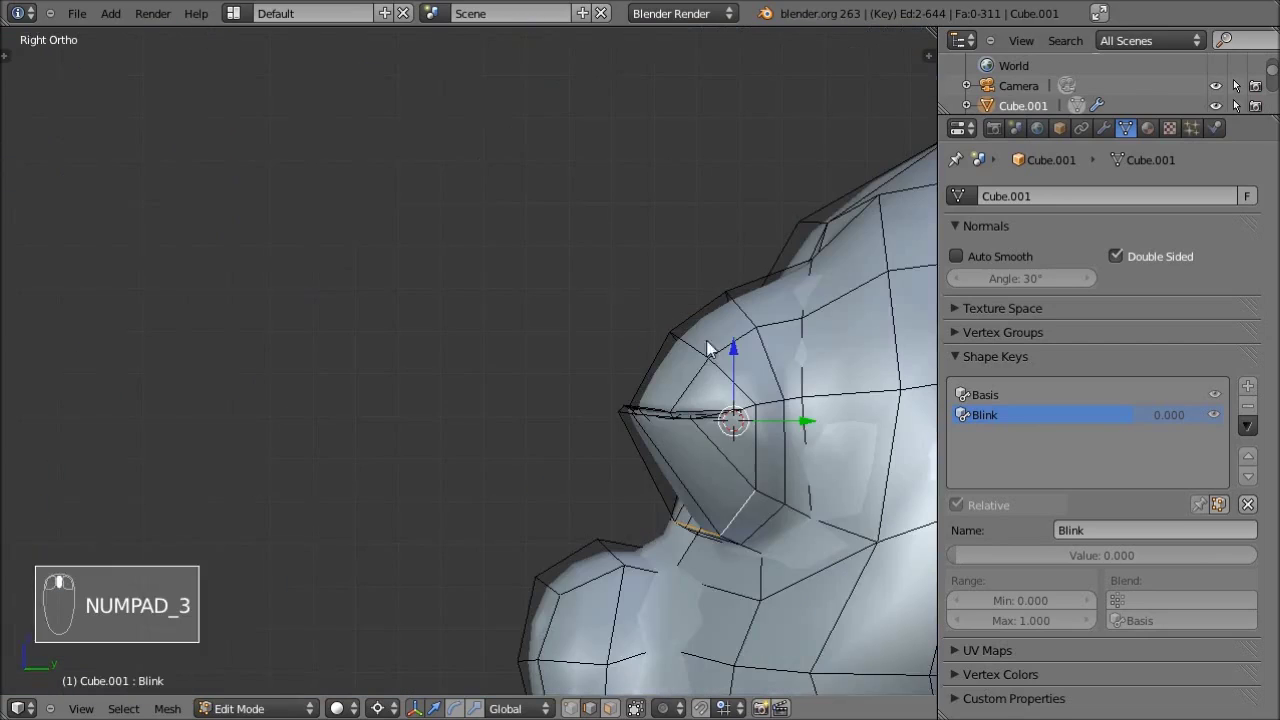
pyautogui.keyDown('shift'); pyautogui.moveTo(648, 396); pyautogui.dragTo(535, 361, button='middle'); pyautogui.keyUp('shift')
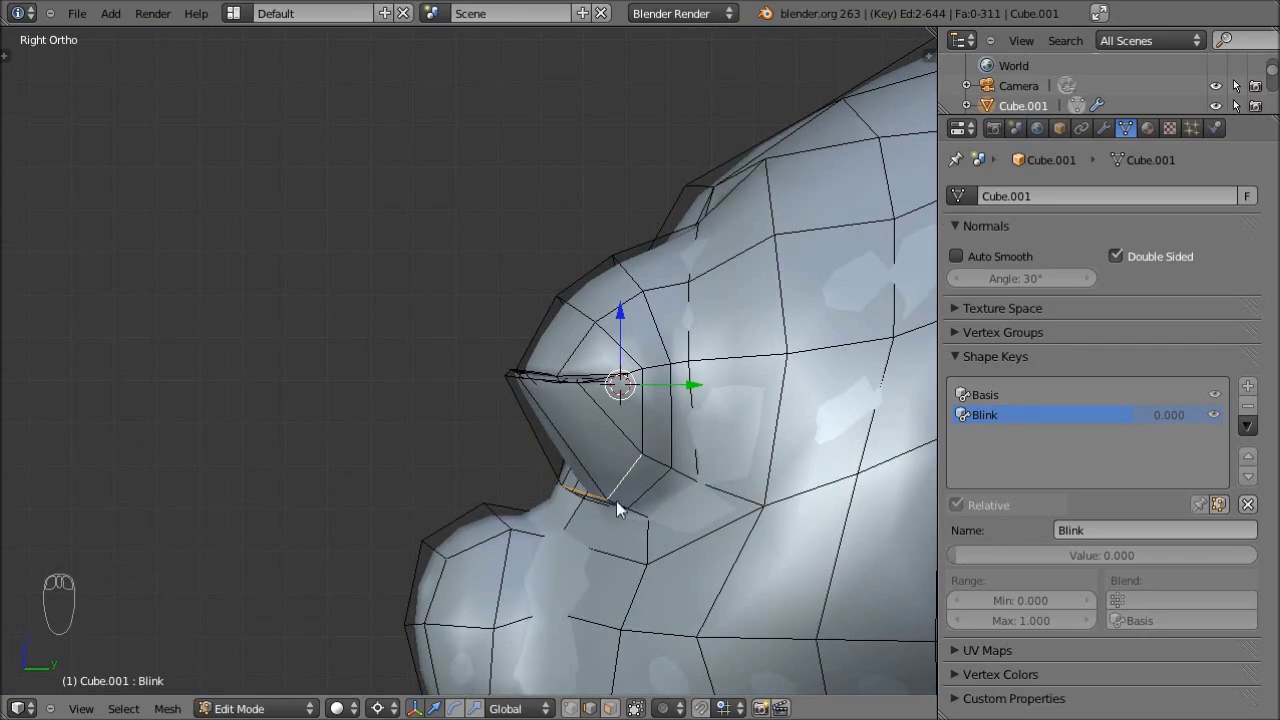
pyautogui.press('r')
pyautogui.click(617, 232)
# - Using wireframe shading as a guide, move the rotated eyelid edges slightly back toward the eyeball, then restore solid shading
pyautogui.press('z')
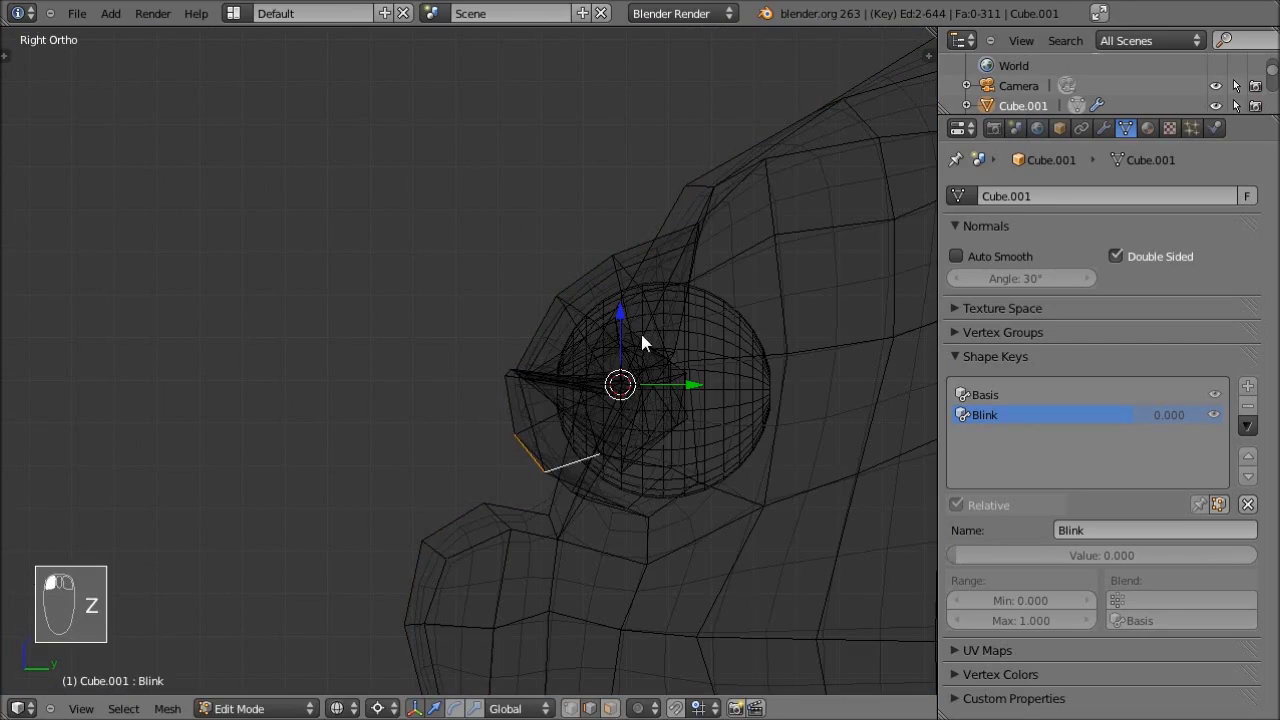
pyautogui.press('g')
pyautogui.click(689, 321)
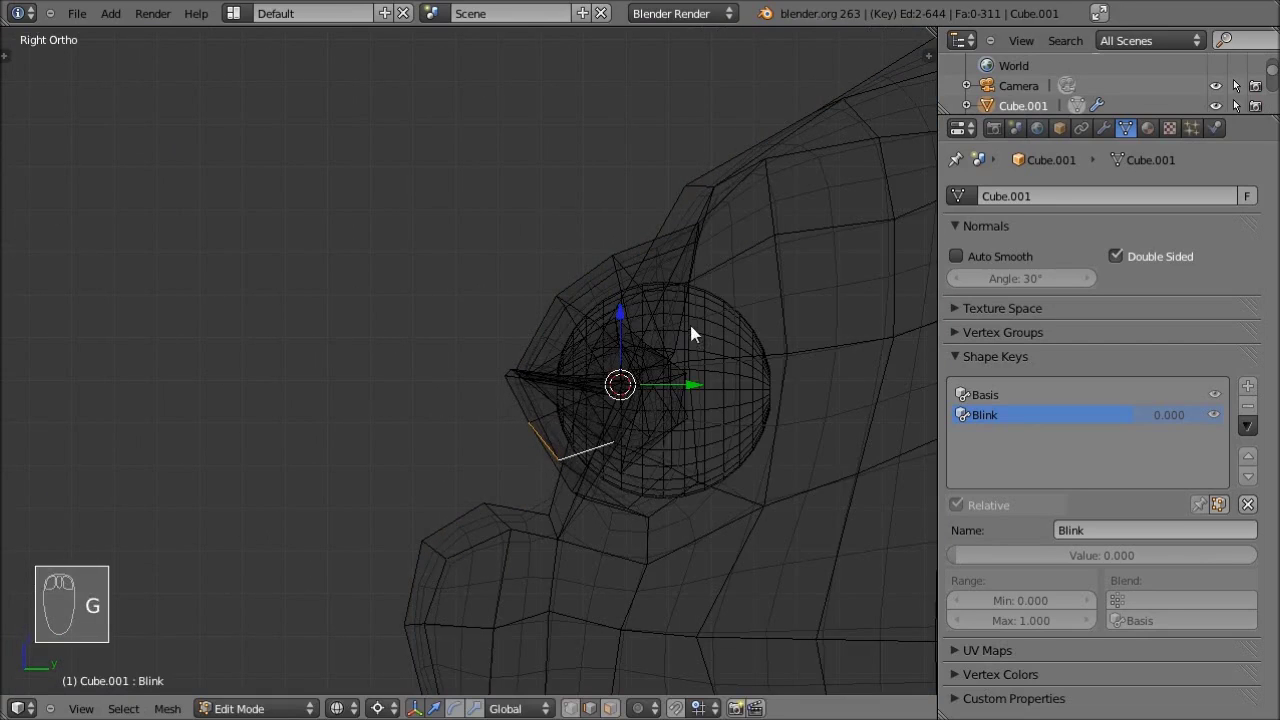
pyautogui.press('z')
# - Select the next edge row below on the lower eyelid, rotate it forward in right view and move it closer to the eyeball
pyautogui.moveTo(595, 503); pyautogui.dragTo(608, 519, button='middle')
pyautogui.moveTo(500, 534); pyautogui.dragTo(571, 451, button='middle')
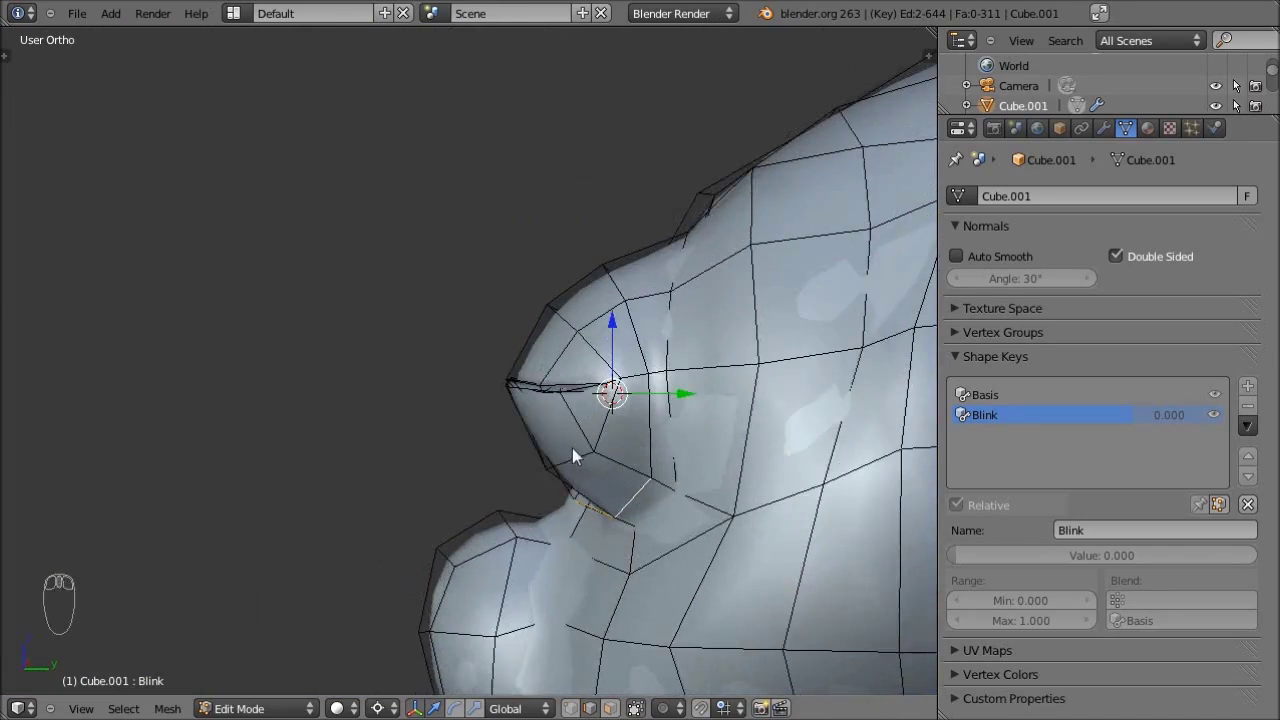
pyautogui.press('KP_3')
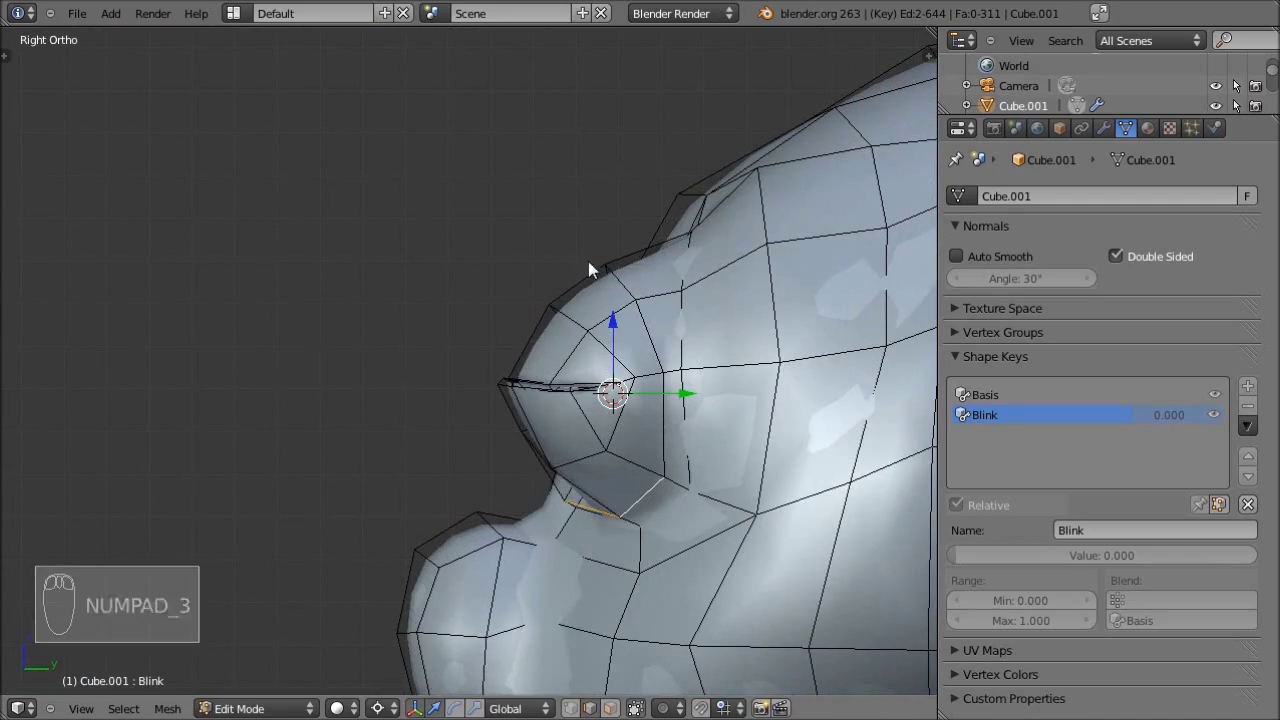
pyautogui.press('r')
pyautogui.click(626, 260)
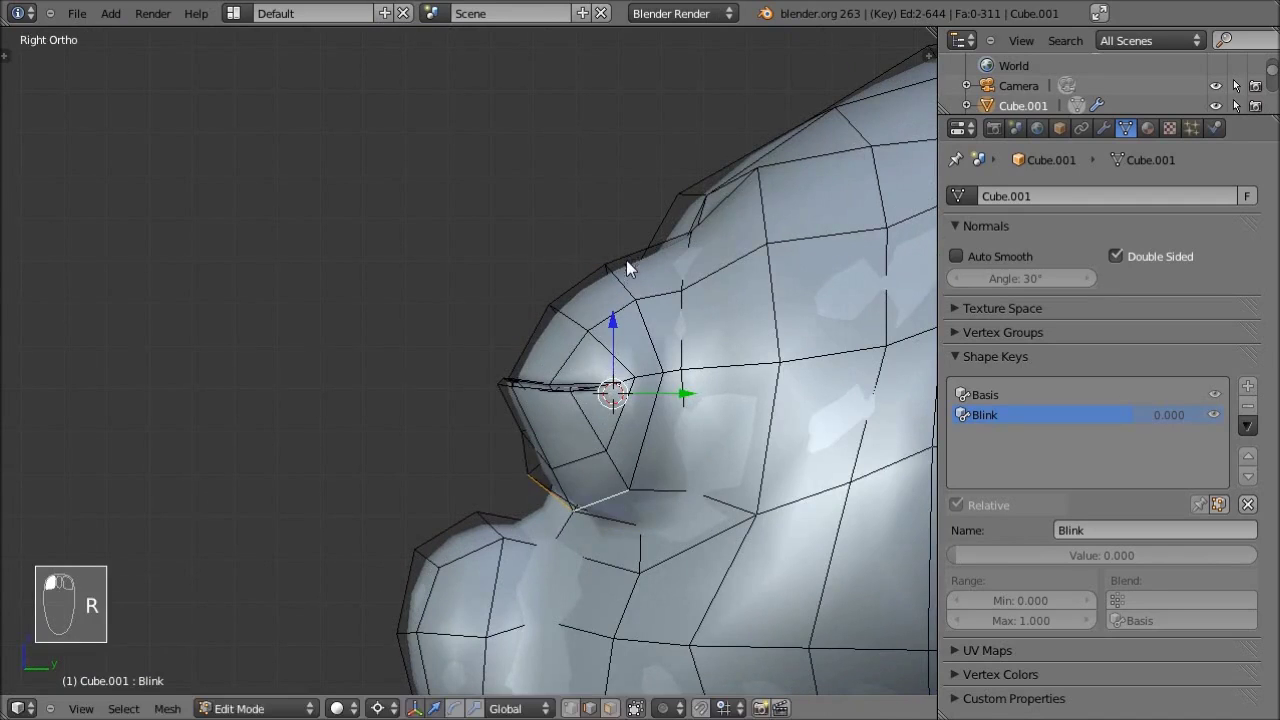
pyautogui.press('g')
pyautogui.click(633, 324)
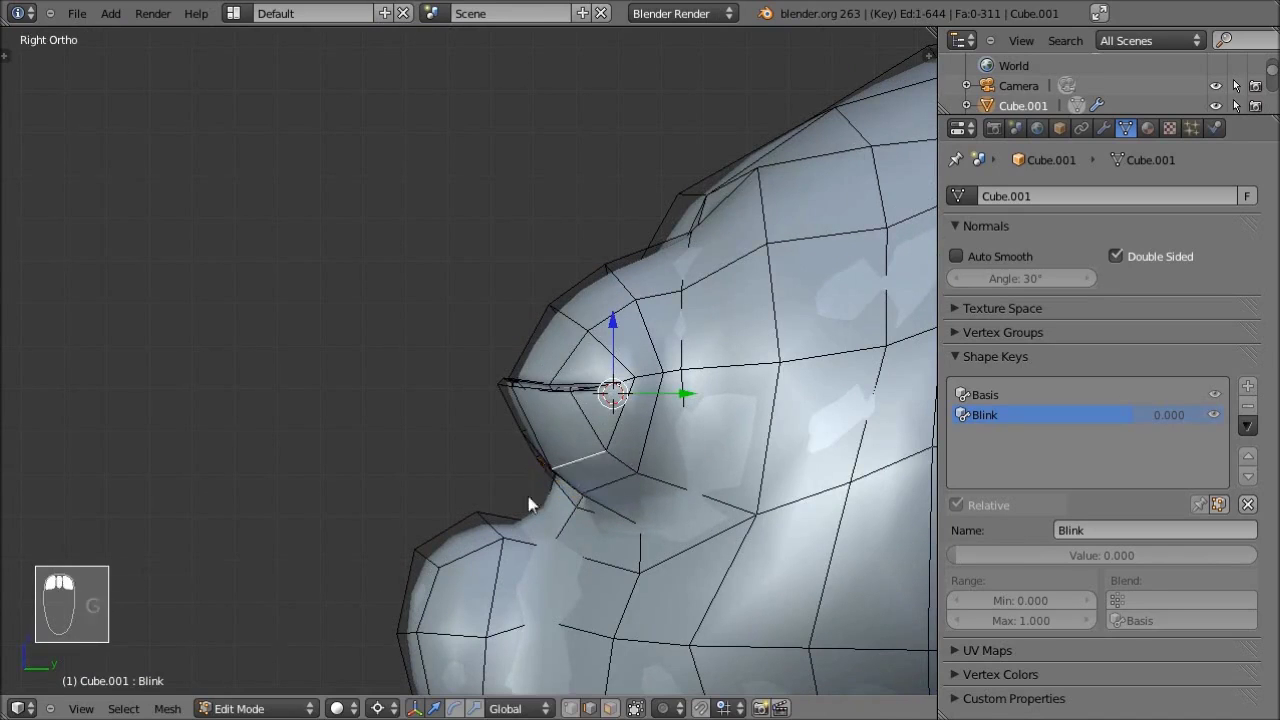
# - Select the lower eyelid's edge row just under the lid rim and rotate it slightly in right view
pyautogui.moveTo(508, 498); pyautogui.dragTo(554, 467, button='middle')
pyautogui.press('KP_3')
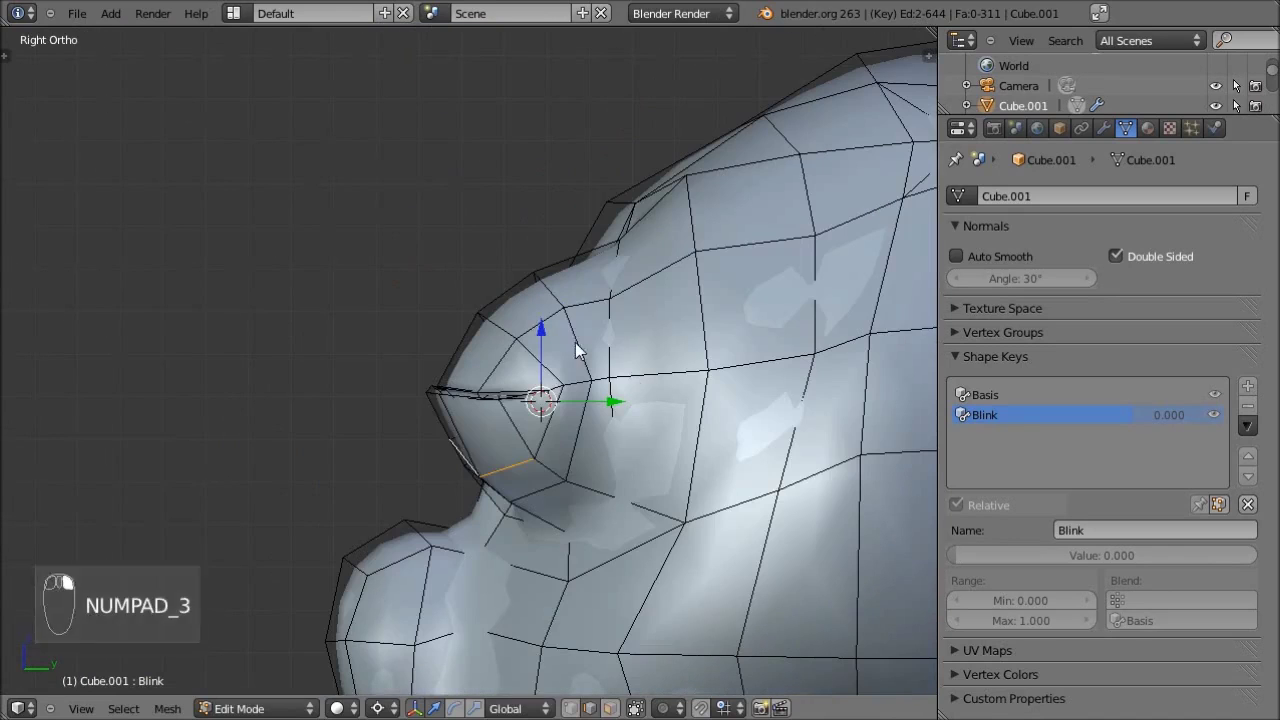
pyautogui.press('r')
pyautogui.click(608, 289)
pyautogui.moveTo(608, 289); pyautogui.dragTo(371, 482, button='middle')
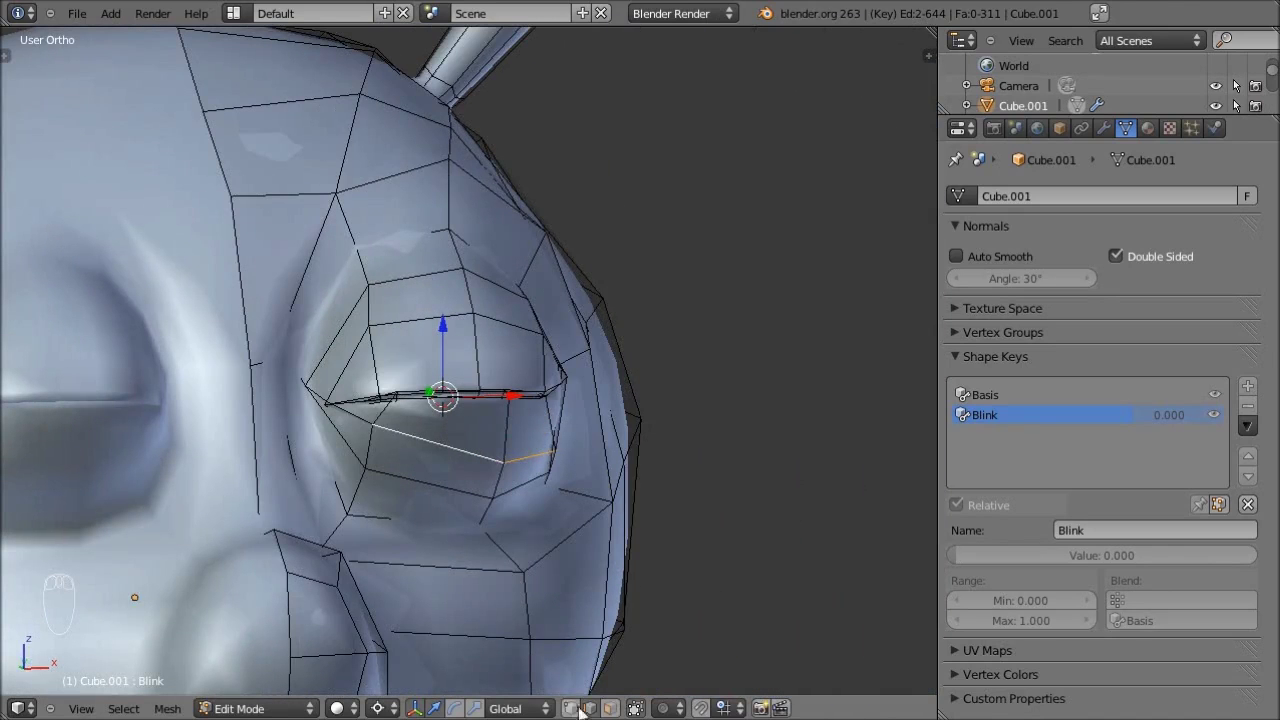
# - In vertex selection and front view, move the inner-corner vertex of the row below the lid rim slightly outward and down
pyautogui.keyDown('alt'); pyautogui.rightClick(342, 388); pyautogui.keyUp('alt')
pyautogui.press('KP_1')
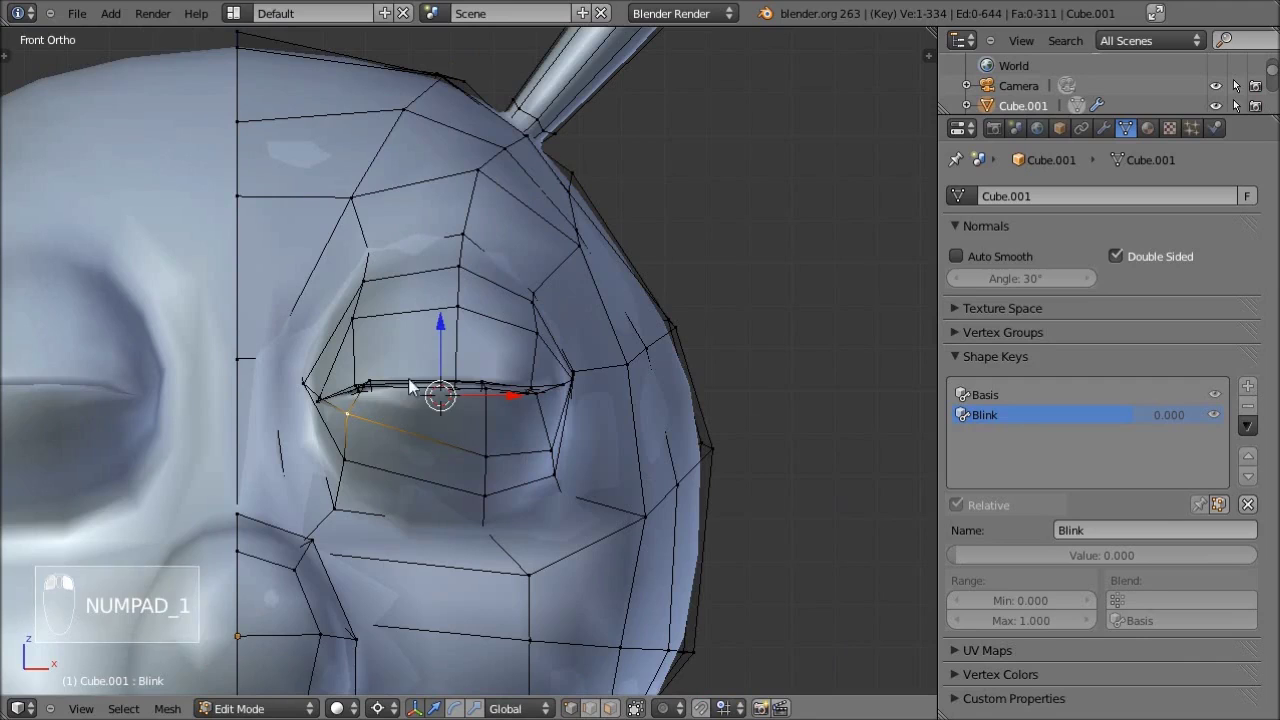
pyautogui.press('h')
pyautogui.hotkey('ctrl', 'z')
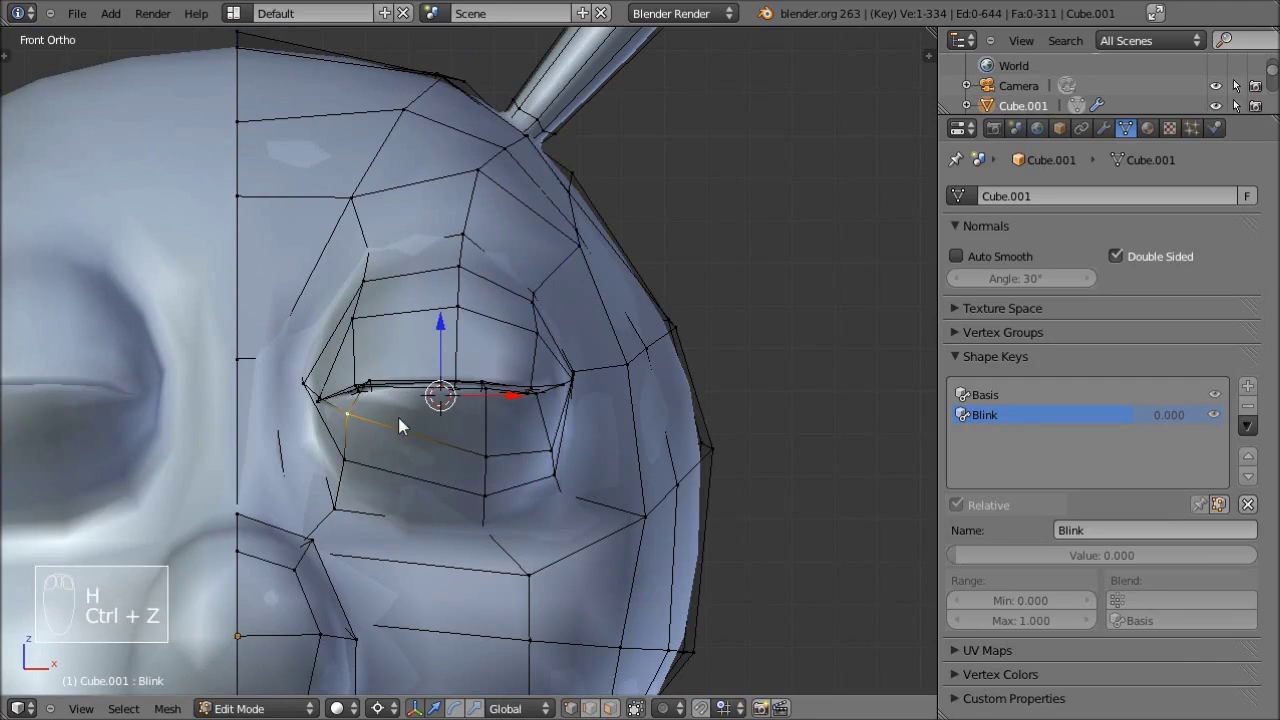
pyautogui.press('g')
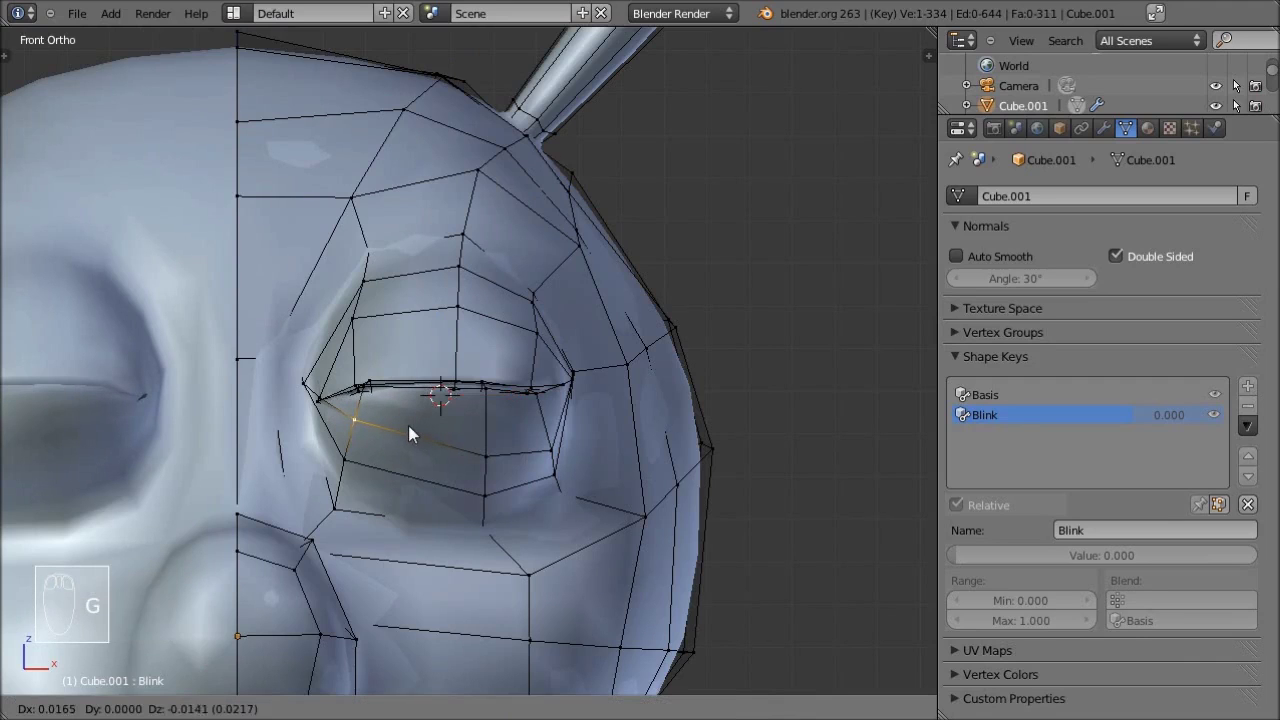
pyautogui.click(410, 427)
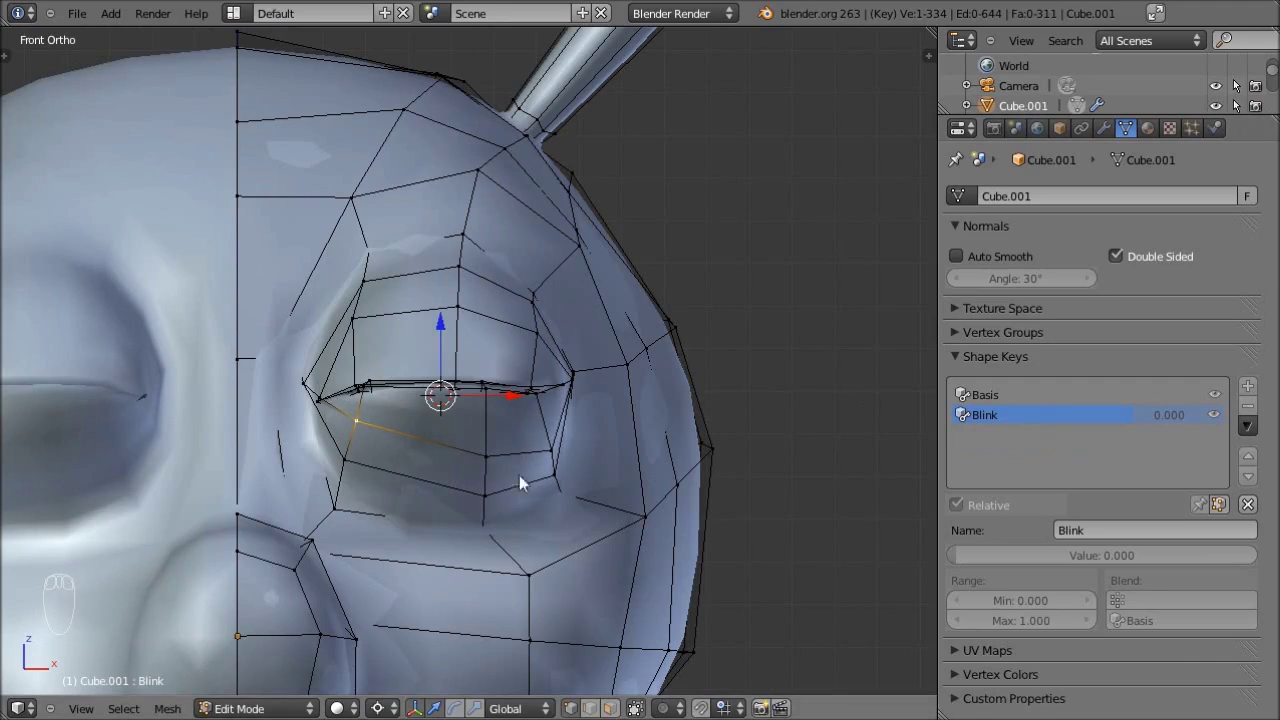
pyautogui.rightClick(348, 462)
pyautogui.press('g')
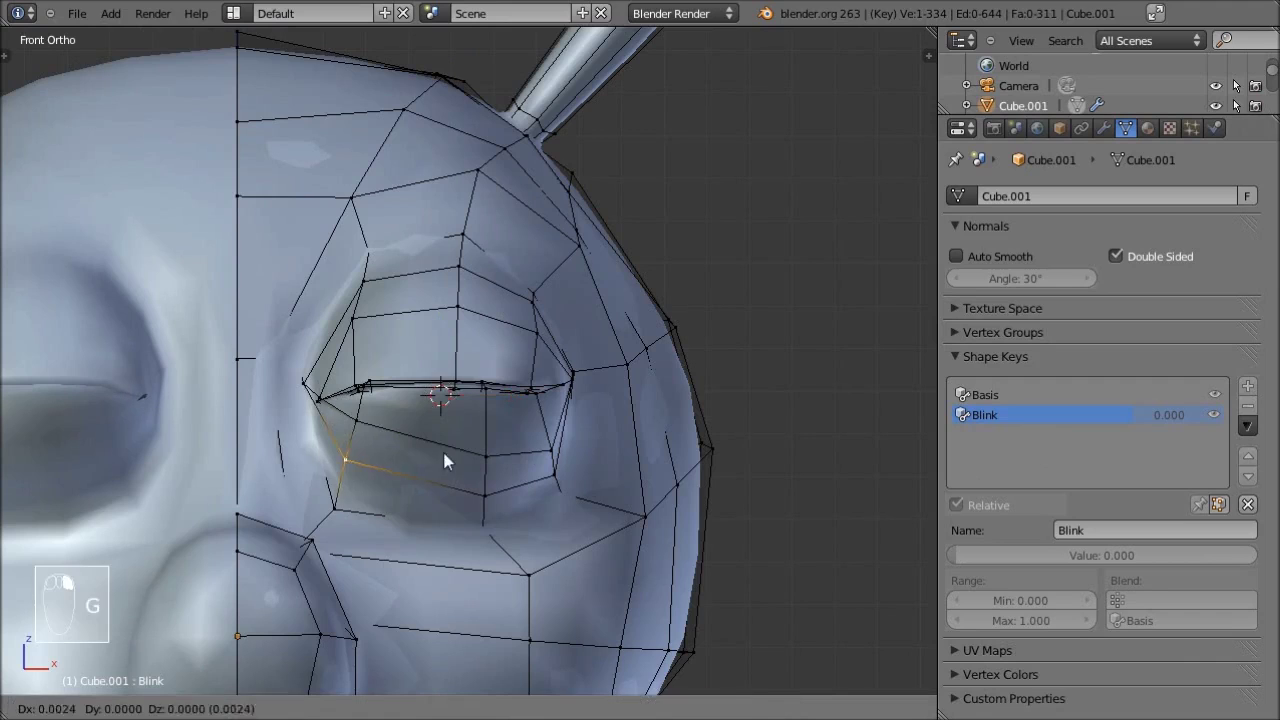
pyautogui.rightClick(444, 451)
# - Inspect the closed lid at an angle, deselect all vertices and return to Object Mode
pyautogui.moveTo(385, 469); pyautogui.dragTo(517, 438, button='middle')
pyautogui.press('Tab')
pyautogui.press('Tab')
pyautogui.press('a')
pyautogui.press('a')
pyautogui.press('a')
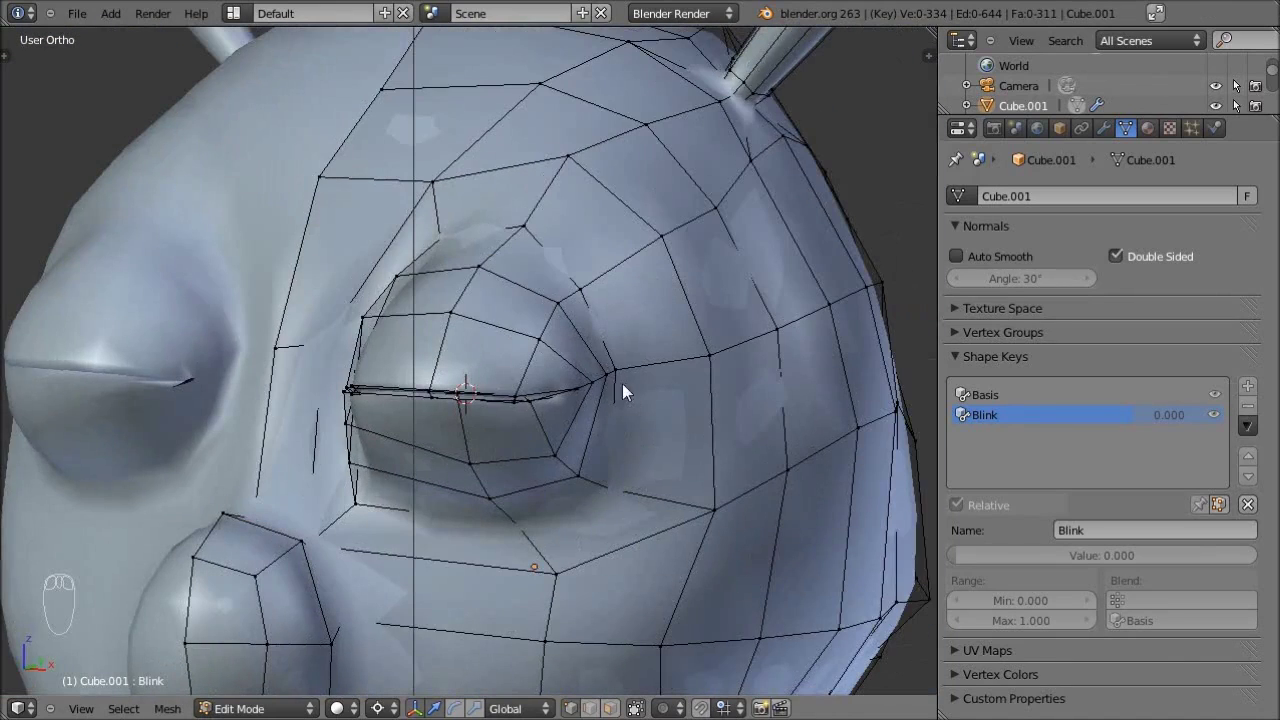
pyautogui.press('Tab')
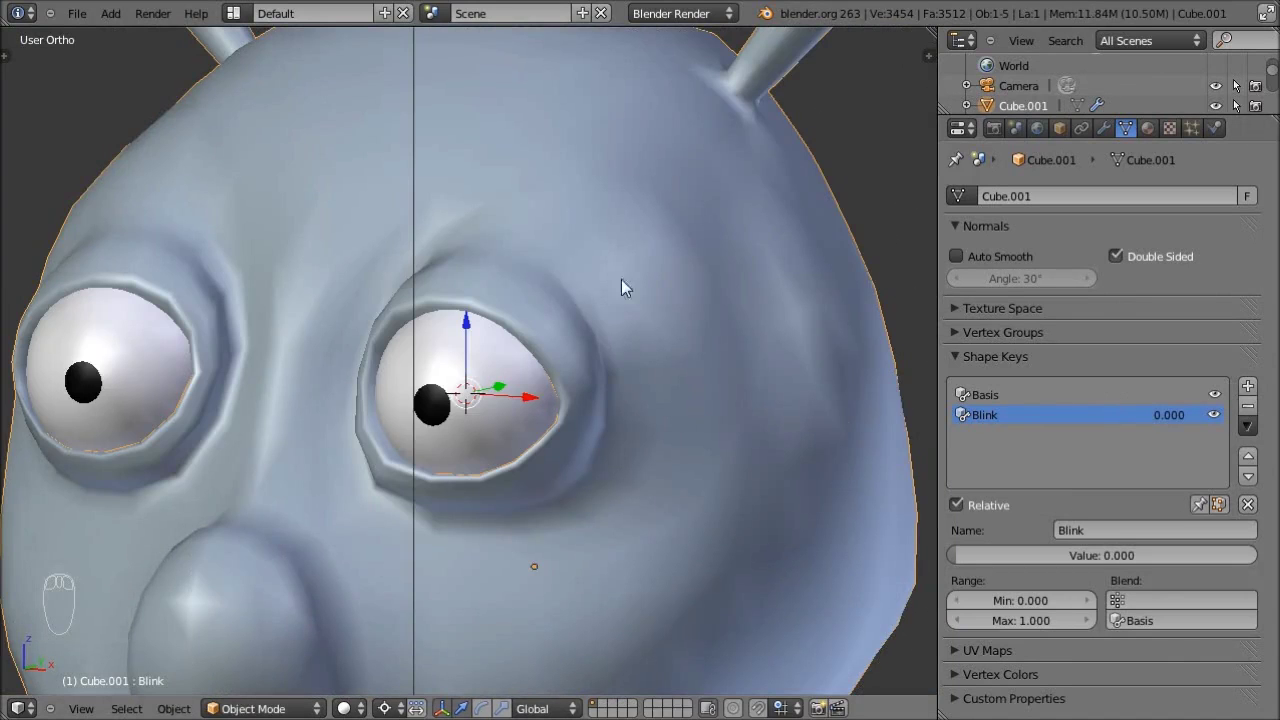
# - Test the Blink shape key on the head at 0.611 and a higher value, viewing the eyelids from the side and front
pyautogui.scroll(-2, 587, 322)
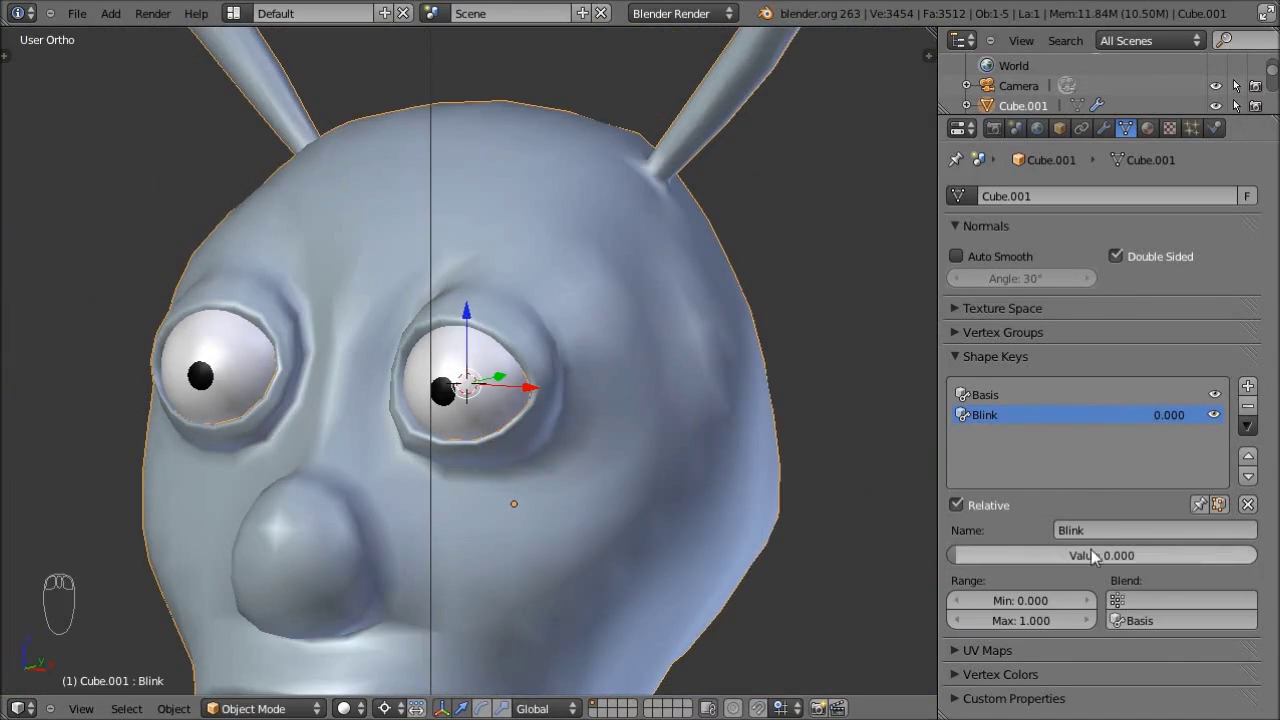
pyautogui.click(988, 393)
pyautogui.click(992, 415)
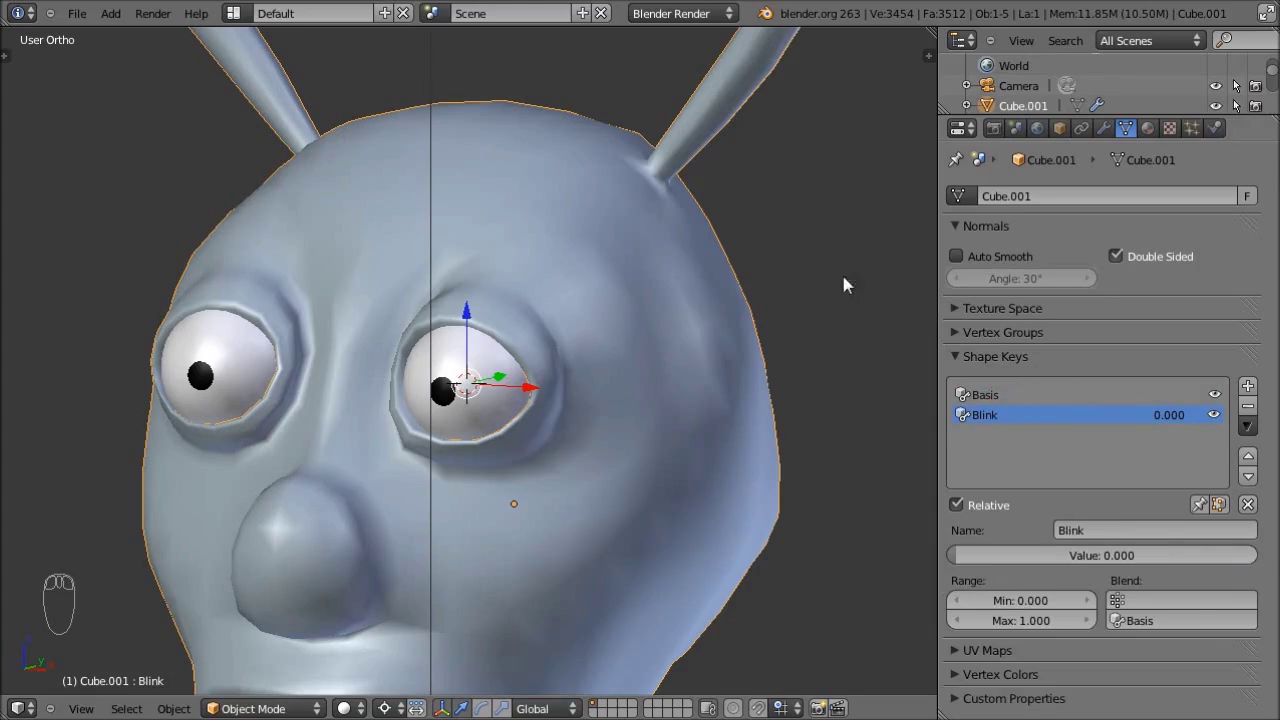
pyautogui.moveTo(981, 554); pyautogui.dragTo(1136, 540)
pyautogui.moveTo(532, 460); pyautogui.dragTo(712, 462, button='middle')
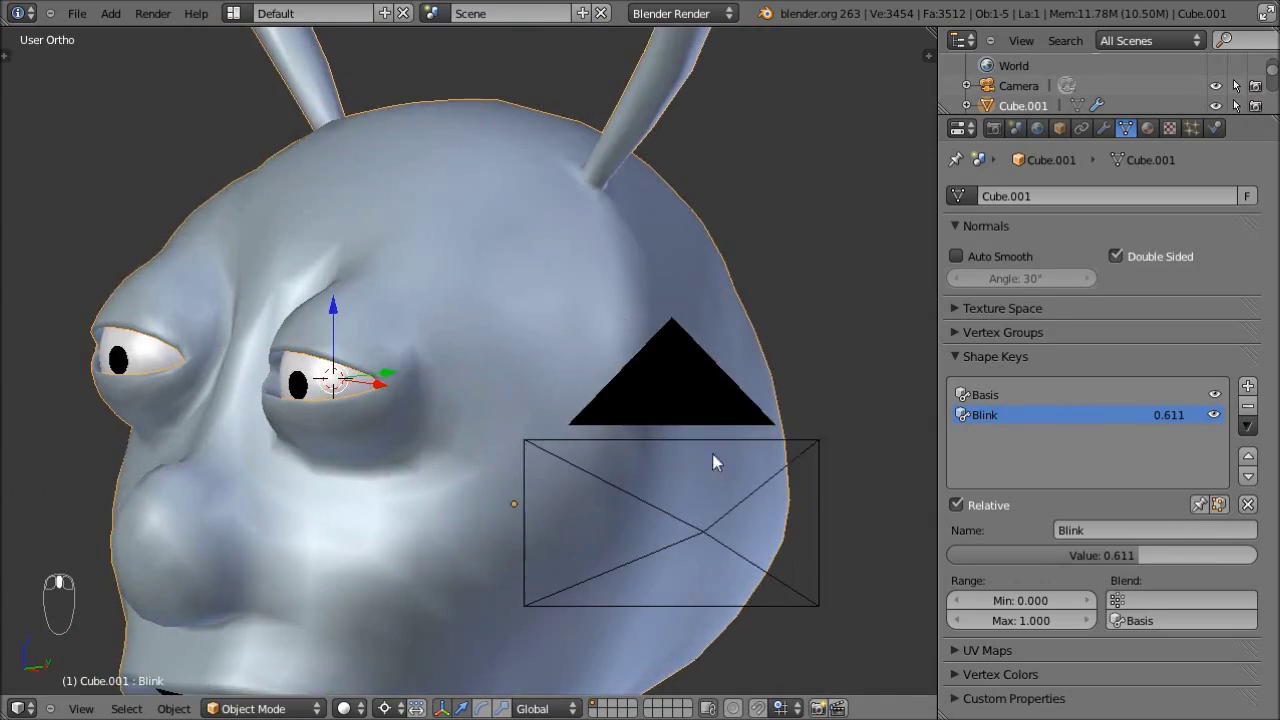
pyautogui.moveTo(420, 377); pyautogui.dragTo(590, 380, button='middle')
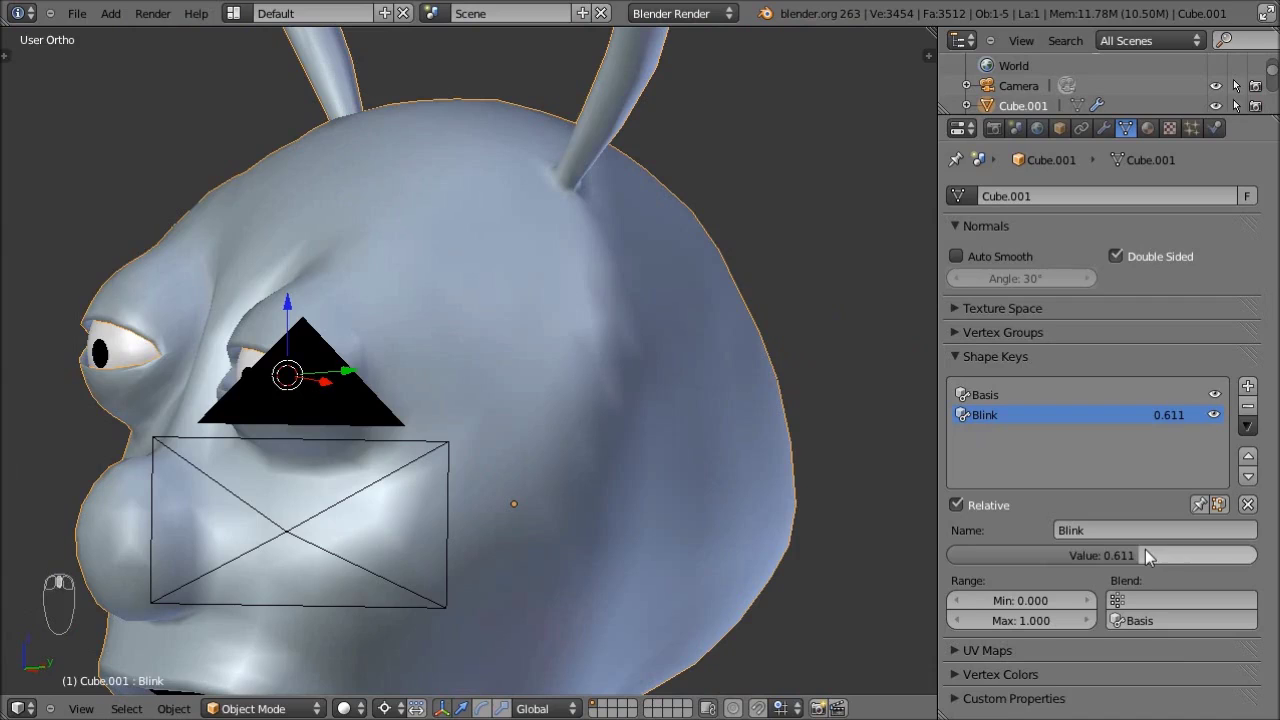
pyautogui.moveTo(1144, 552); pyautogui.dragTo(1185, 548)
pyautogui.moveTo(185, 468); pyautogui.dragTo(425, 440, button='middle')
# - Reset the Blink shape key's value to 0.000 and save the file
pyautogui.moveTo(1189, 553); pyautogui.dragTo(844, 549)
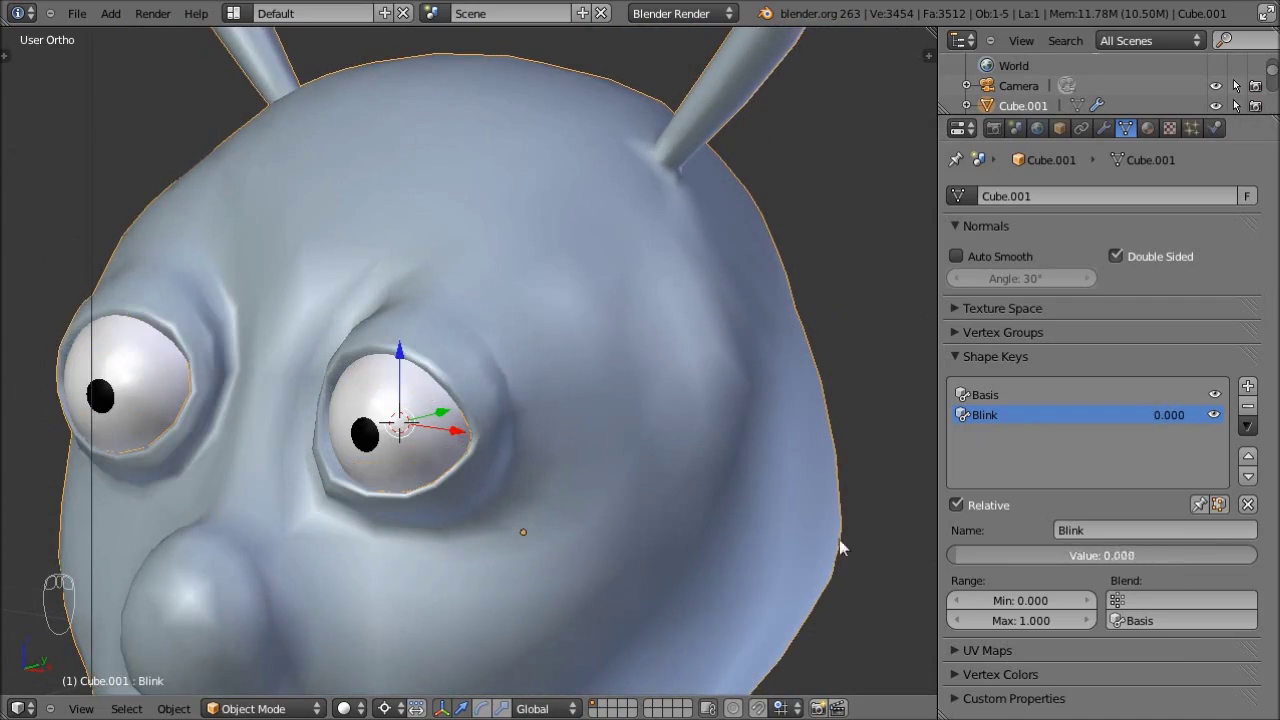
pyautogui.click(77, 16)
pyautogui.click(126, 140)
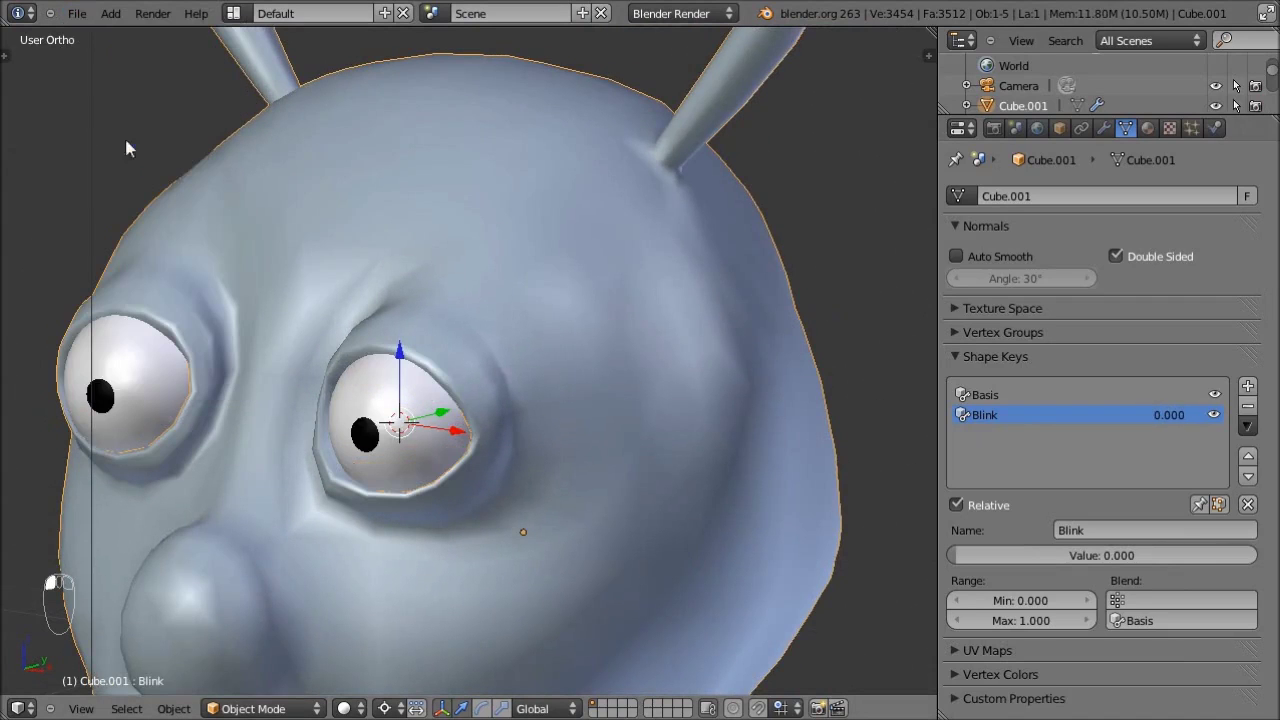
# - Widen the 3D view, split it horizontally and change the lower area to a Timeline
pyautogui.keyDown('shift'); pyautogui.moveTo(496, 417); pyautogui.dragTo(595, 398, button='middle'); pyautogui.keyUp('shift')
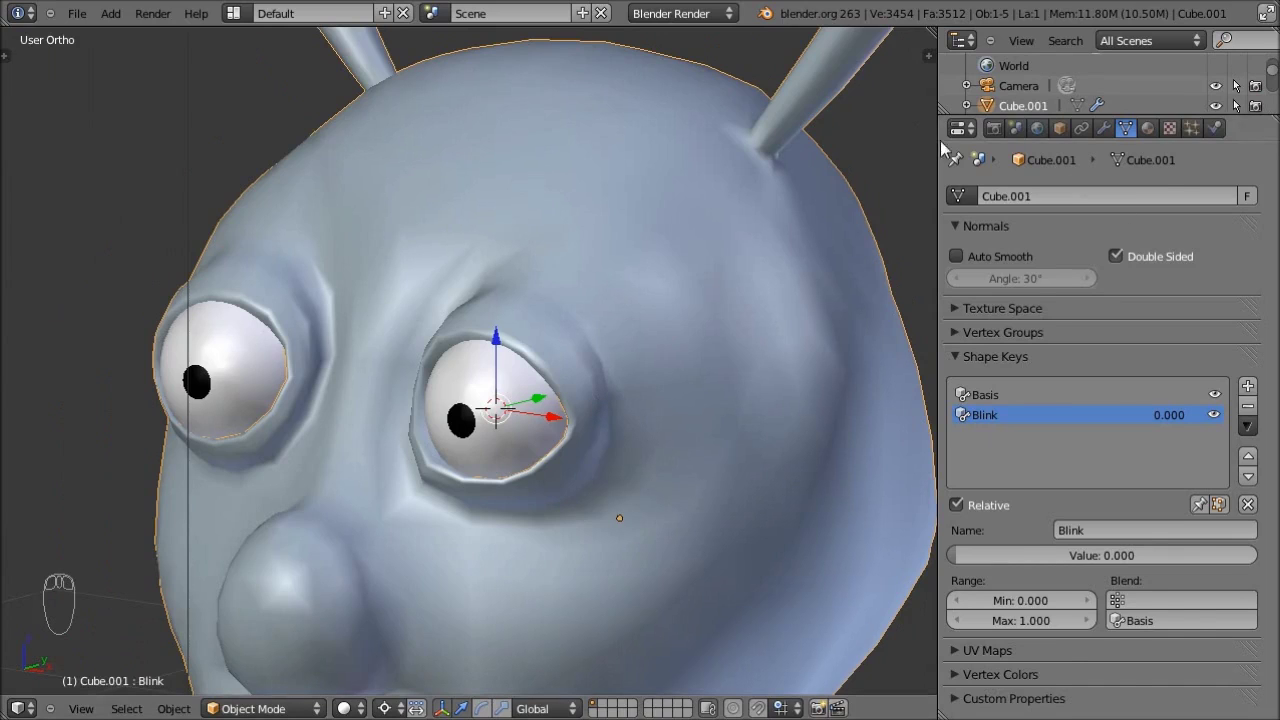
pyautogui.moveTo(937, 139); pyautogui.dragTo(1040, 139)
pyautogui.scroll(-3, 780, 225)
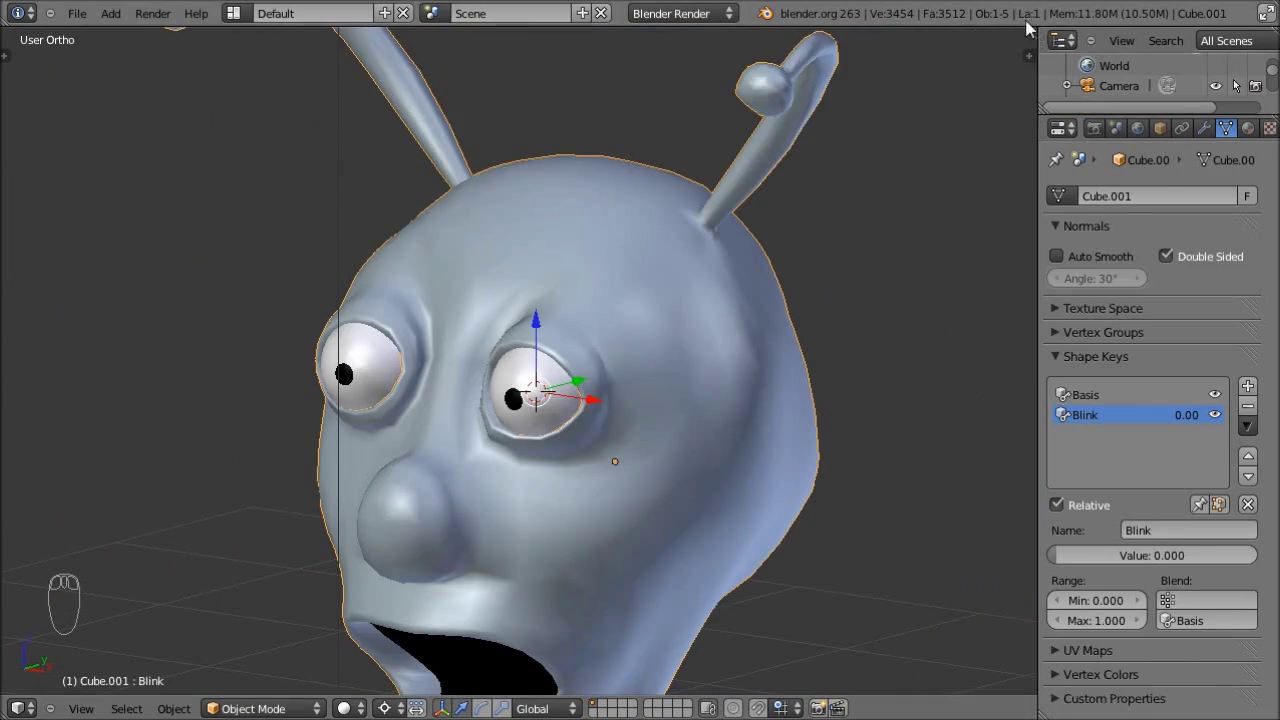
pyautogui.moveTo(1032, 38); pyautogui.dragTo(924, 472)
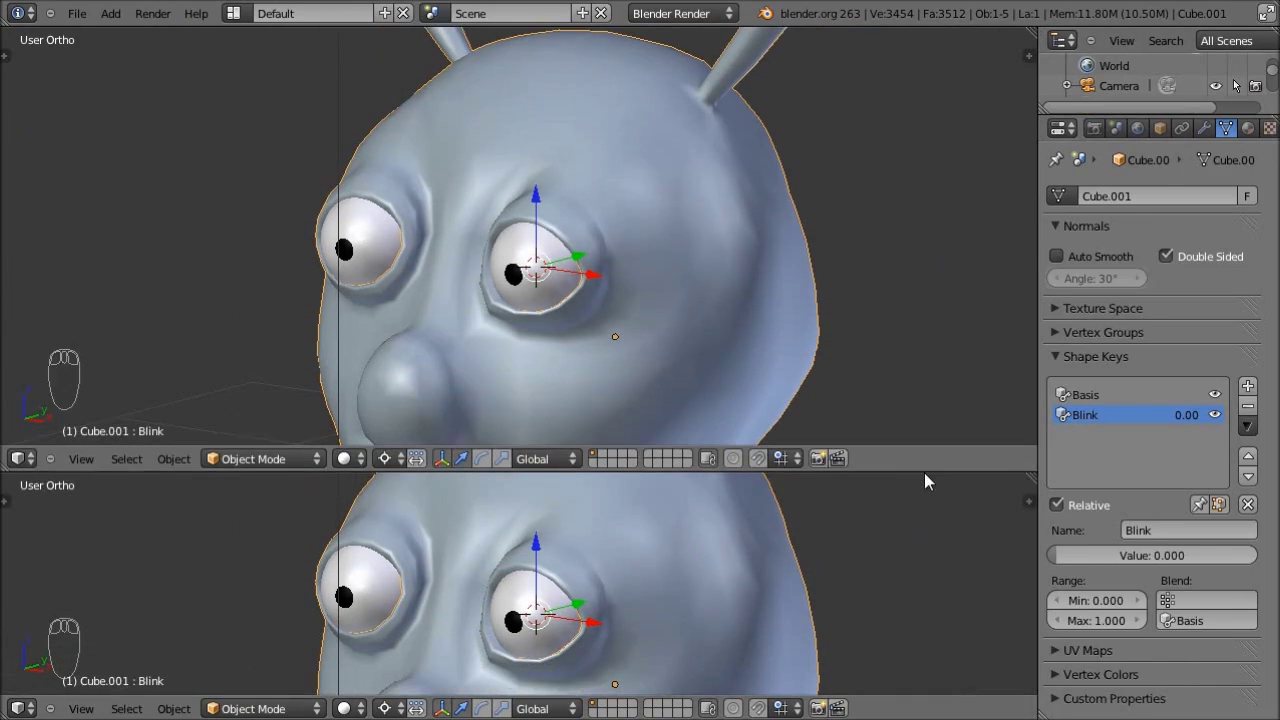
pyautogui.click(30, 708)
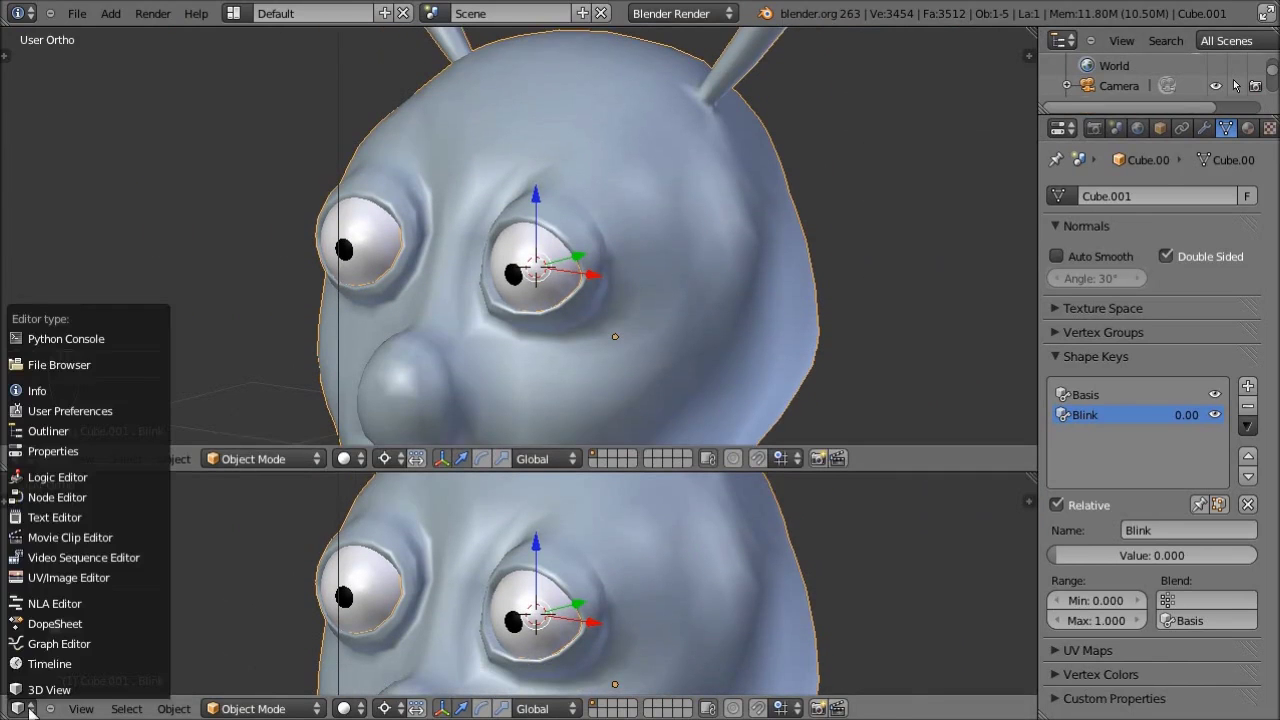
pyautogui.click(52, 664)
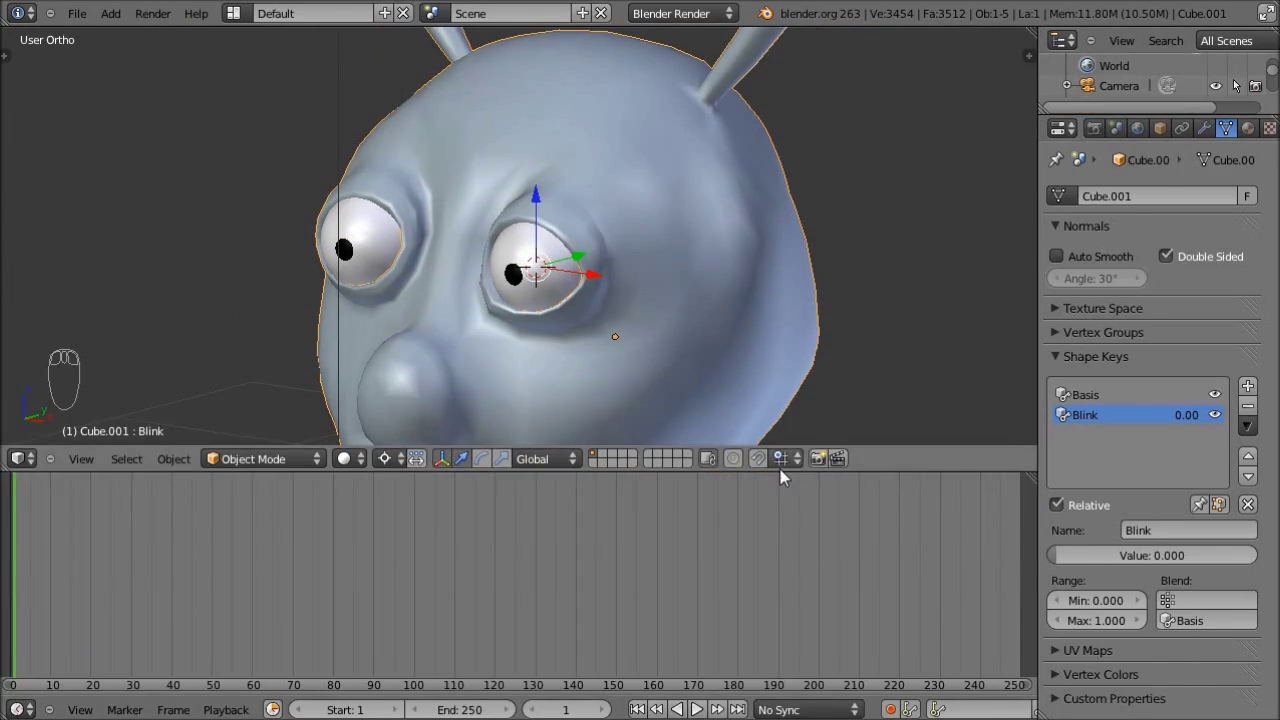
# - Enlarge the Timeline area, split it horizontally and change its lower half to a DopeSheet
pyautogui.moveTo(780, 472); pyautogui.dragTo(940, 424)
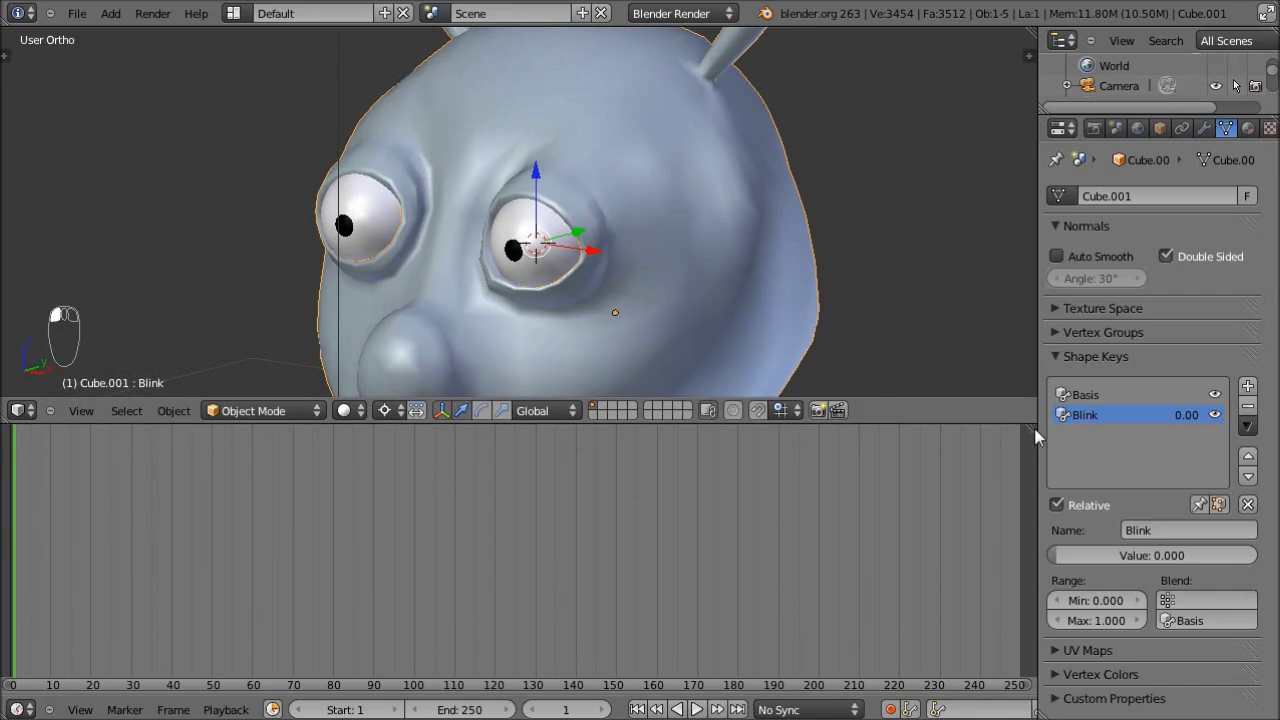
pyautogui.moveTo(1035, 436); pyautogui.dragTo(1017, 552)
pyautogui.click(18, 710)
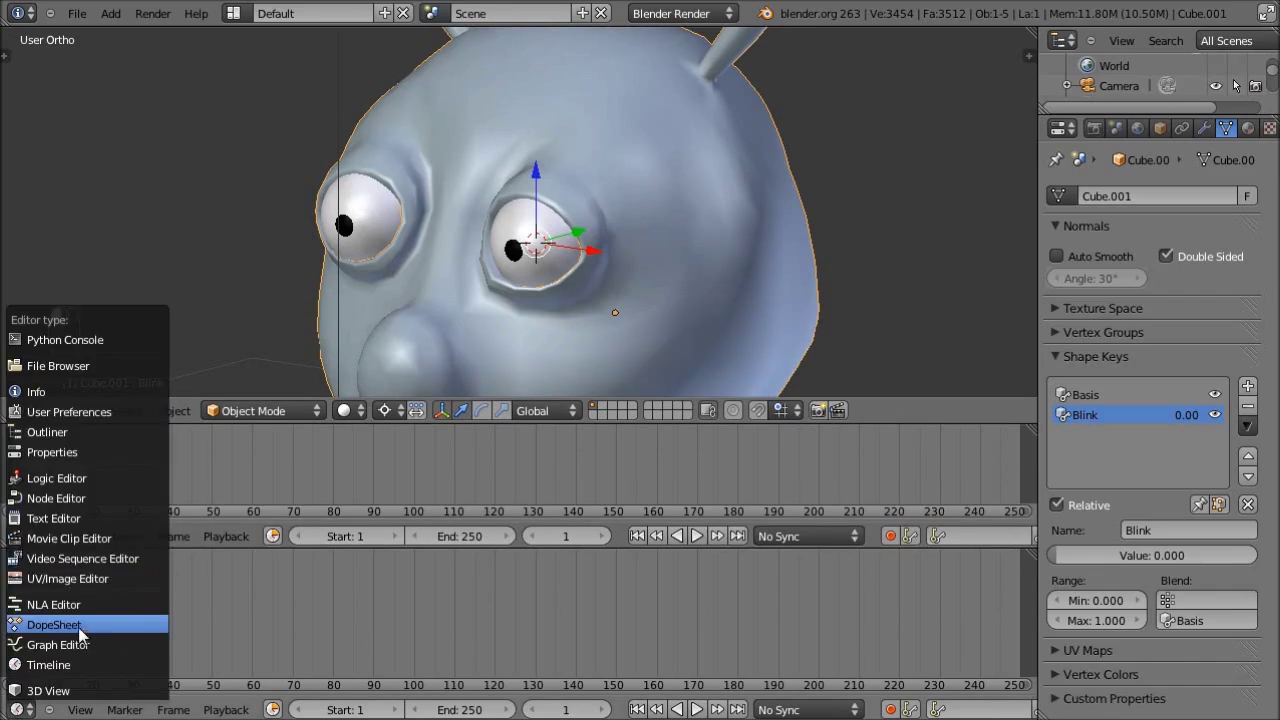
pyautogui.click(76, 628)
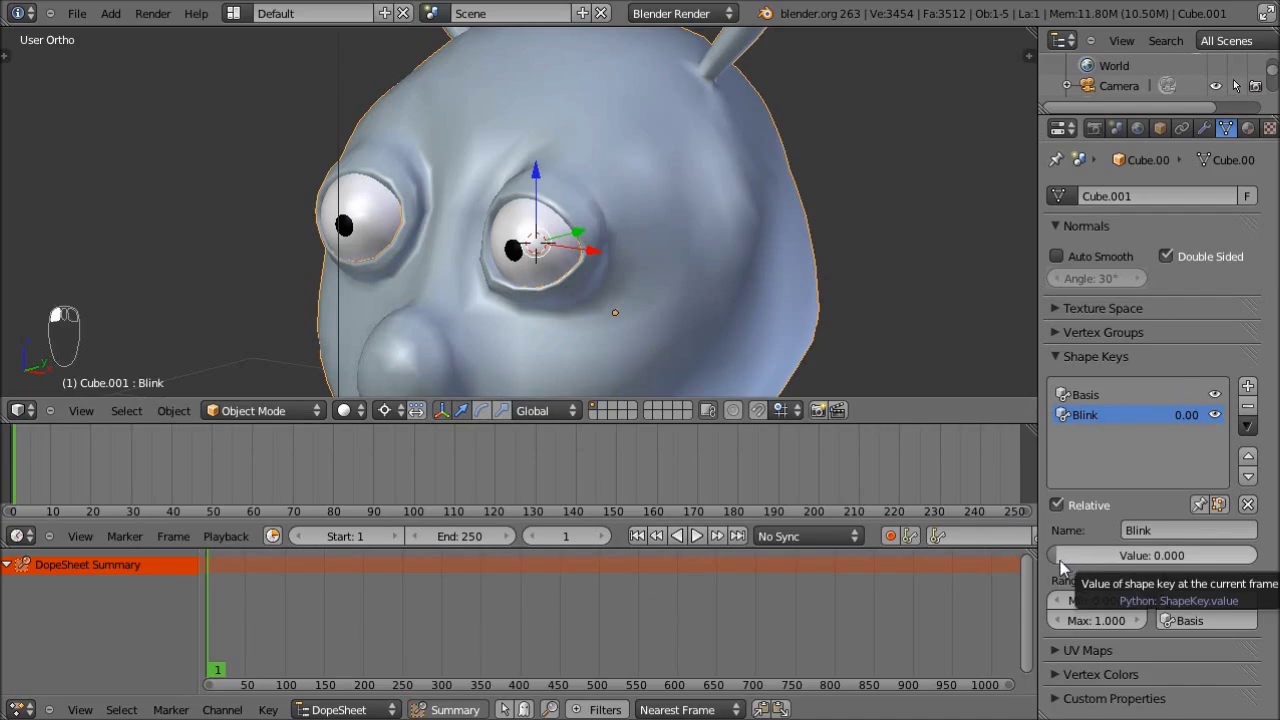
# - Try out the Blink shape key's value and leave it at 0.000
pyautogui.moveTo(1062, 565); pyautogui.dragTo(999, 553)
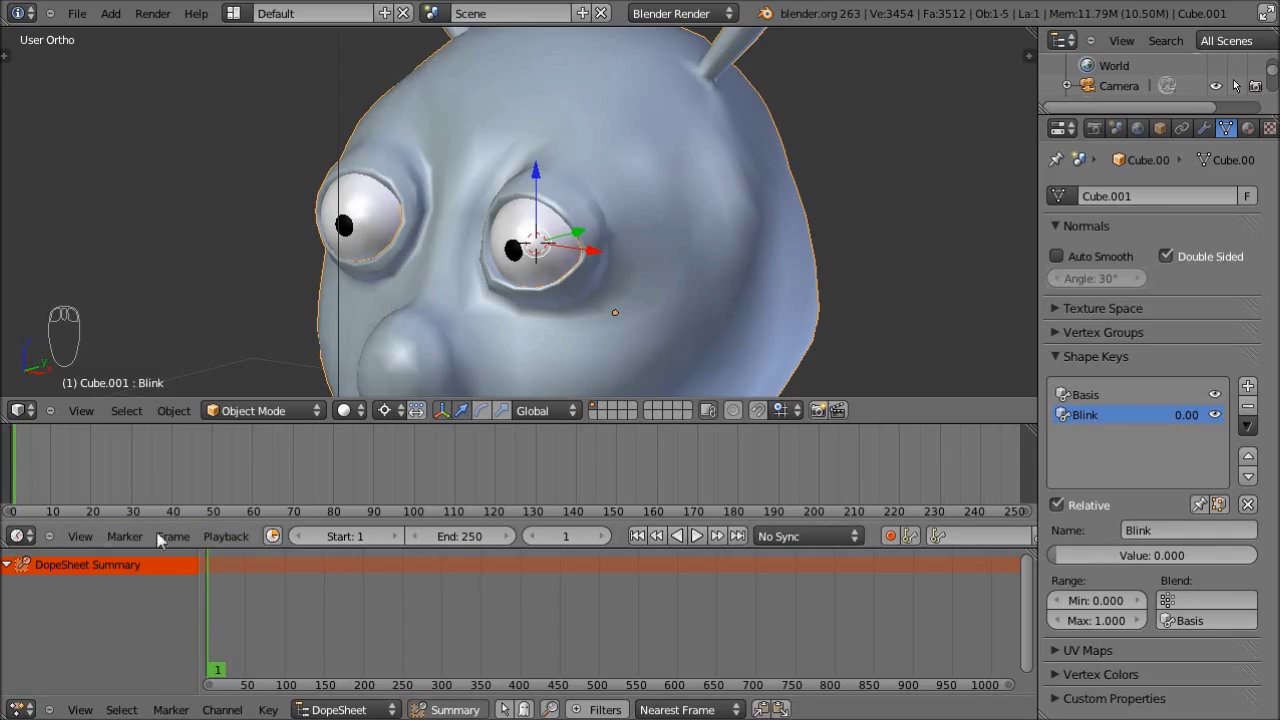
# - Insert a keyframe for the Blink shape key's value of 0.000 at frame 0
pyautogui.moveTo(214, 598); pyautogui.dragTo(171, 597)
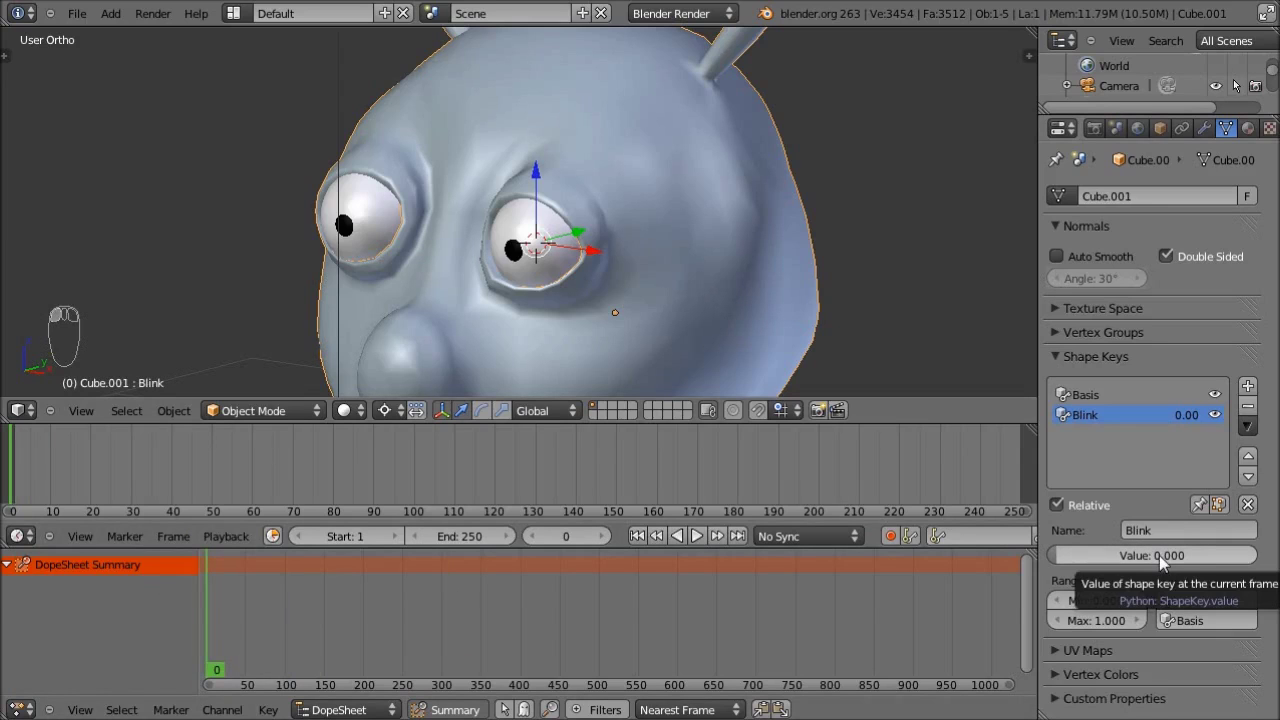
pyautogui.press('i')
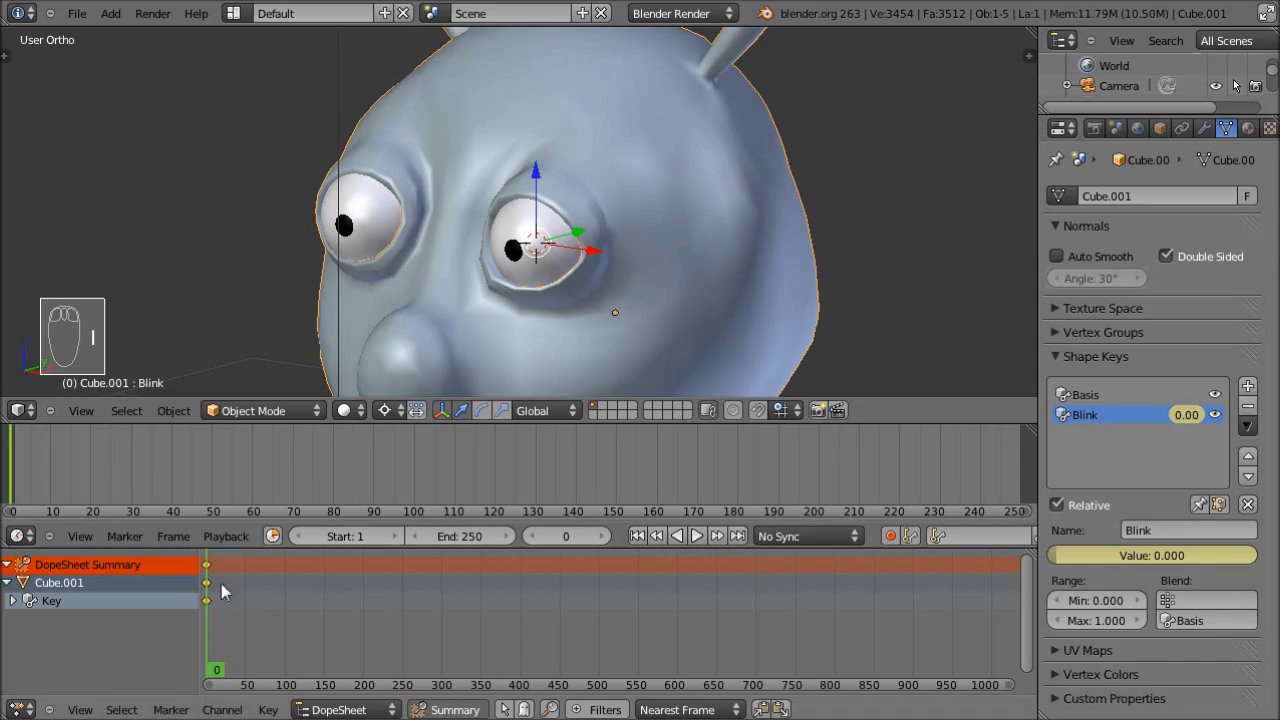
pyautogui.click(39, 466)
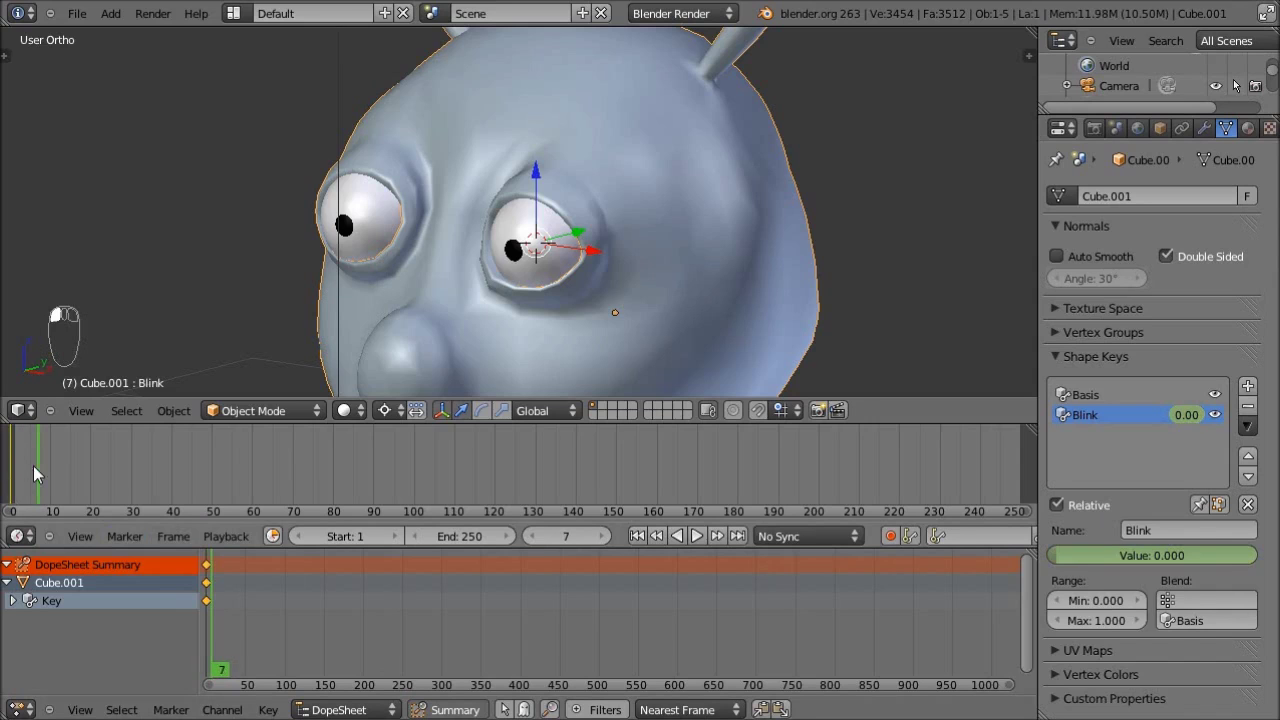
pyautogui.press('Down')
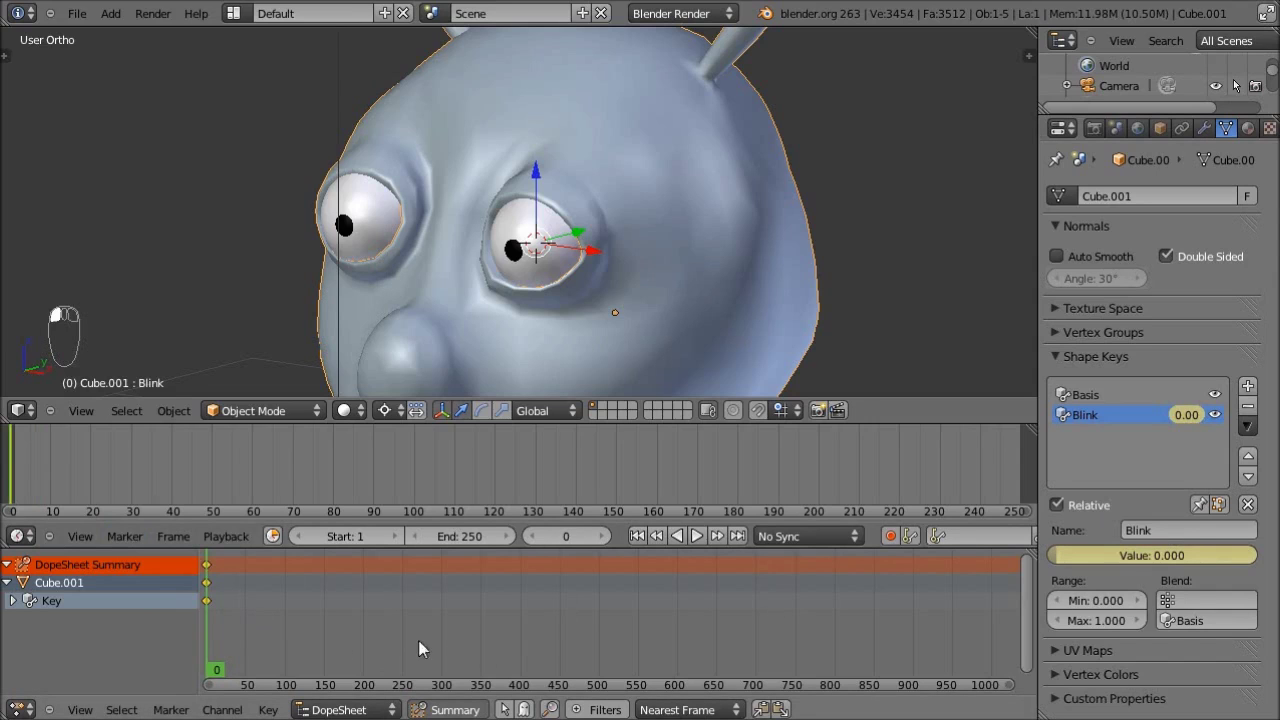
# - Duplicate the frame 0 Blink keyframe and place the copy at frame 30
pyautogui.moveTo(210, 648); pyautogui.dragTo(211, 600)
pyautogui.click(78, 503)
pyautogui.moveTo(78, 503); pyautogui.dragTo(130, 495)
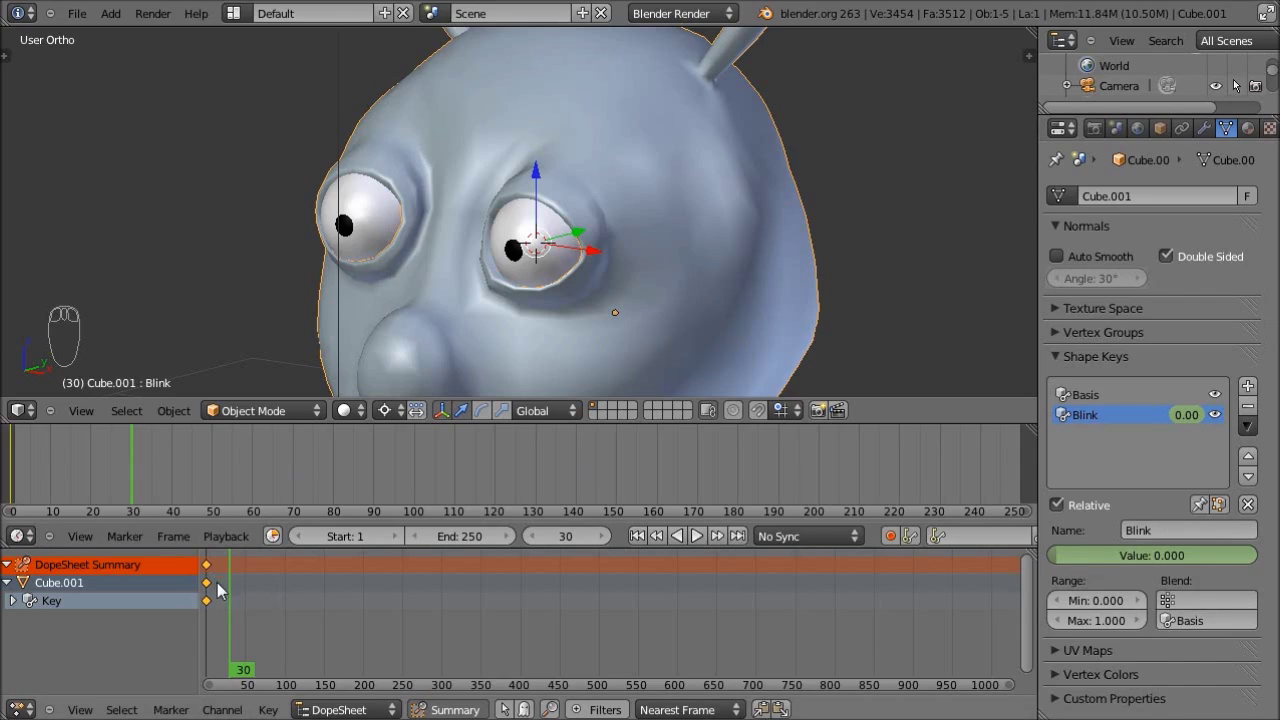
pyautogui.hotkey('shift', 'd')
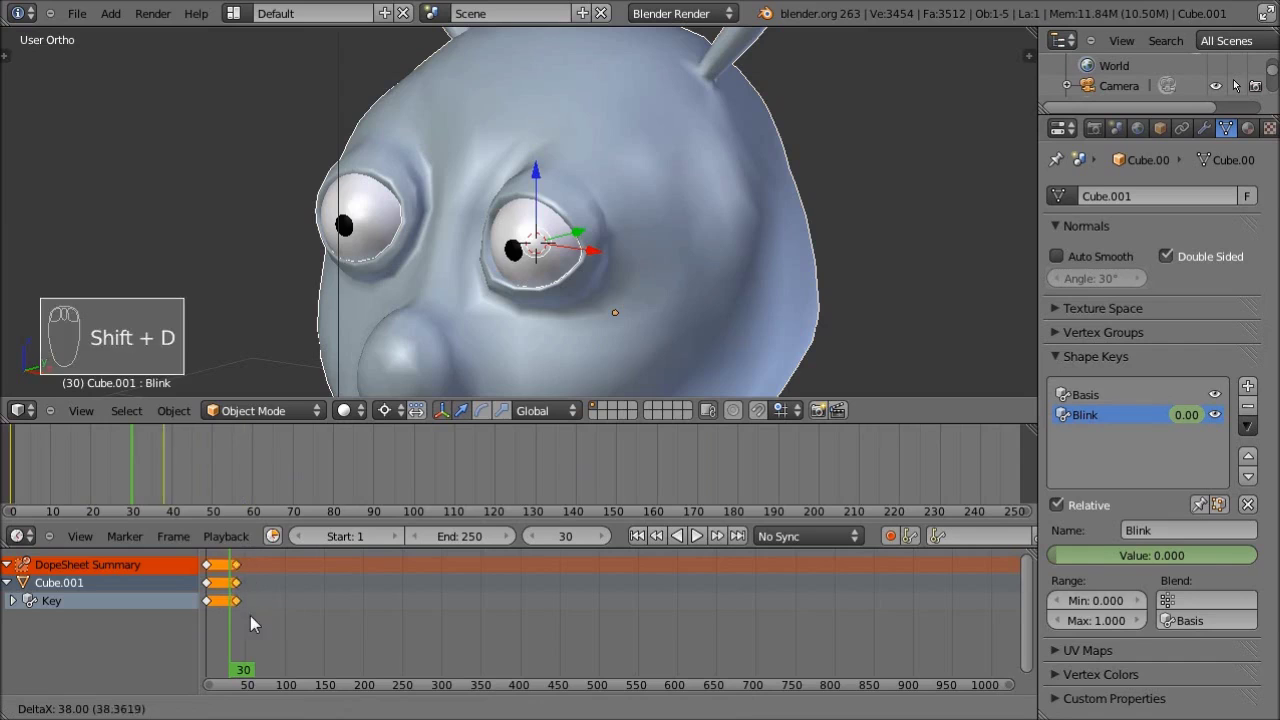
pyautogui.click(245, 618)
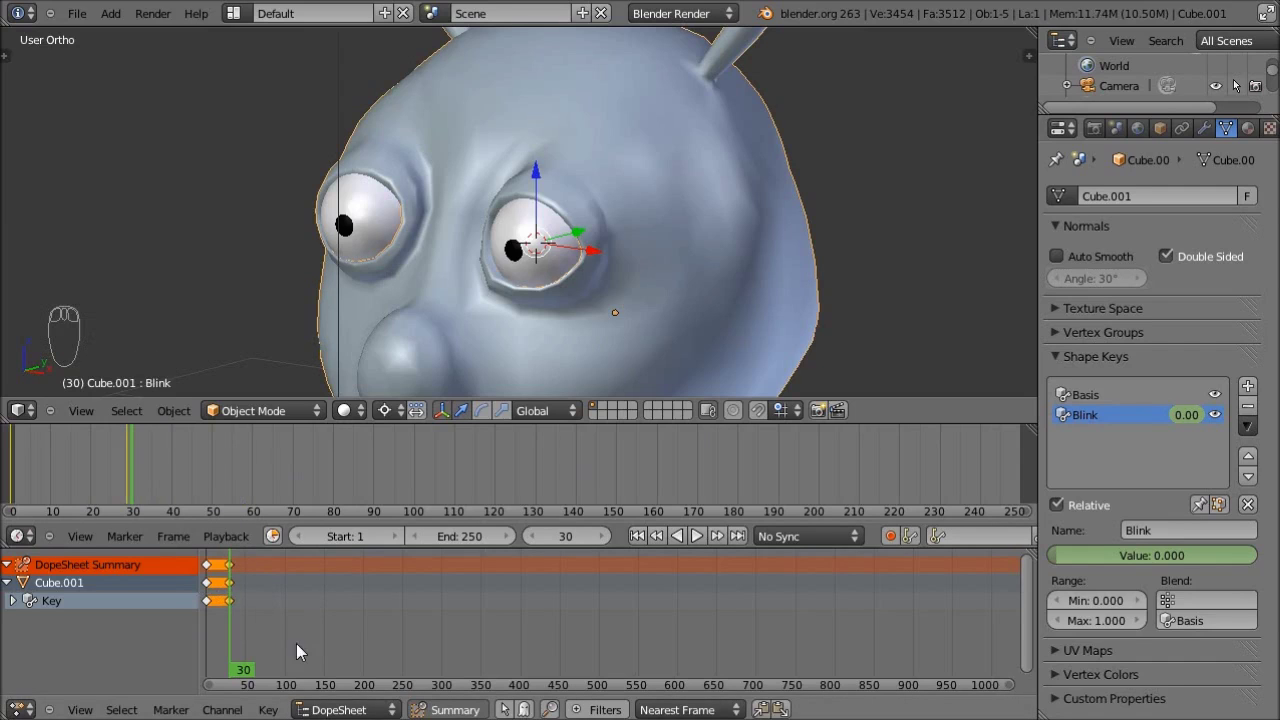
pyautogui.press('g')
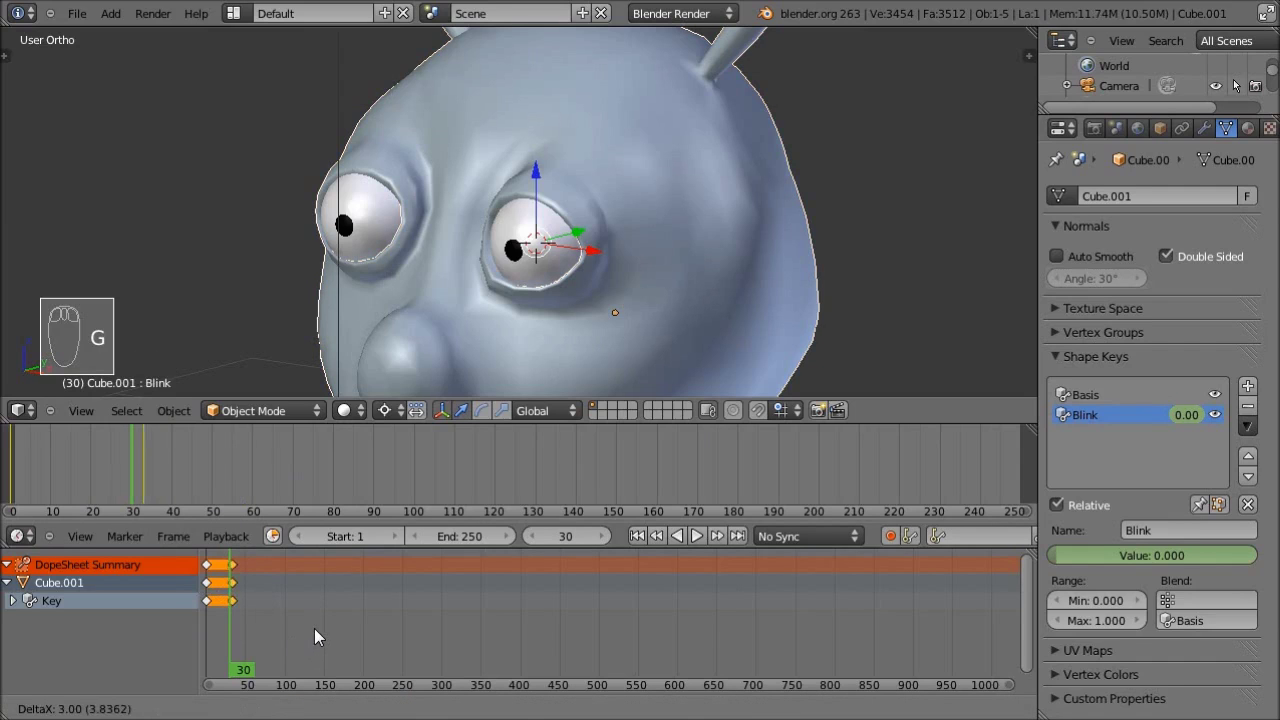
pyautogui.click(312, 628)
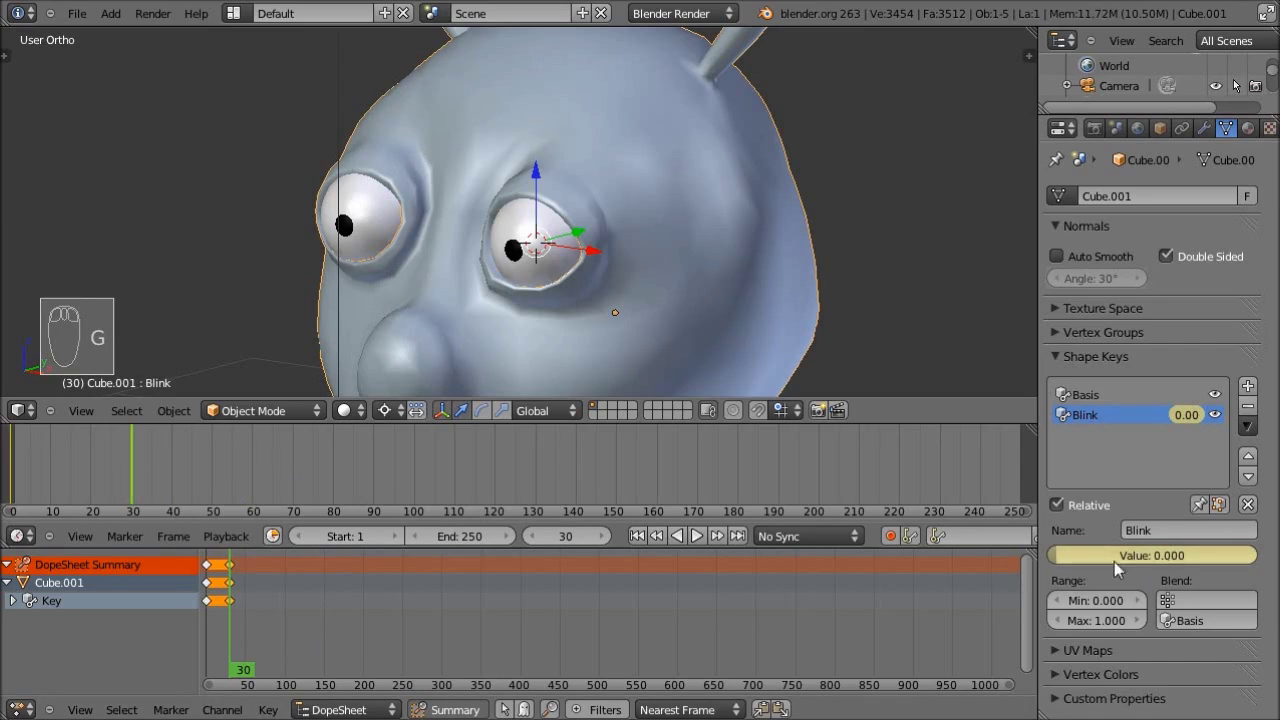
# - Try moving the duplicated Blink keyframe to about frame 48, and return it to frame 30
pyautogui.press('g')
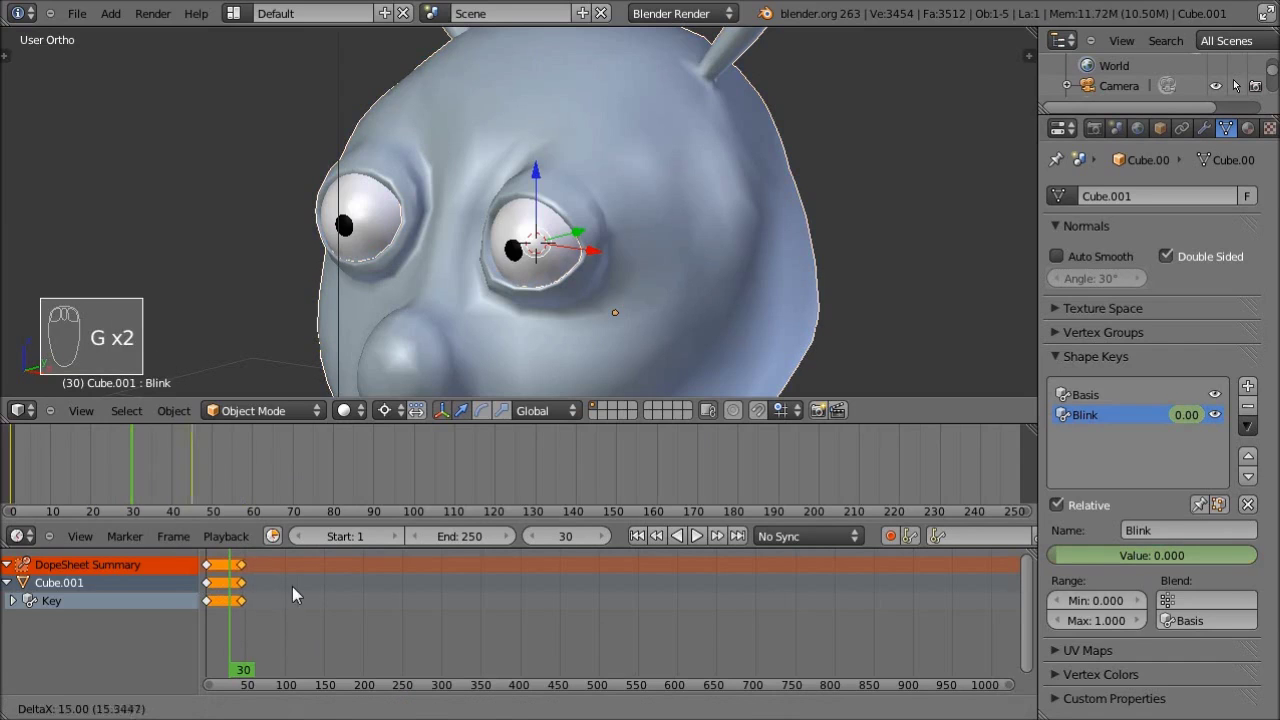
pyautogui.click(294, 586)
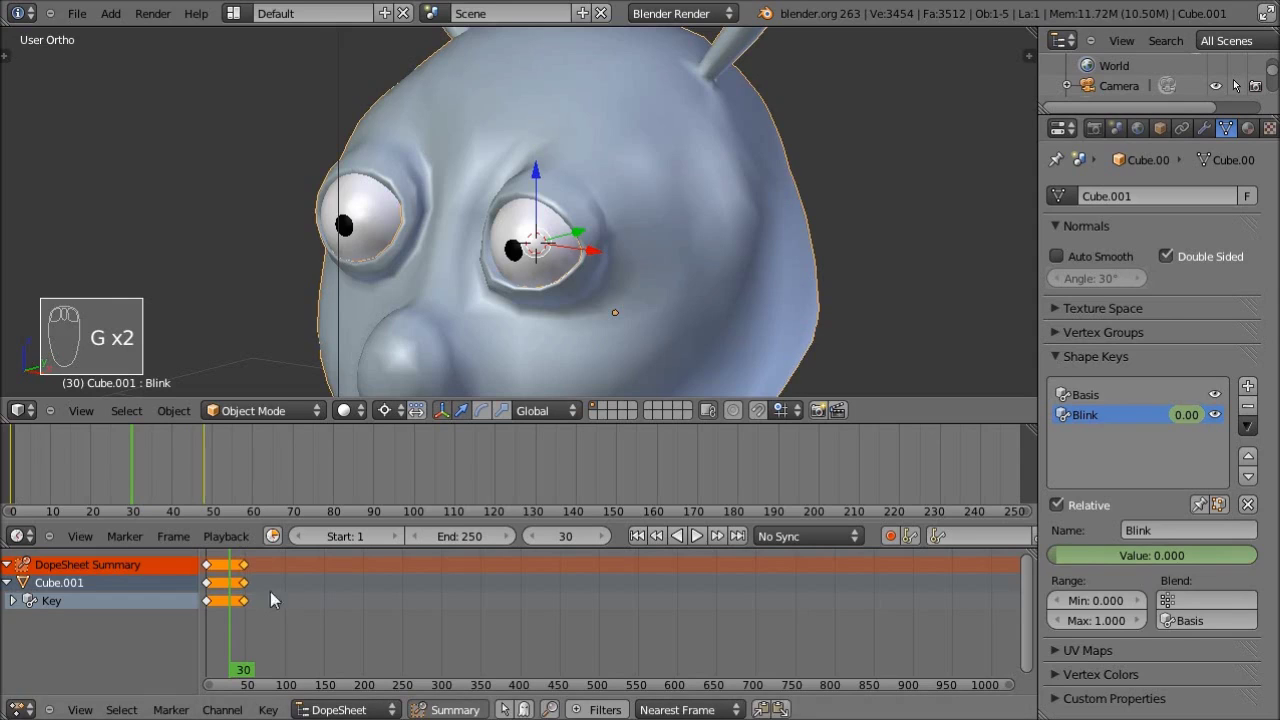
pyautogui.press('g')
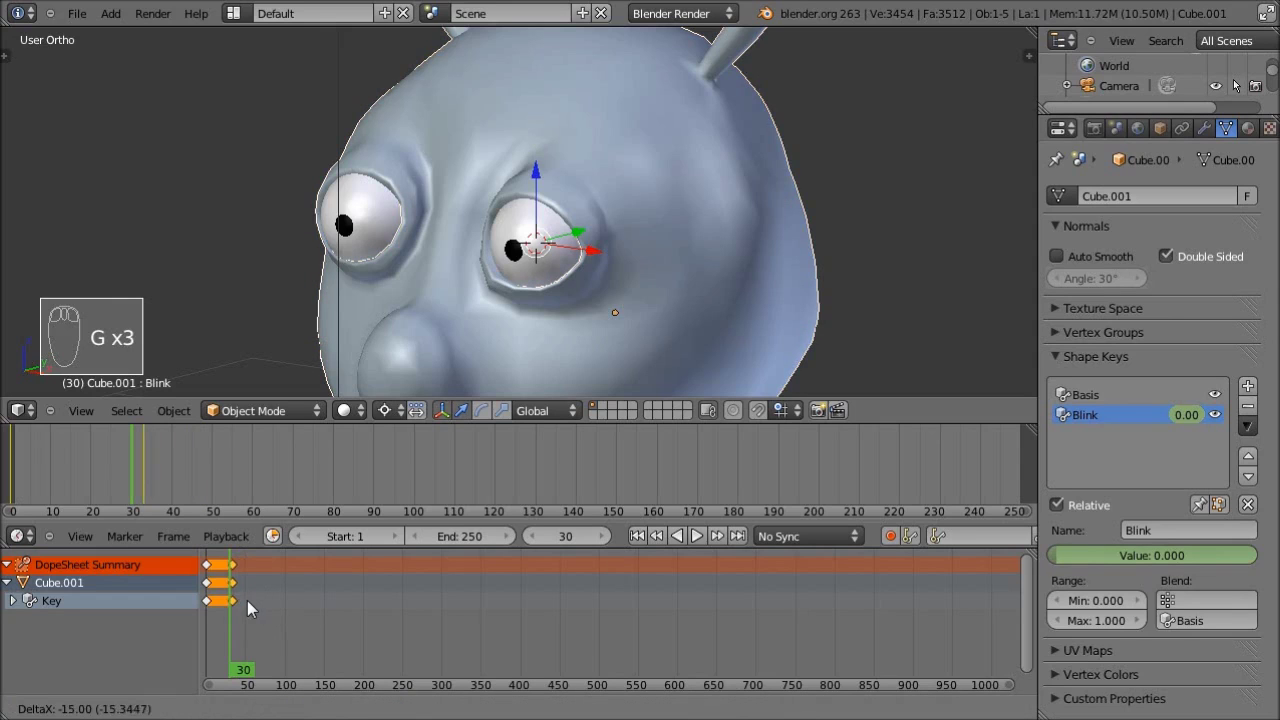
pyautogui.click(246, 600)
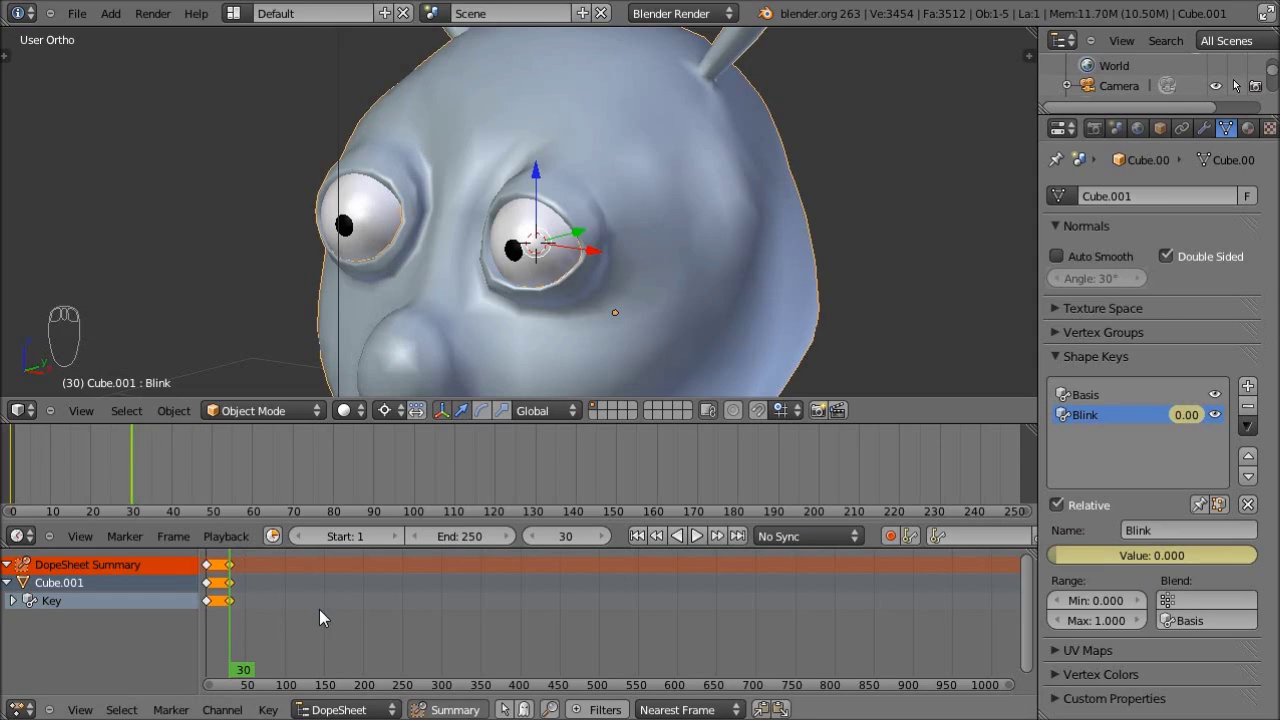
# - Set the Blink shape key's value to 1.000 at frame 35 and insert a keyframe for it
pyautogui.press('Right')
pyautogui.press('Right')
pyautogui.press('Right')
pyautogui.press('Right')
pyautogui.press('Right')
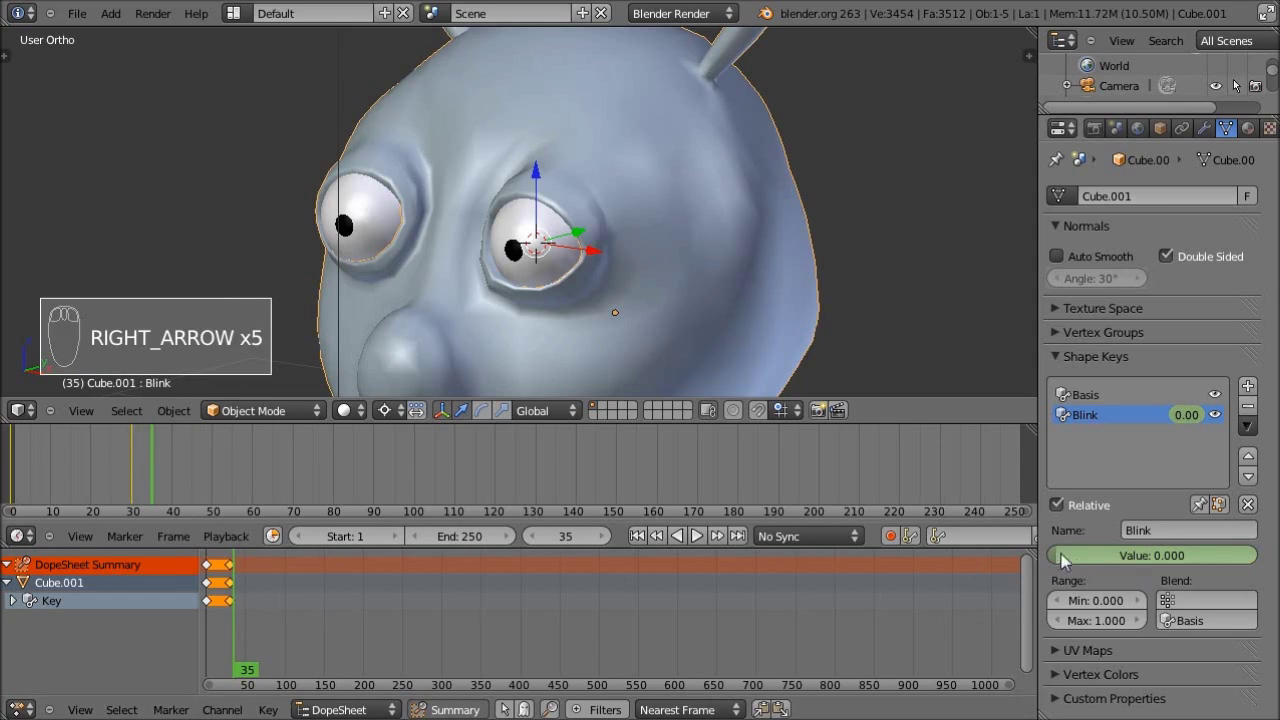
pyautogui.moveTo(1064, 557); pyautogui.dragTo(1270, 553)
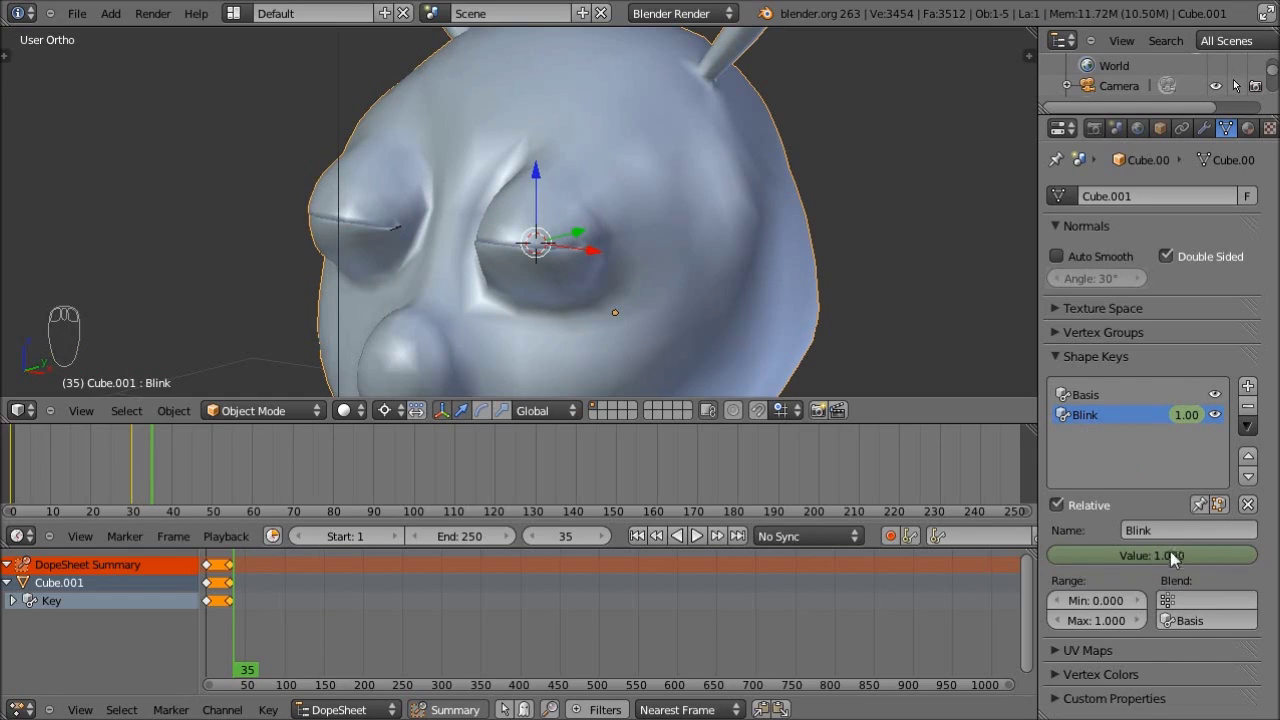
pyautogui.press('i')
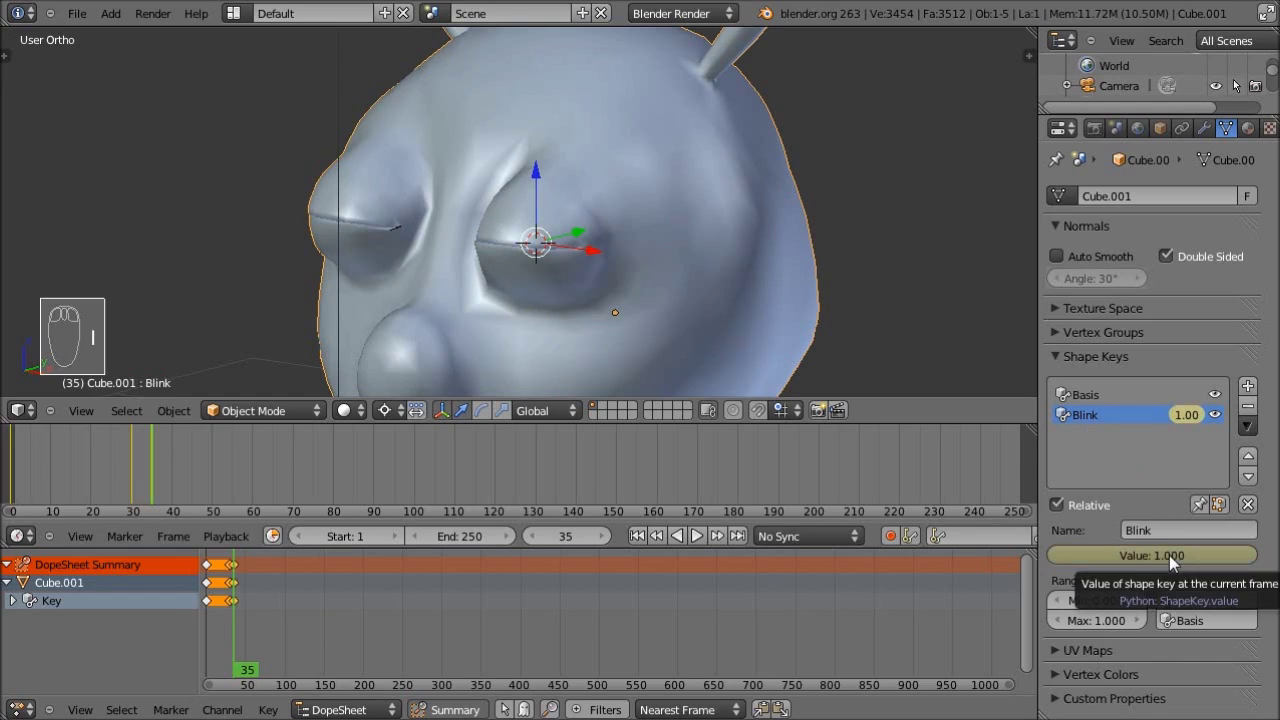
# - Examine the Blink keyframes in the DopeSheet, scrub from frame 35 back to frame 30 and inspect the head's eyes and mouth
pyautogui.moveTo(261, 613); pyautogui.dragTo(522, 600, button='middle')
pyautogui.scroll(3, 426, 578)
pyautogui.moveTo(426, 578); pyautogui.dragTo(398, 598, button='middle')
pyautogui.scroll(1, 394, 597)
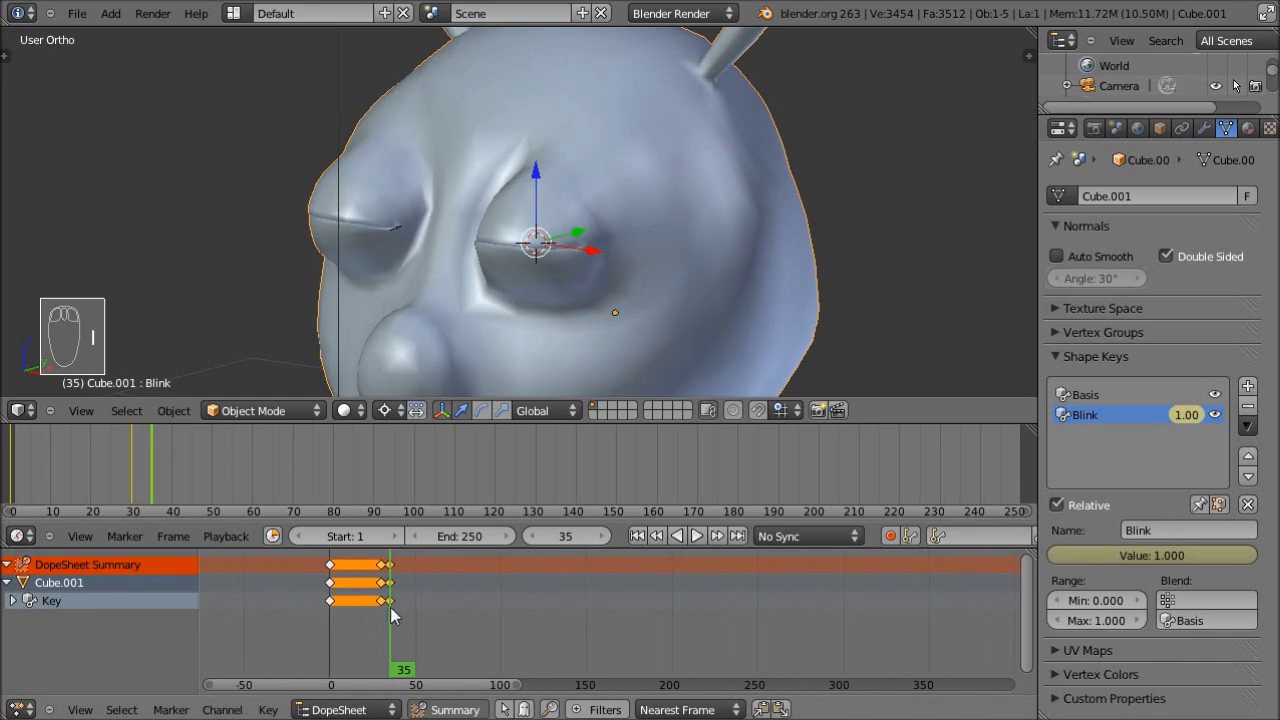
pyautogui.moveTo(391, 616)
pyautogui.mouseDown()
pyautogui.moveTo(351, 617)
pyautogui.moveTo(394, 608)
pyautogui.moveTo(354, 606)
pyautogui.moveTo(398, 618)
pyautogui.moveTo(372, 616)
pyautogui.moveTo(391, 610)
pyautogui.mouseUp()
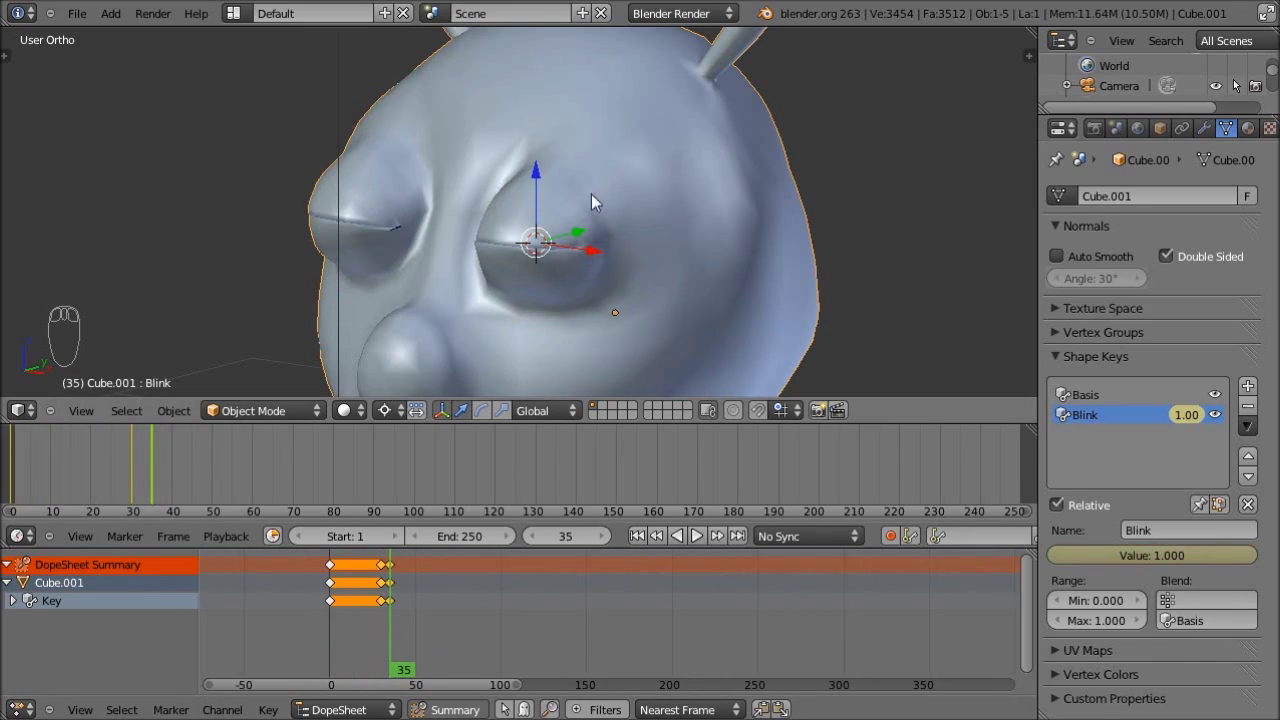
pyautogui.keyDown('shift'); pyautogui.moveTo(561, 269); pyautogui.dragTo(626, 140, button='middle'); pyautogui.keyUp('shift')
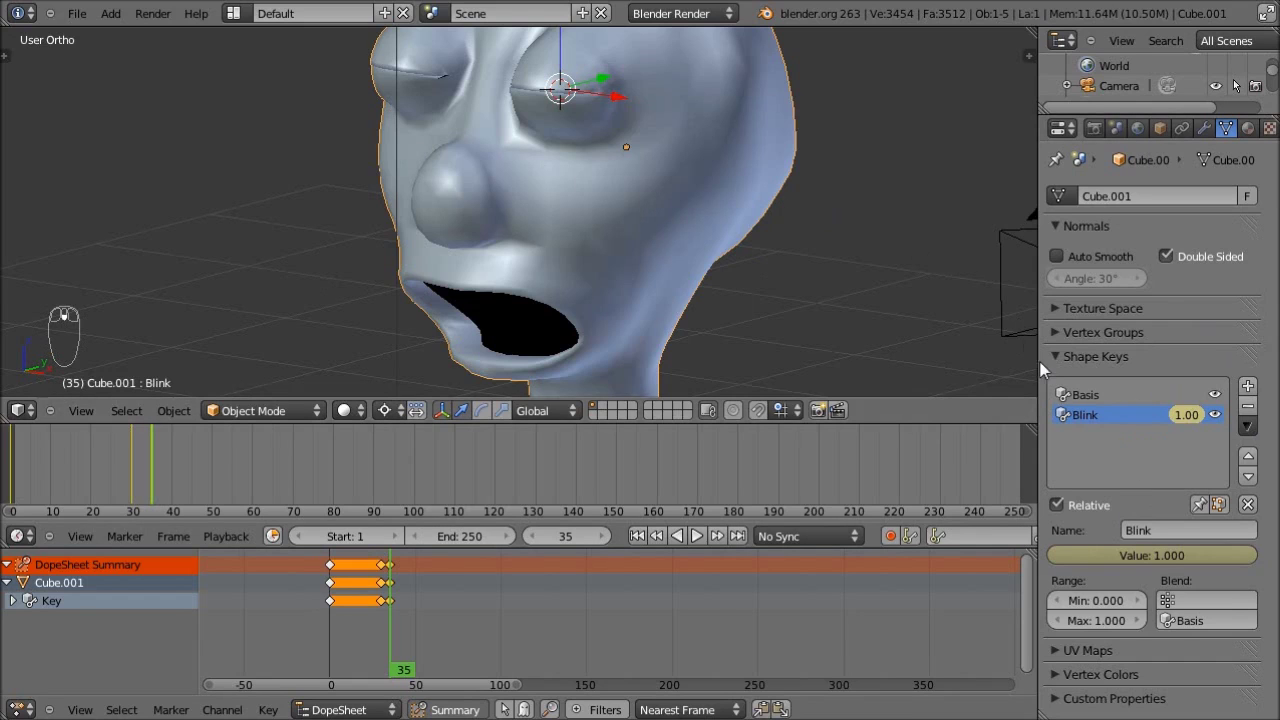
pyautogui.moveTo(367, 606)
pyautogui.mouseDown()
pyautogui.moveTo(368, 617)
pyautogui.moveTo(392, 613)
pyautogui.moveTo(381, 615)
pyautogui.mouseUp()
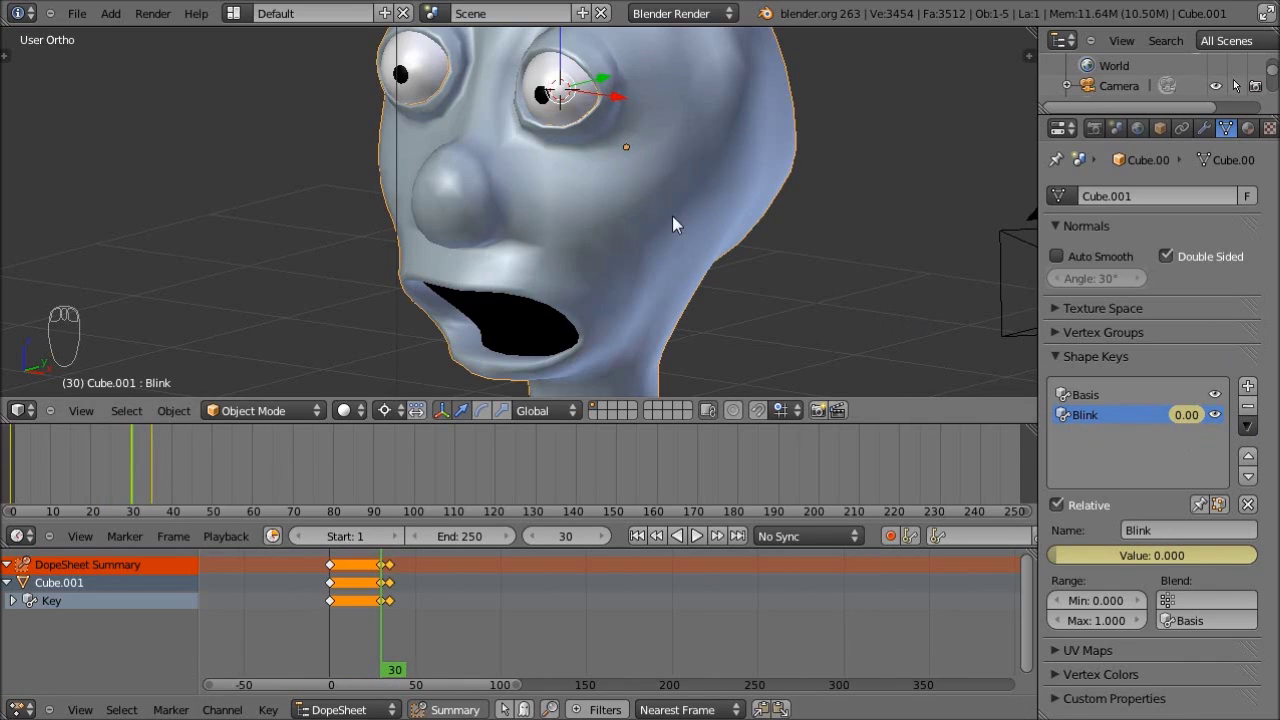
pyautogui.moveTo(758, 253); pyautogui.dragTo(728, 262, button='middle')
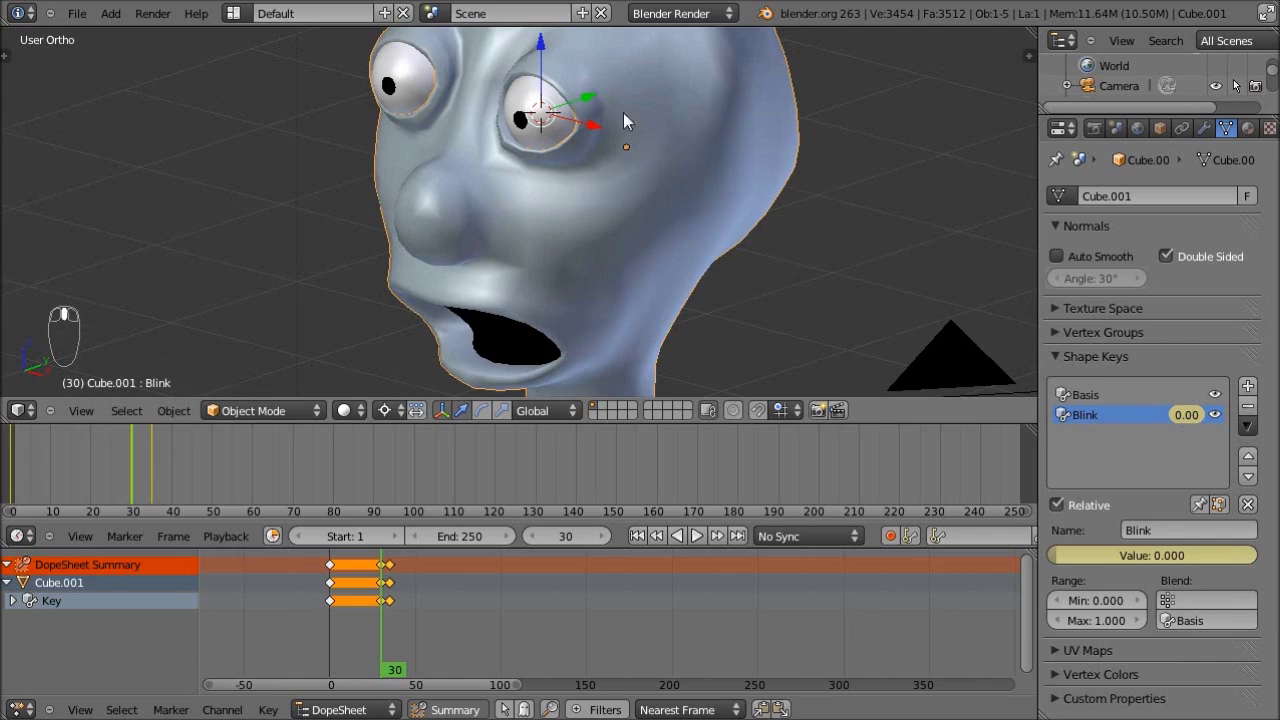
pyautogui.moveTo(495, 269)
pyautogui.mouseDown(button='middle')
pyautogui.moveTo(487, 236)
pyautogui.moveTo(474, 283)
pyautogui.mouseUp(button='middle')
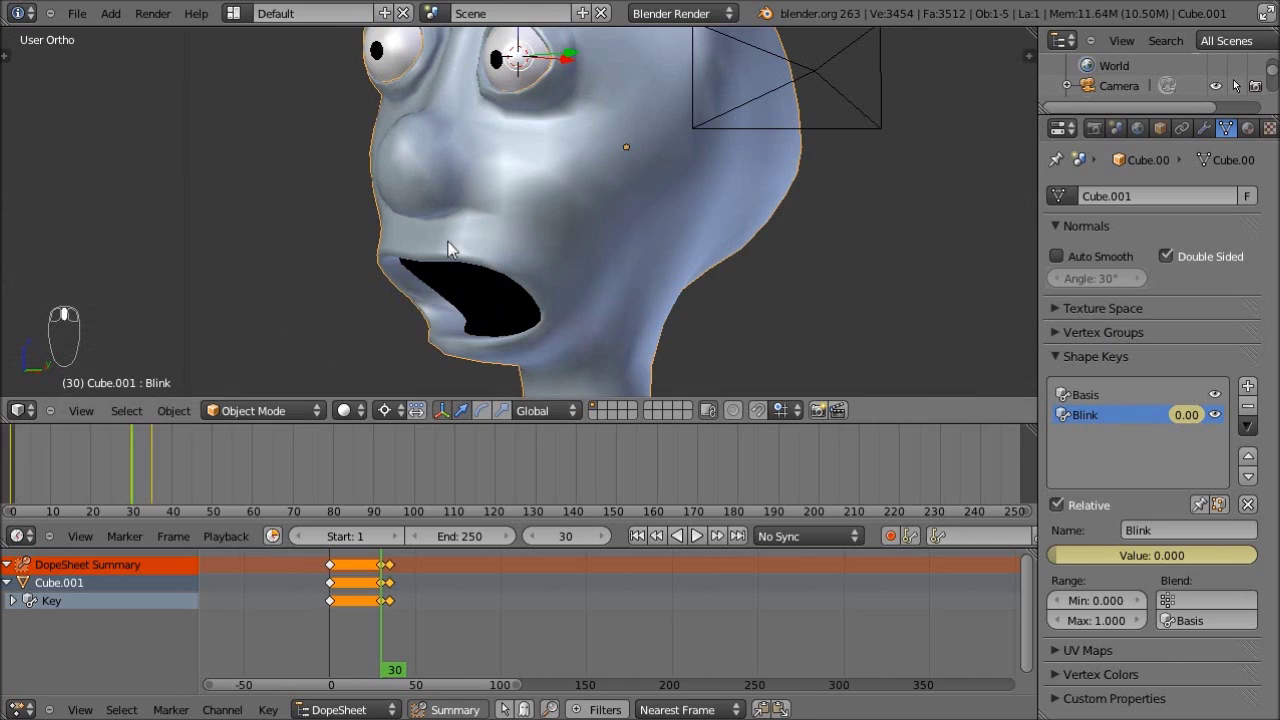
pyautogui.keyDown('shift'); pyautogui.moveTo(570, 55); pyautogui.dragTo(600, 90, button='middle'); pyautogui.keyUp('shift')
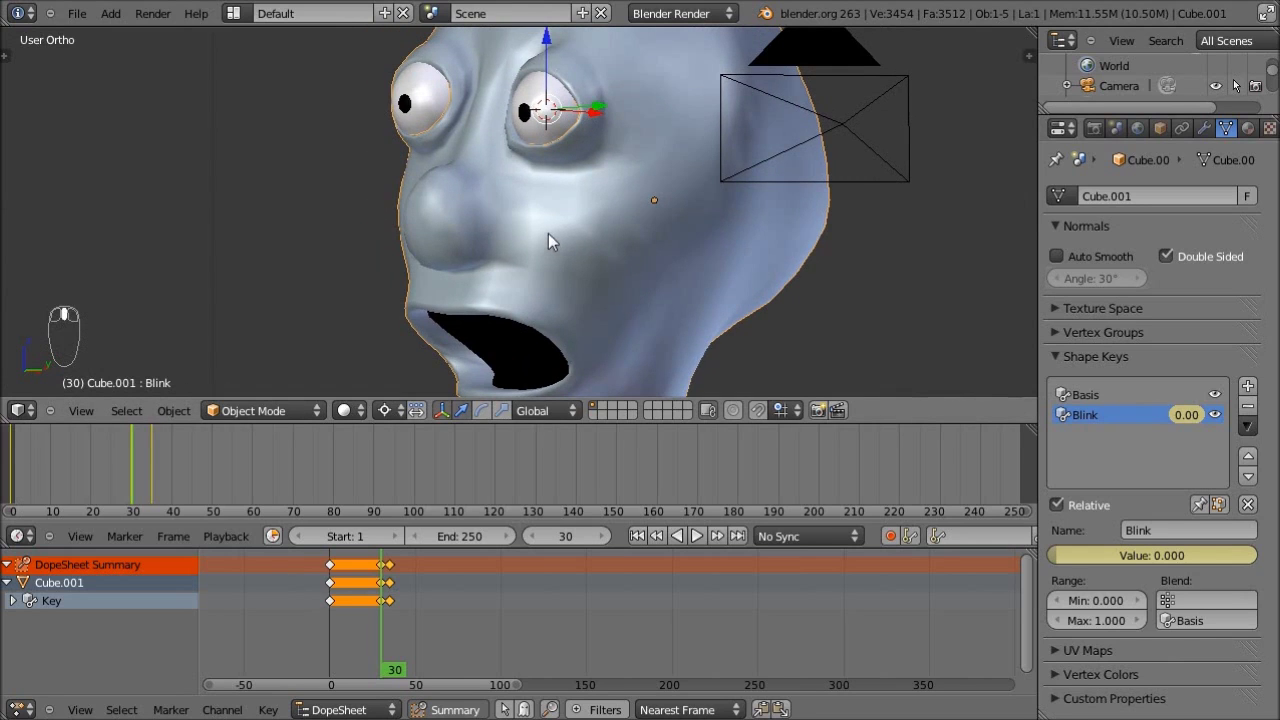